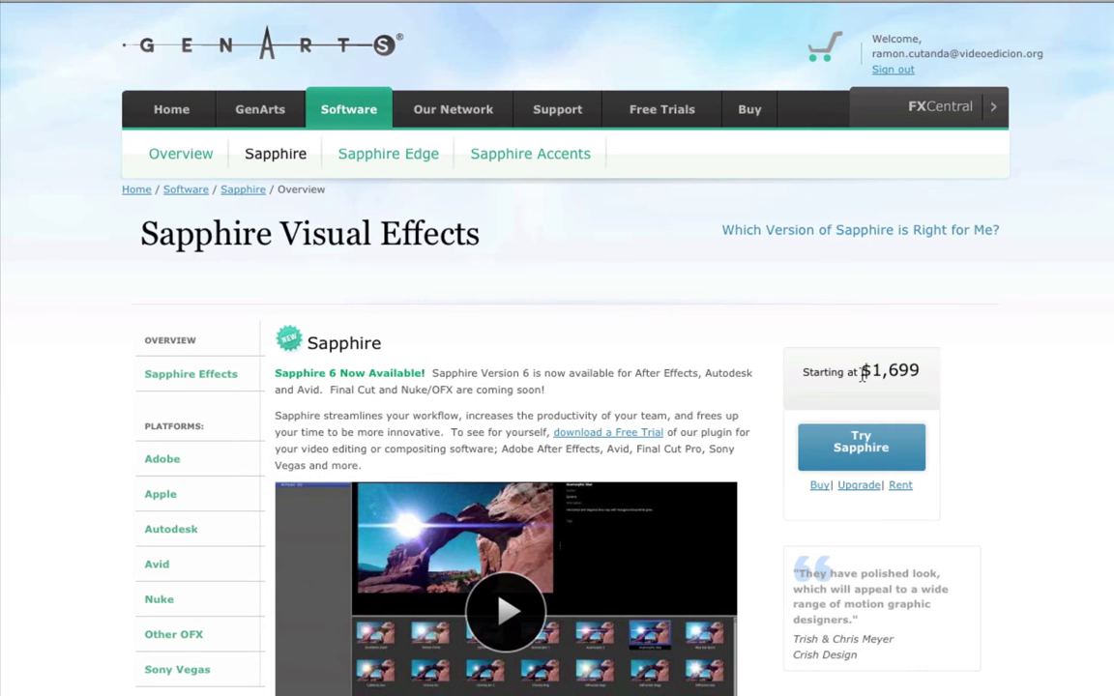
- Highlight the Sapphire 6 starting price of $1,699 on the GenArts overview page
left_click_drag(865, 375, 921, 378)
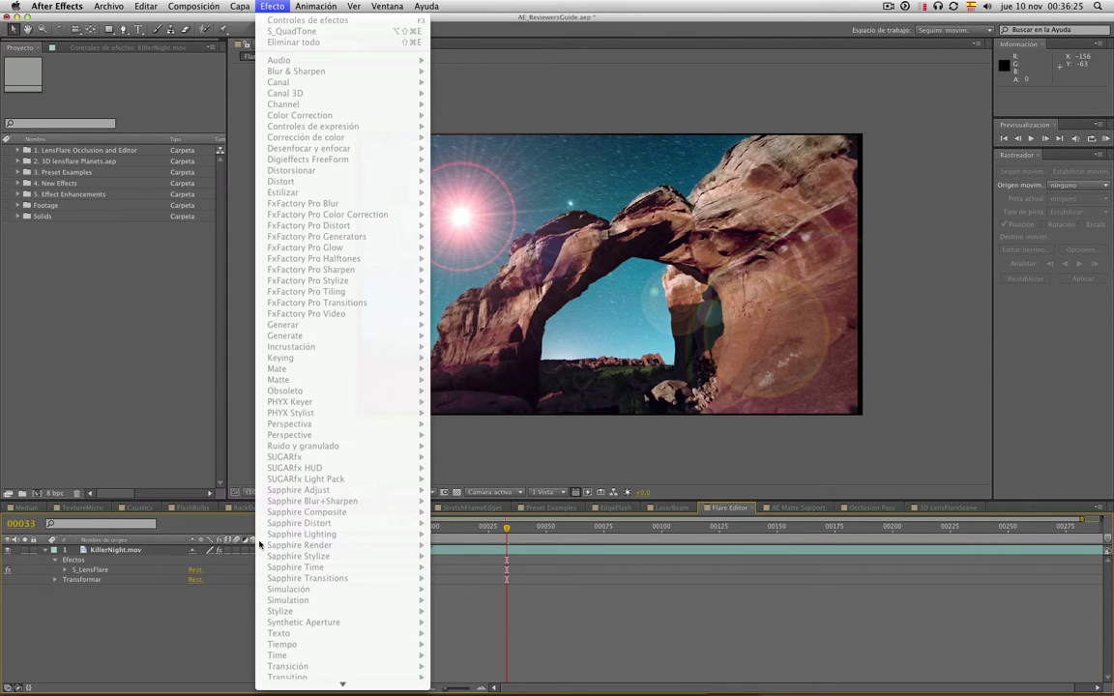
- Expand the LensFlare folder, select Flare Editor's KillerNight layer, and list the Sapphire Adjust effects
double_click(70, 150)
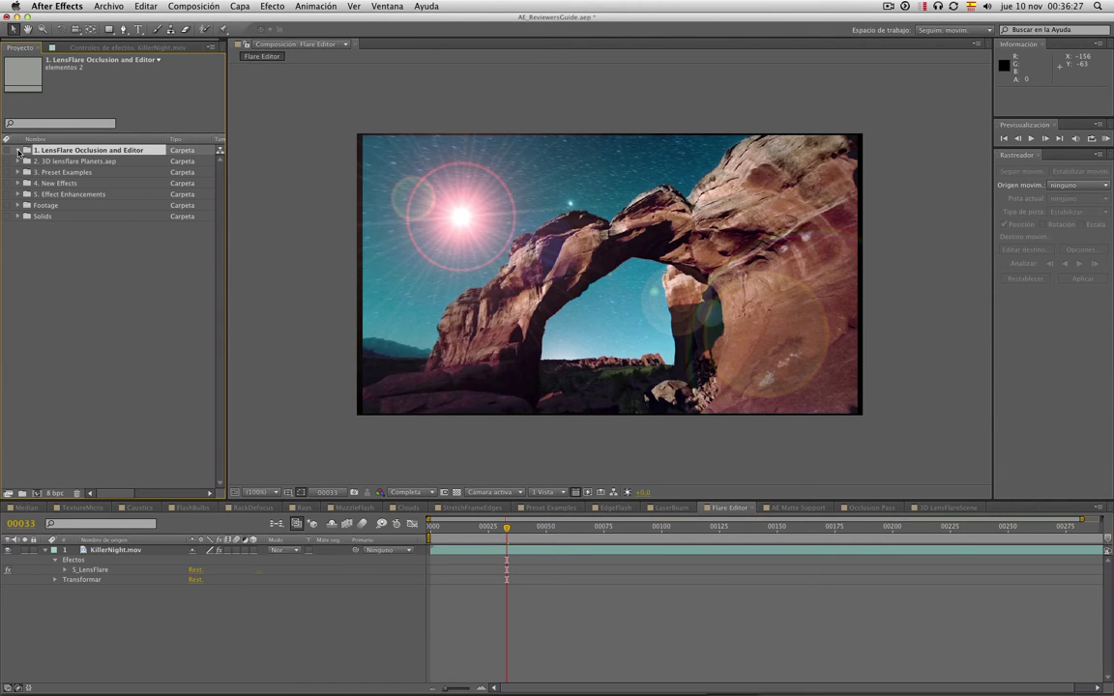
left_click(64, 161)
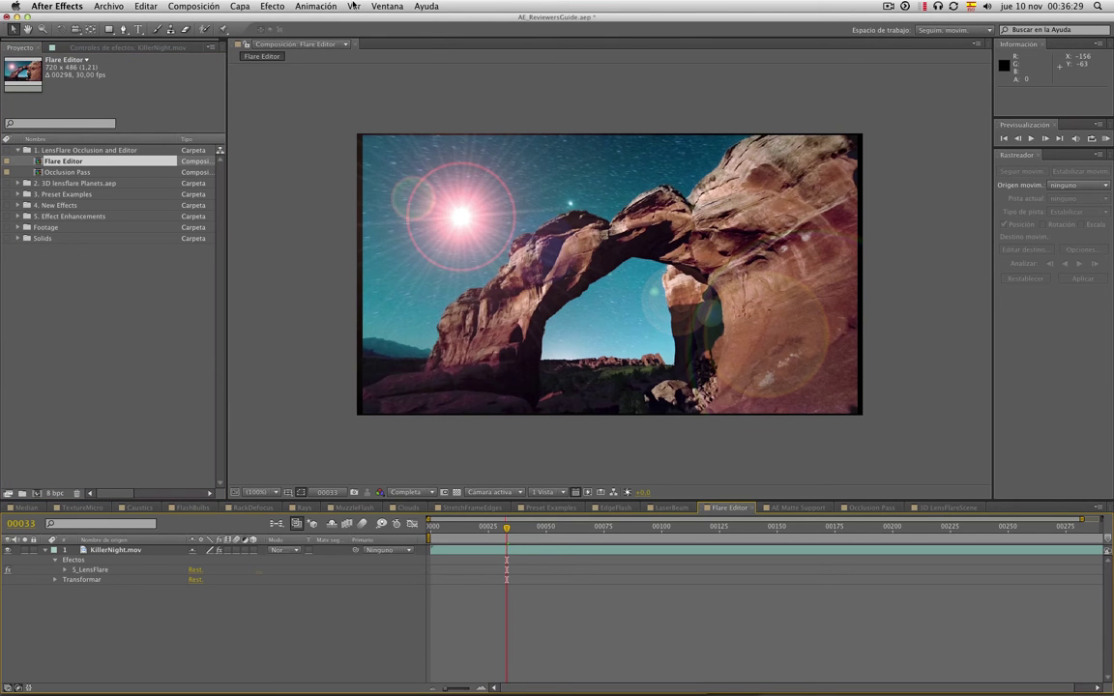
left_click(259, 5)
left_click(405, 289)
left_click(405, 288)
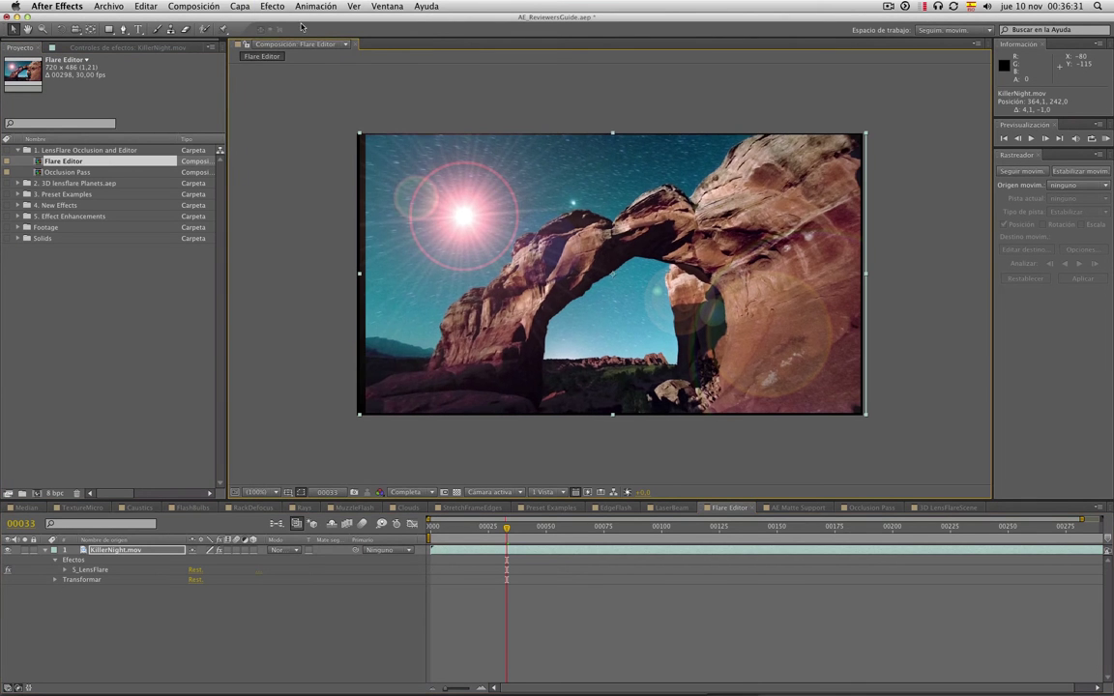
left_click(278, 6)
mouse_move(306, 492)
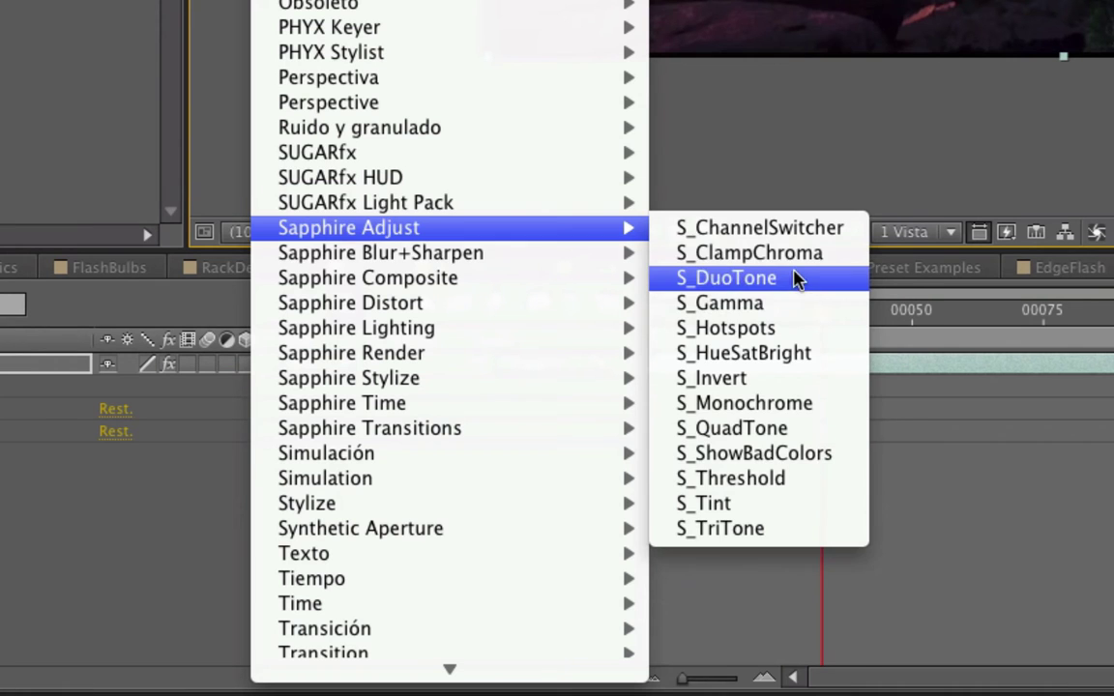
- Review every Sapphire effect category submenu, then dismiss the menu without adding an effect
mouse_move(492, 258)
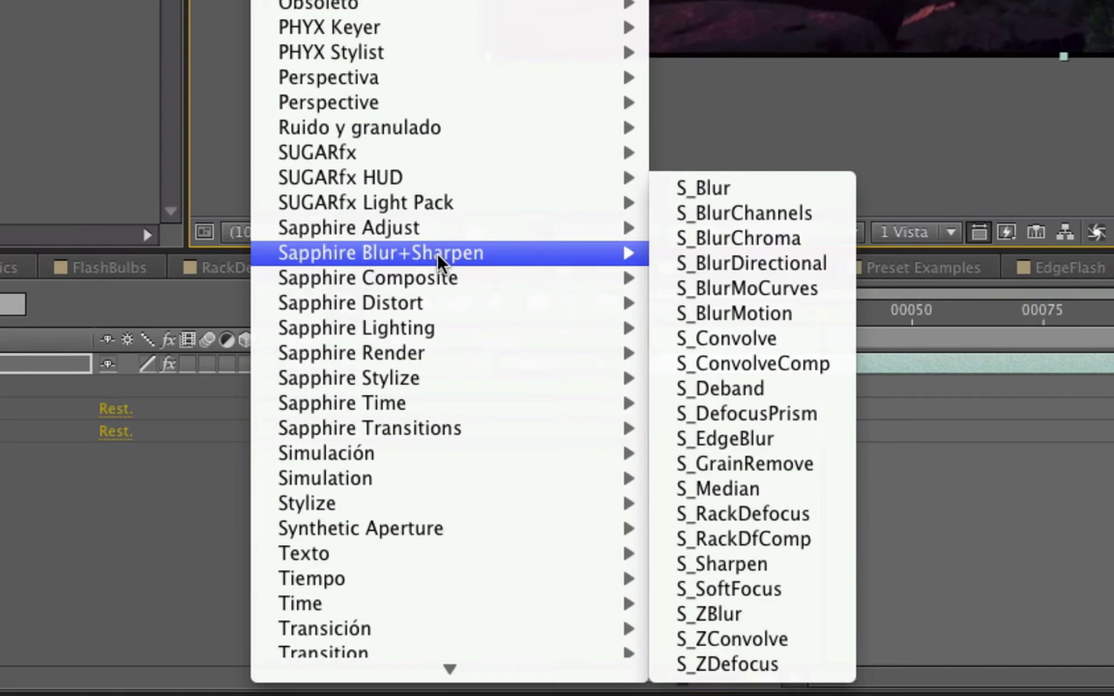
mouse_move(435, 280)
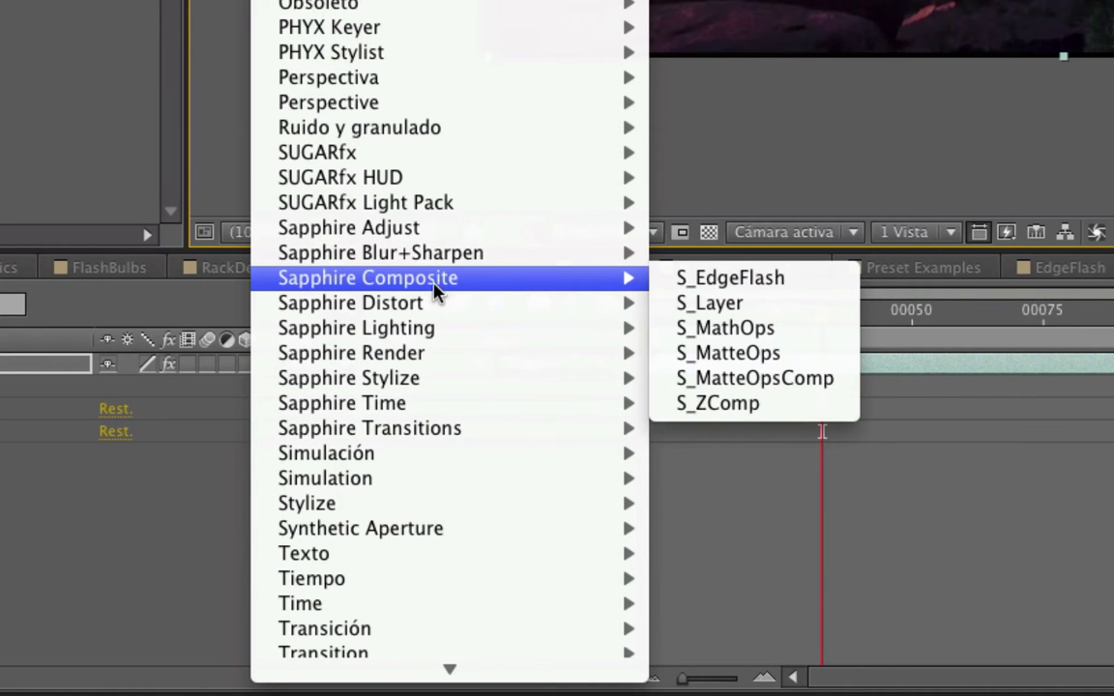
mouse_move(426, 310)
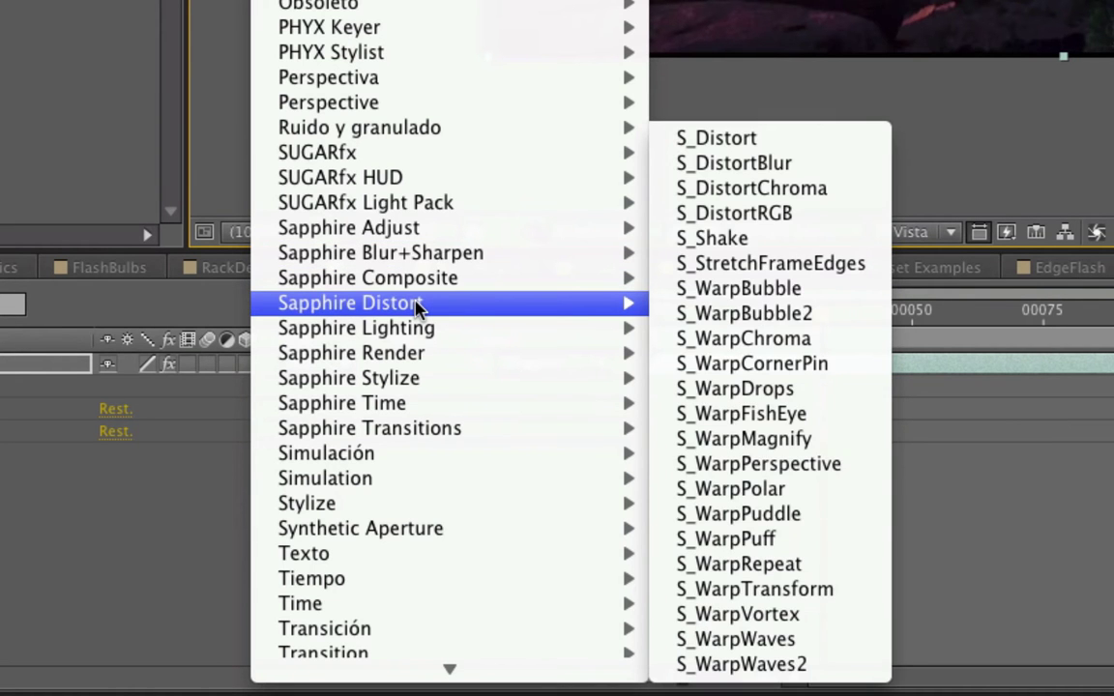
mouse_move(398, 334)
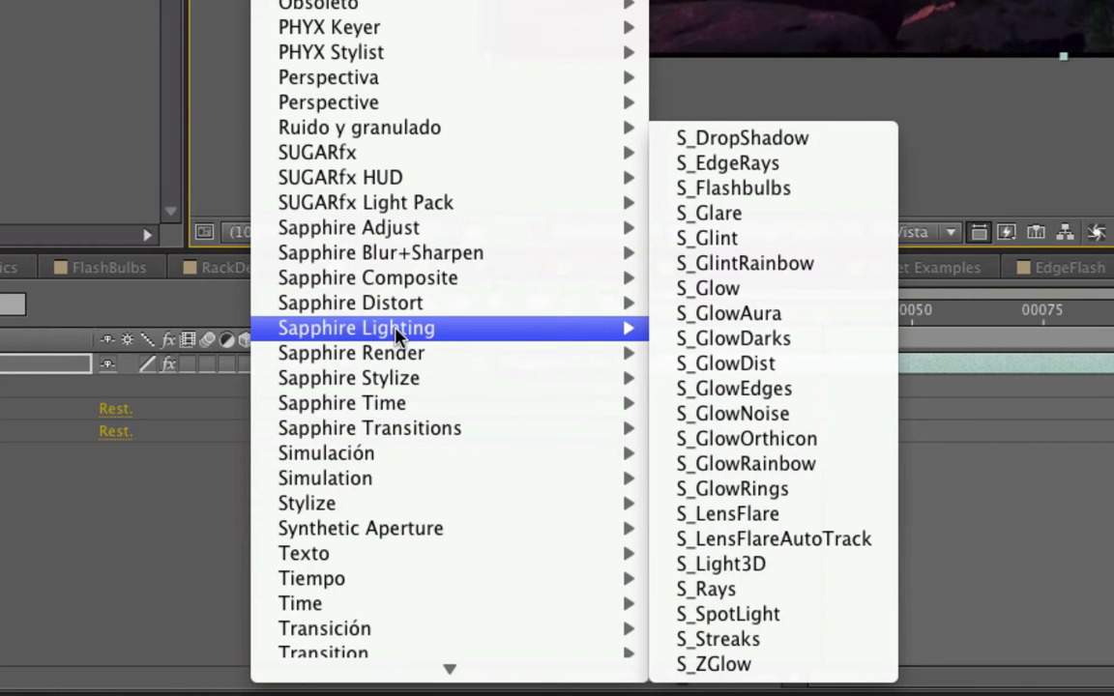
mouse_move(398, 356)
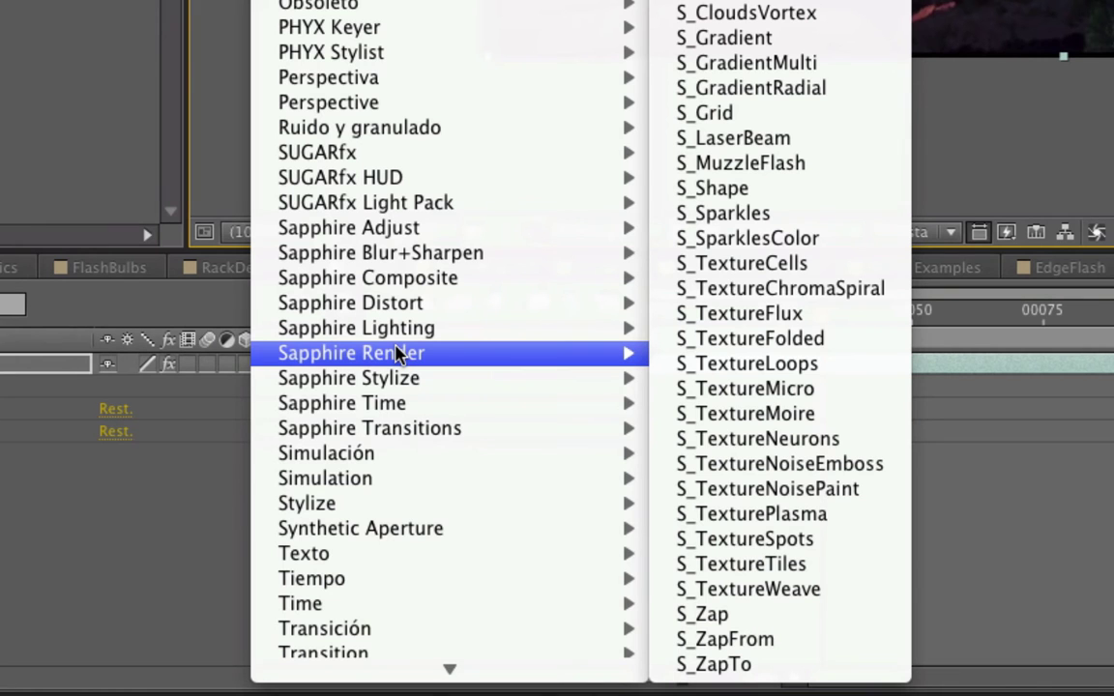
mouse_move(380, 378)
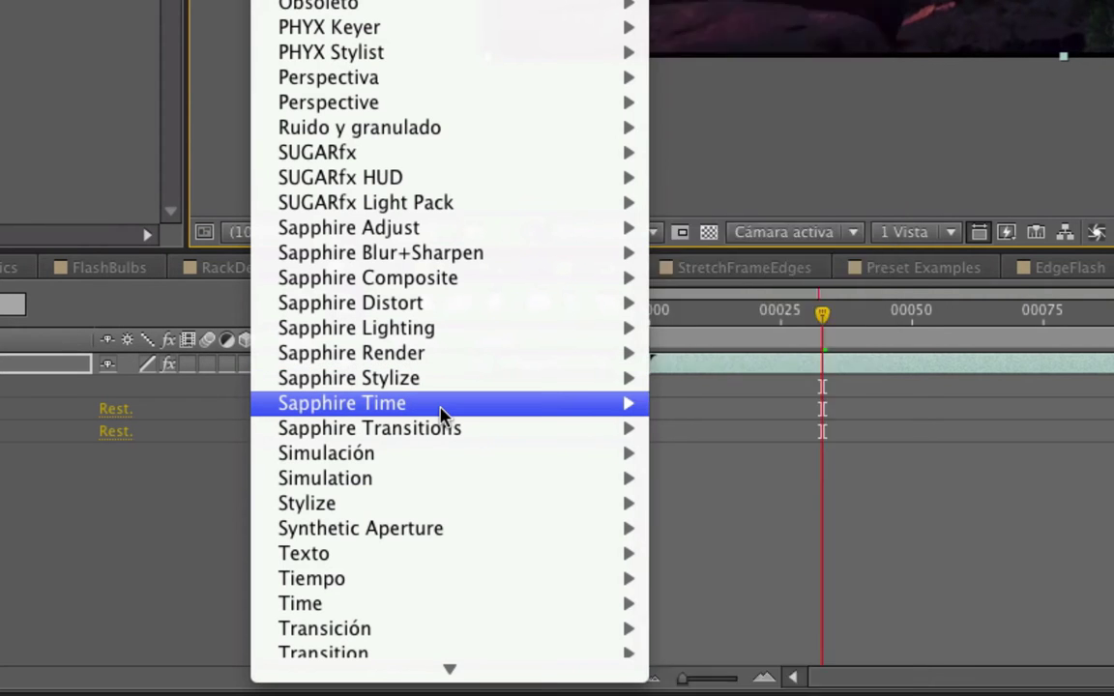
mouse_move(441, 414)
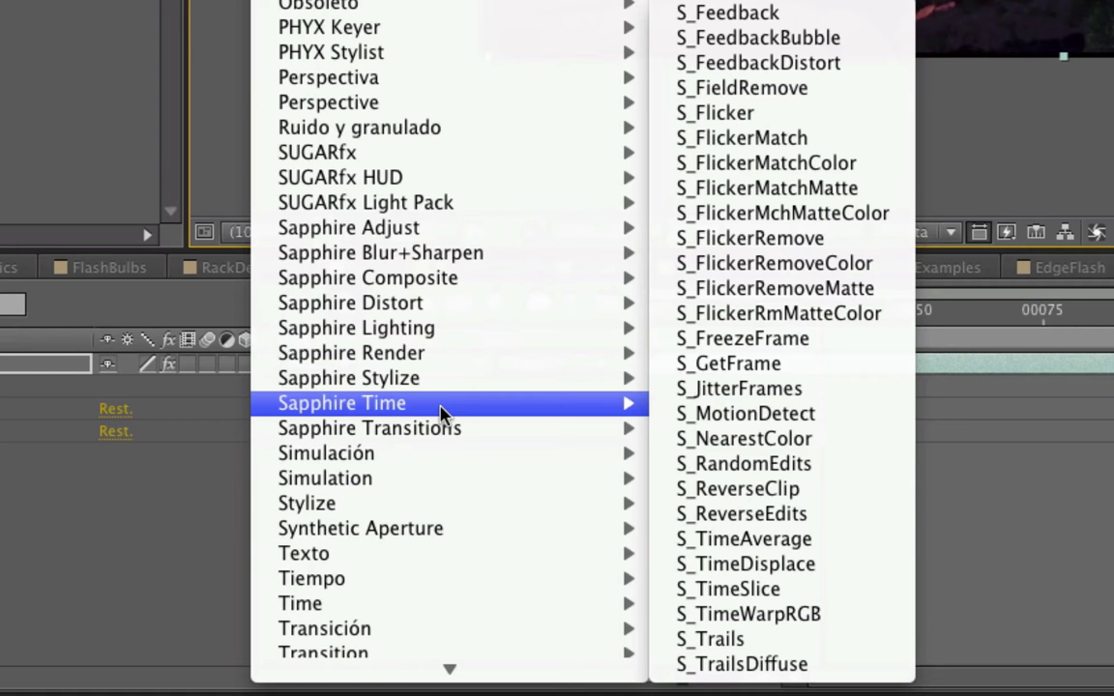
mouse_move(386, 434)
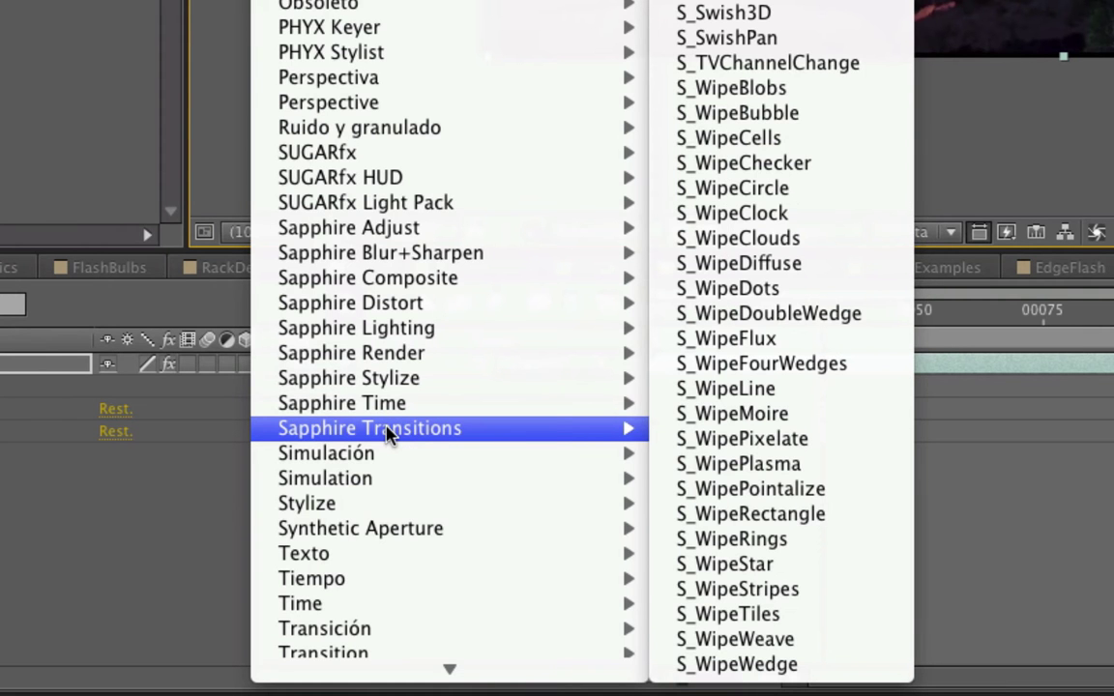
mouse_move(445, 327)
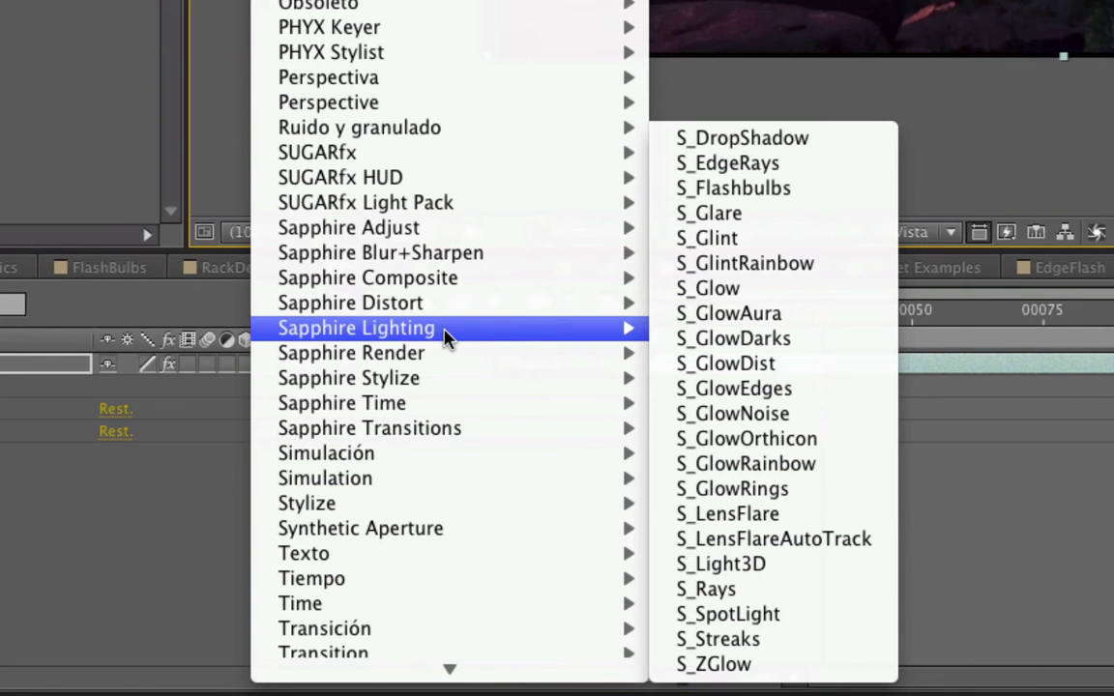
mouse_move(445, 361)
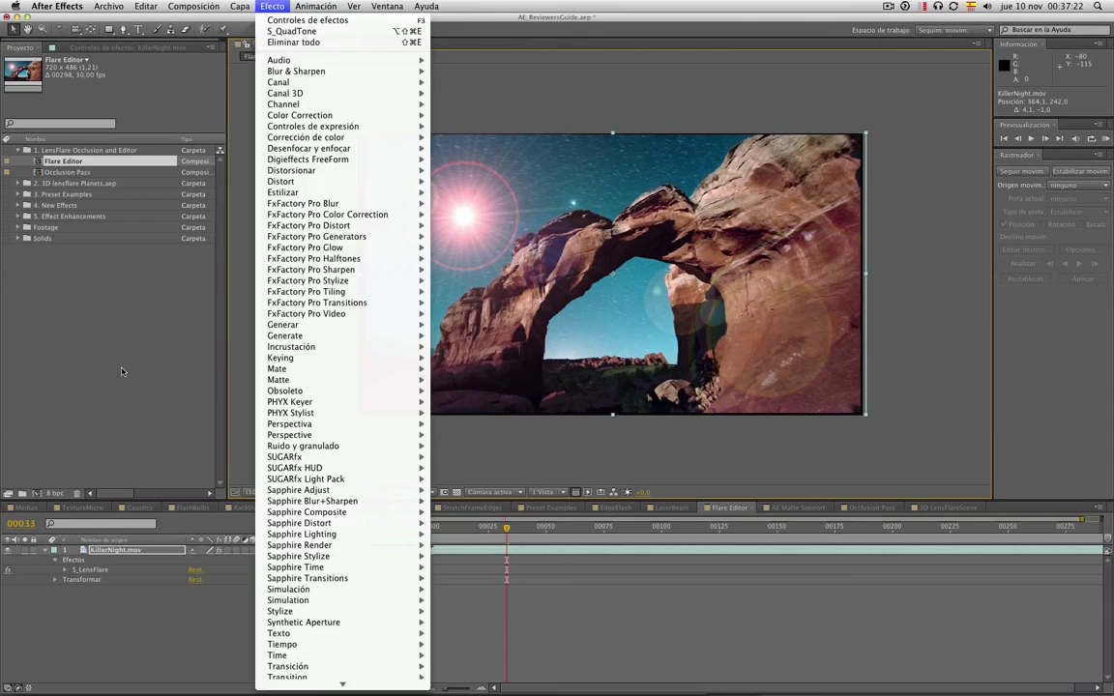
left_click(71, 266)
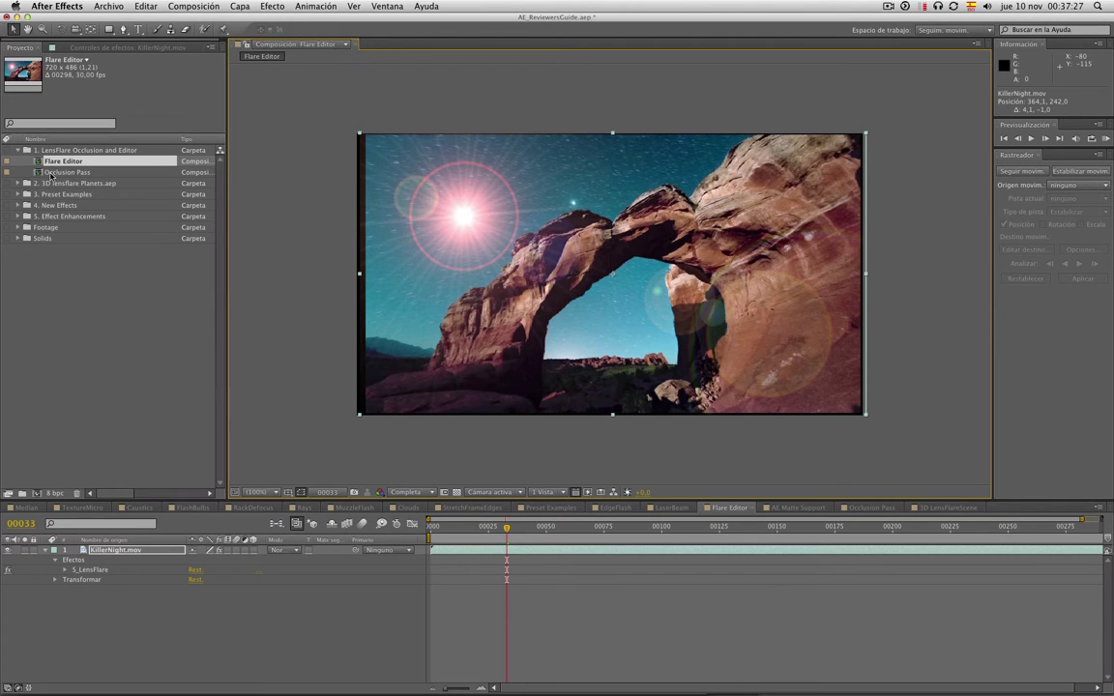
- Show S_LensFlare's parameters and enable Edit Lens to launch the Sapphire Flare Designer
double_click(90, 569)
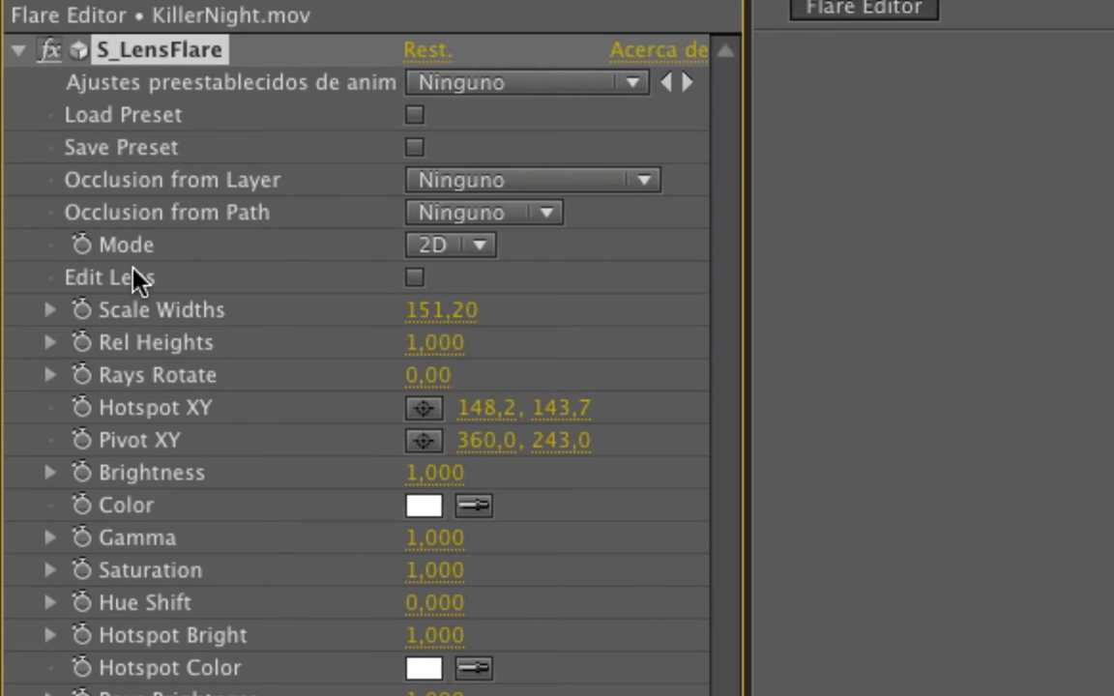
left_click(414, 278)
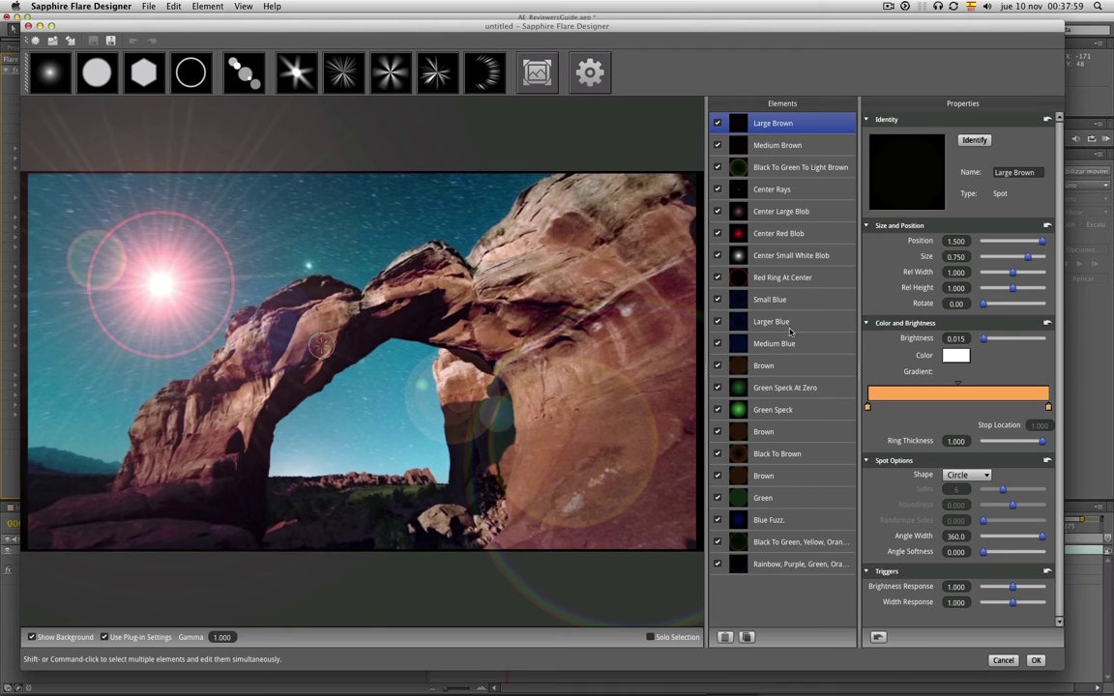
- Hide the Center Large and Red Blobs; reposition the Center Small White Blob and brighten it to 0.936
left_click(724, 212)
left_click(718, 233)
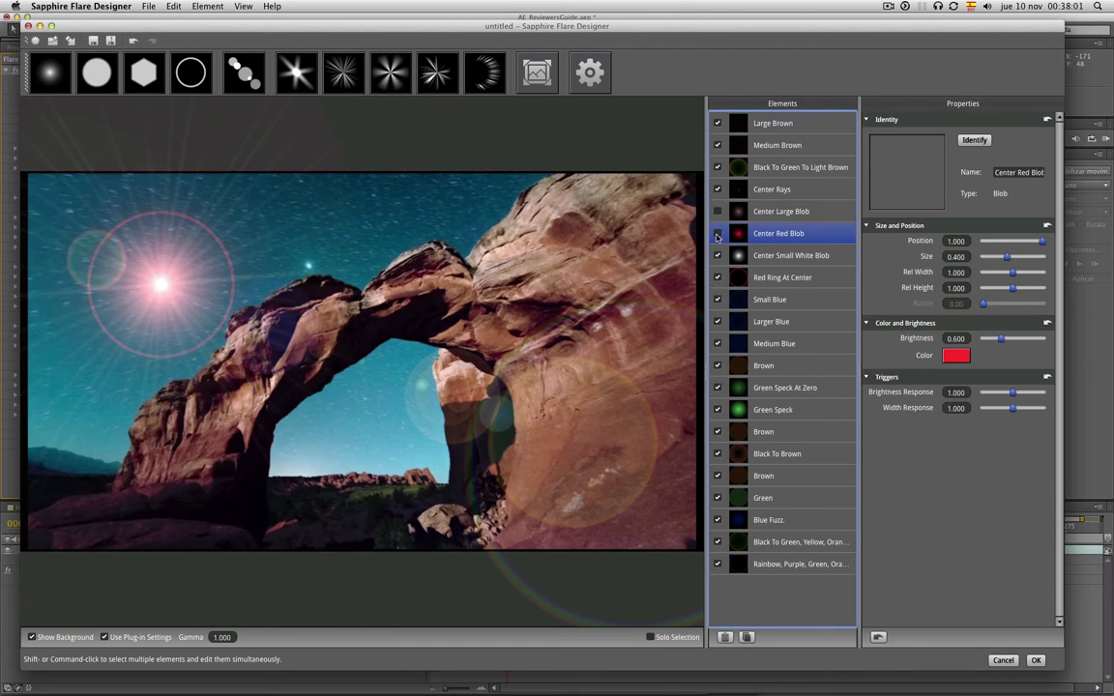
left_click(718, 255)
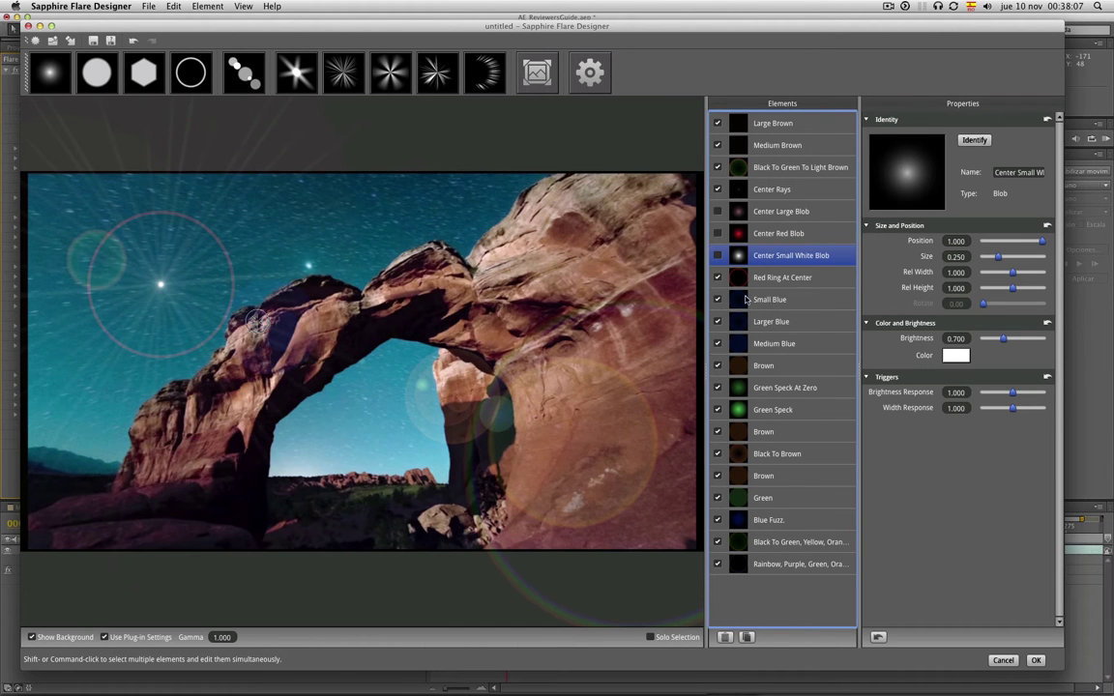
mouse_move(1042, 241)
left_mouse_down()
mouse_move(1018, 245)
mouse_move(1045, 242)
left_mouse_up()
left_click(718, 255)
mouse_move(1045, 245)
left_mouse_down()
mouse_move(1008, 259)
mouse_move(1029, 288)
mouse_move(1015, 289)
left_mouse_up()
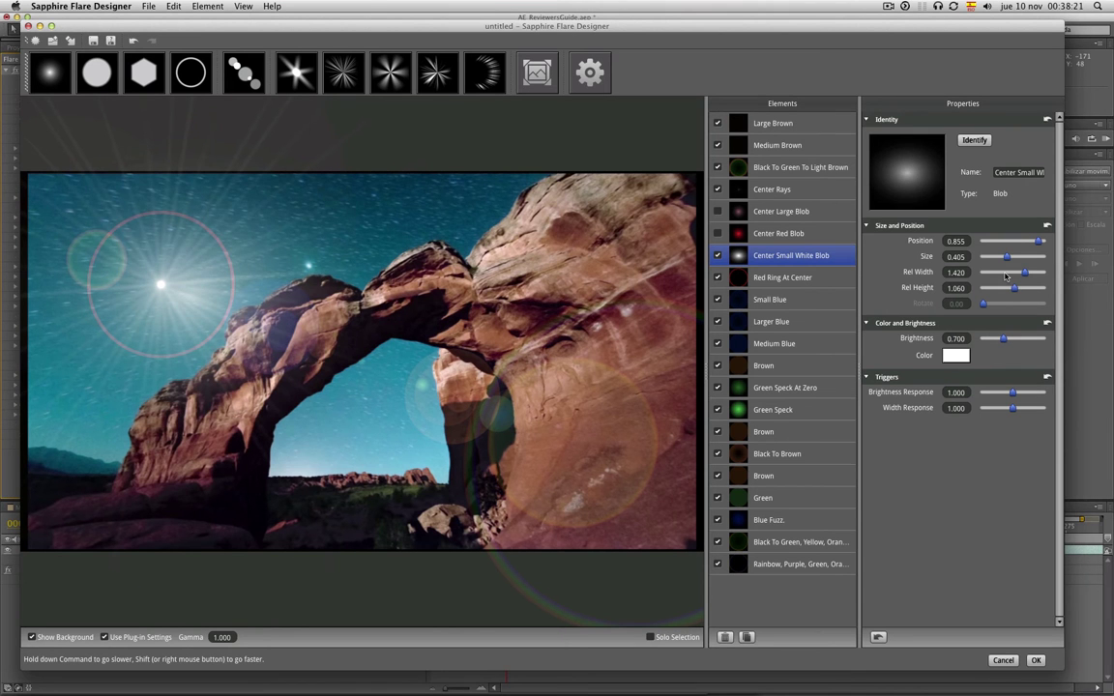
left_click_drag(1006, 339, 1011, 338)
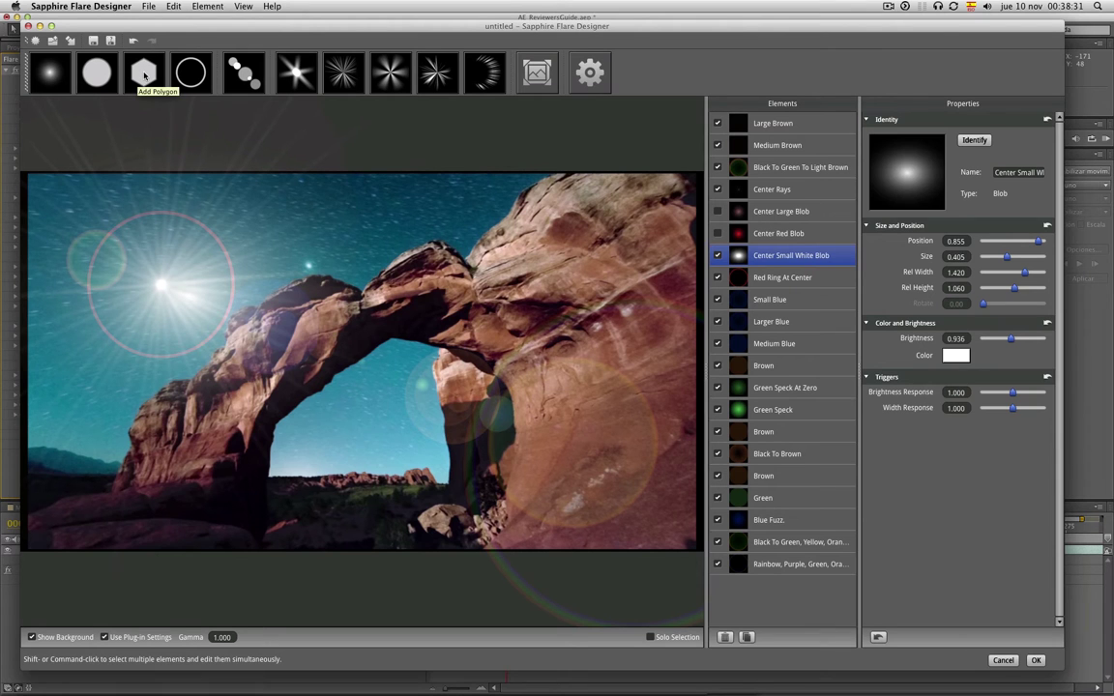
- Add a hexagonal Polygon 1 and a Ring 1, placing the flare centre in the upper-left sky
left_click(144, 76)
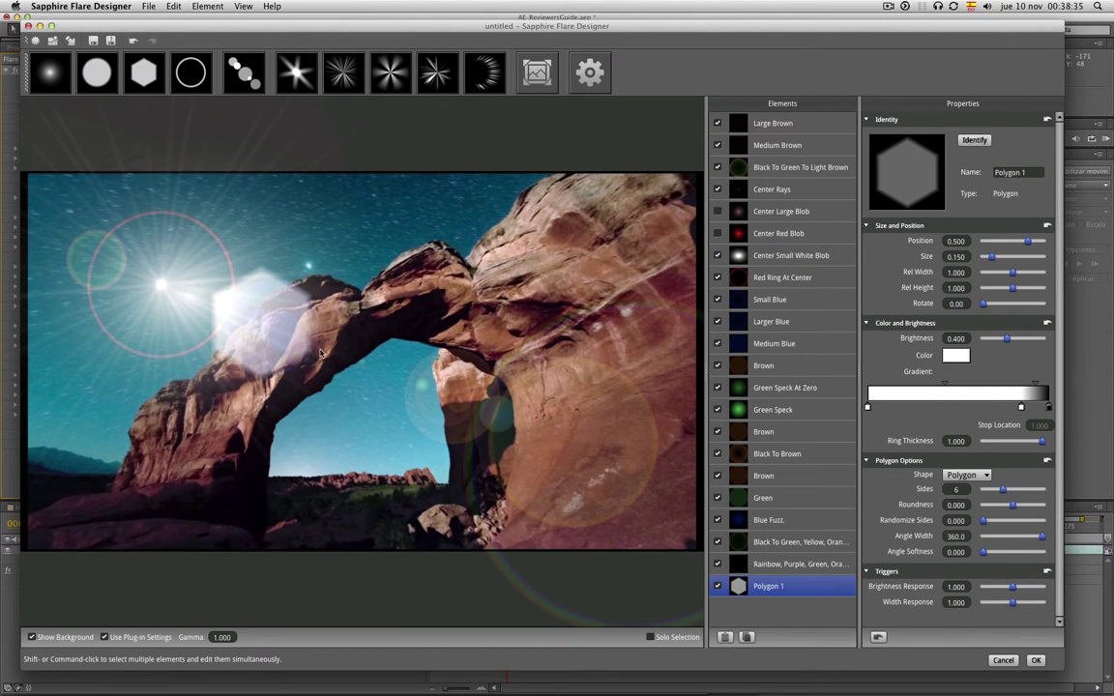
left_click(321, 352)
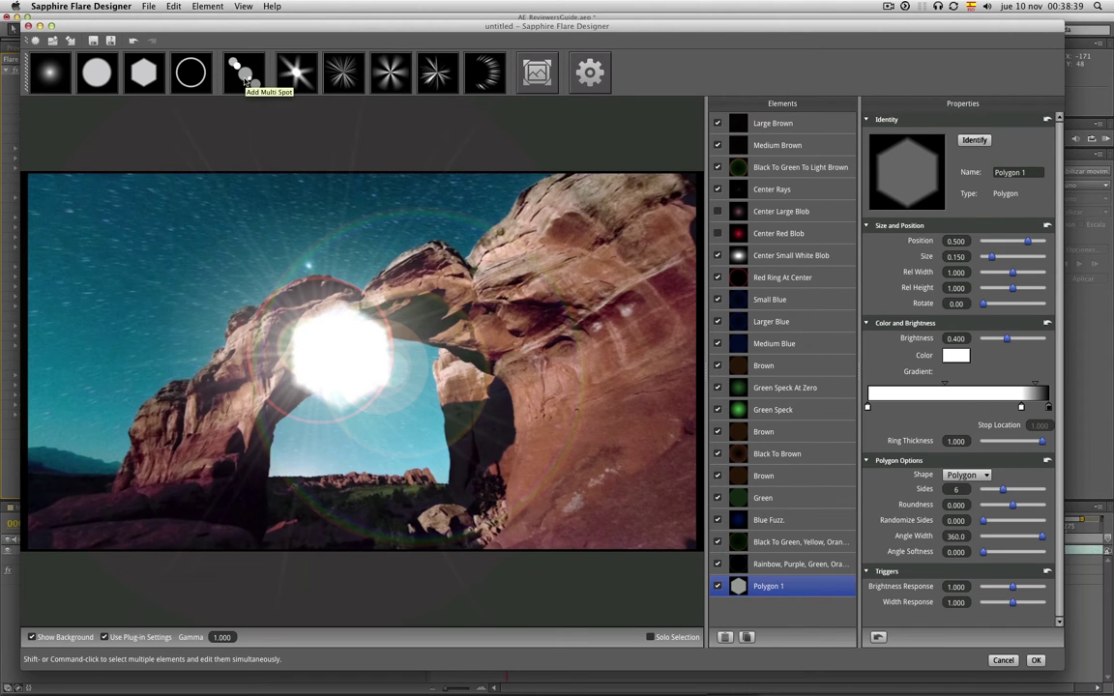
left_click(184, 78)
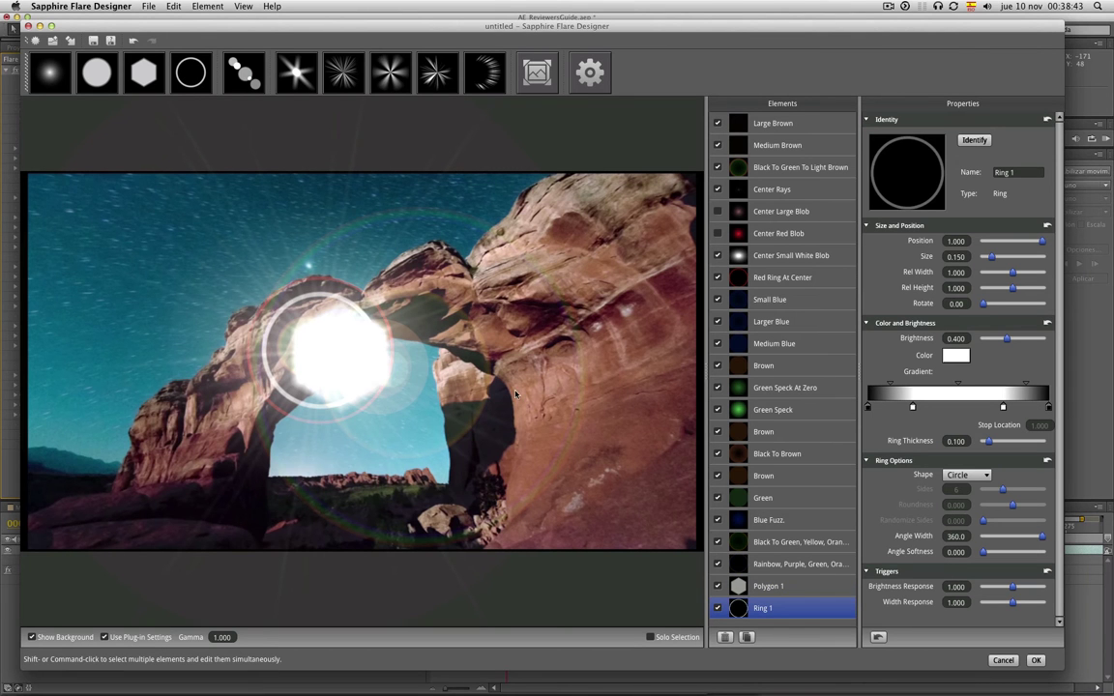
left_click_drag(297, 334, 241, 281)
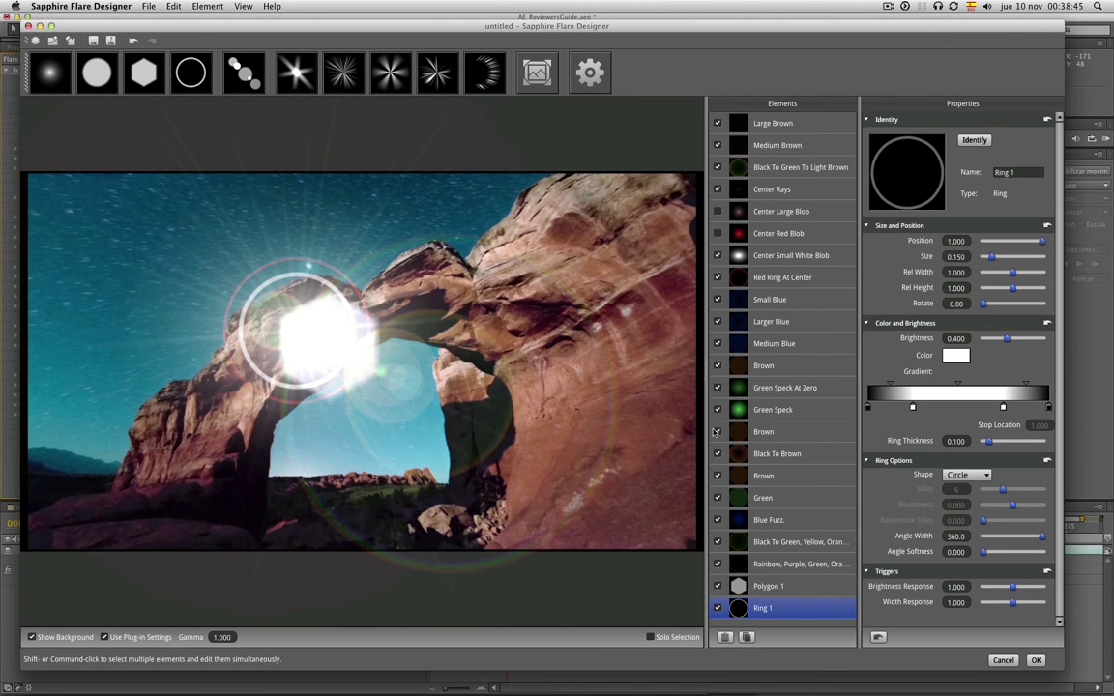
left_click_drag(303, 385, 145, 284)
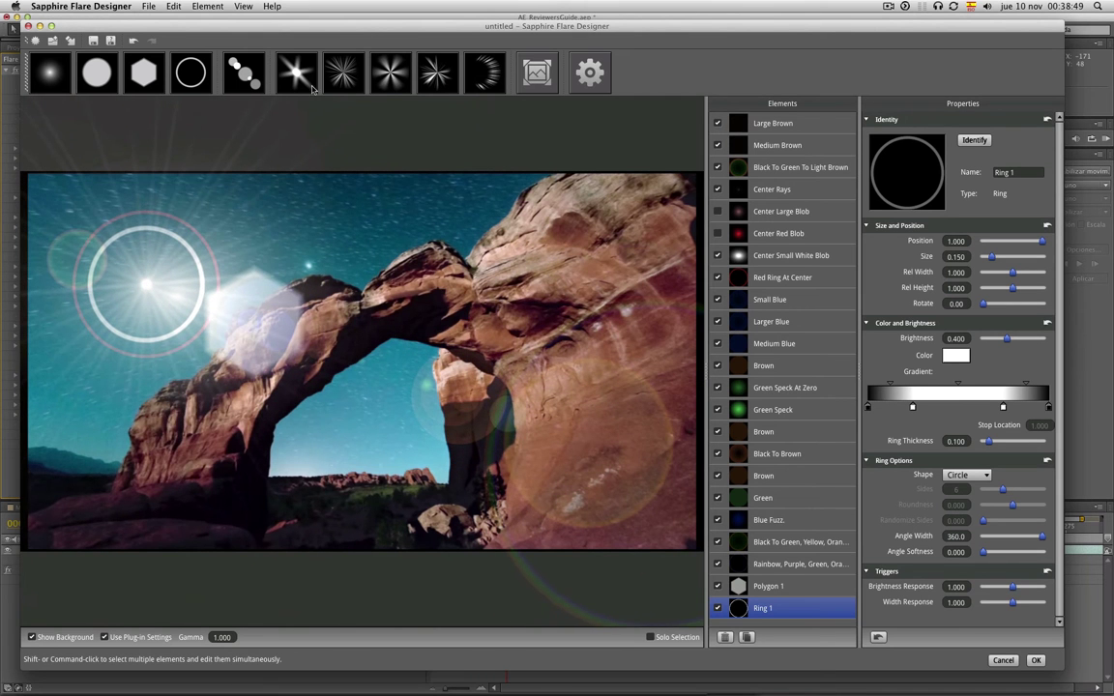
left_click(774, 586)
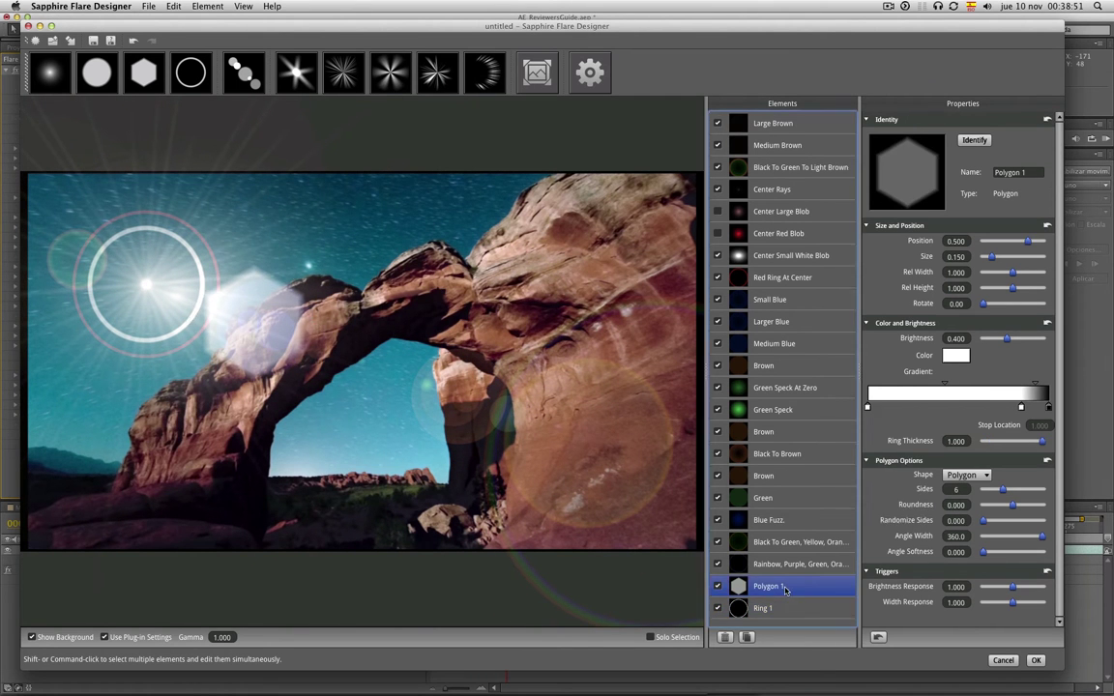
- Tint Polygon 1 light green (RGB 170, 255, 127)
left_click(956, 355)
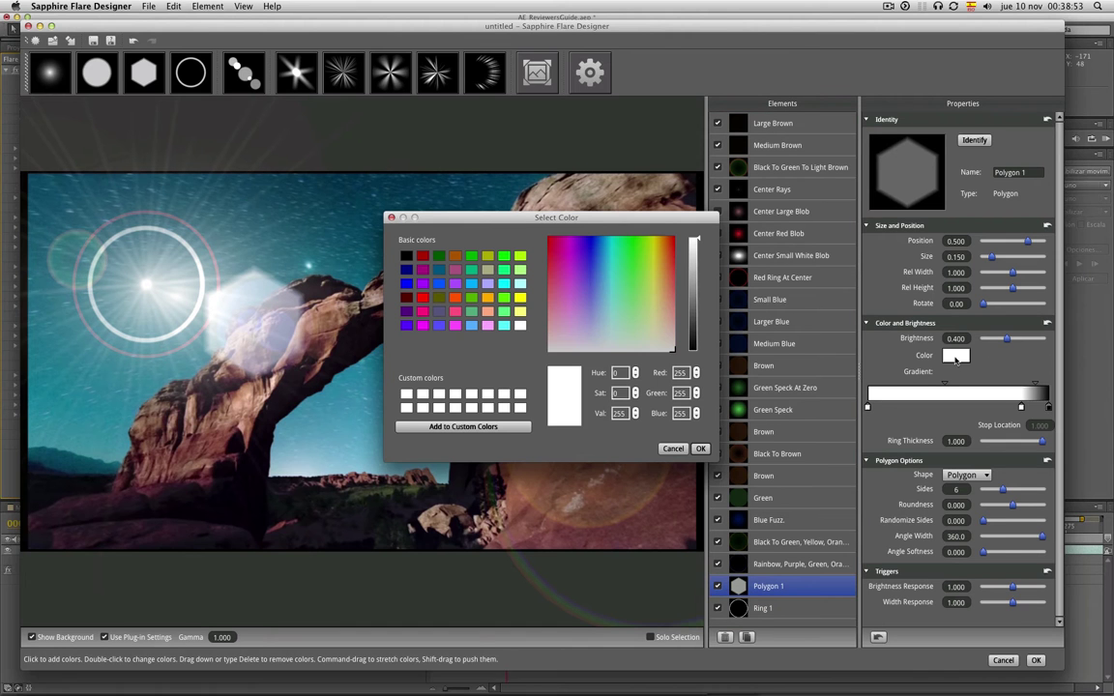
left_click(632, 272)
left_click_drag(632, 273, 609, 253)
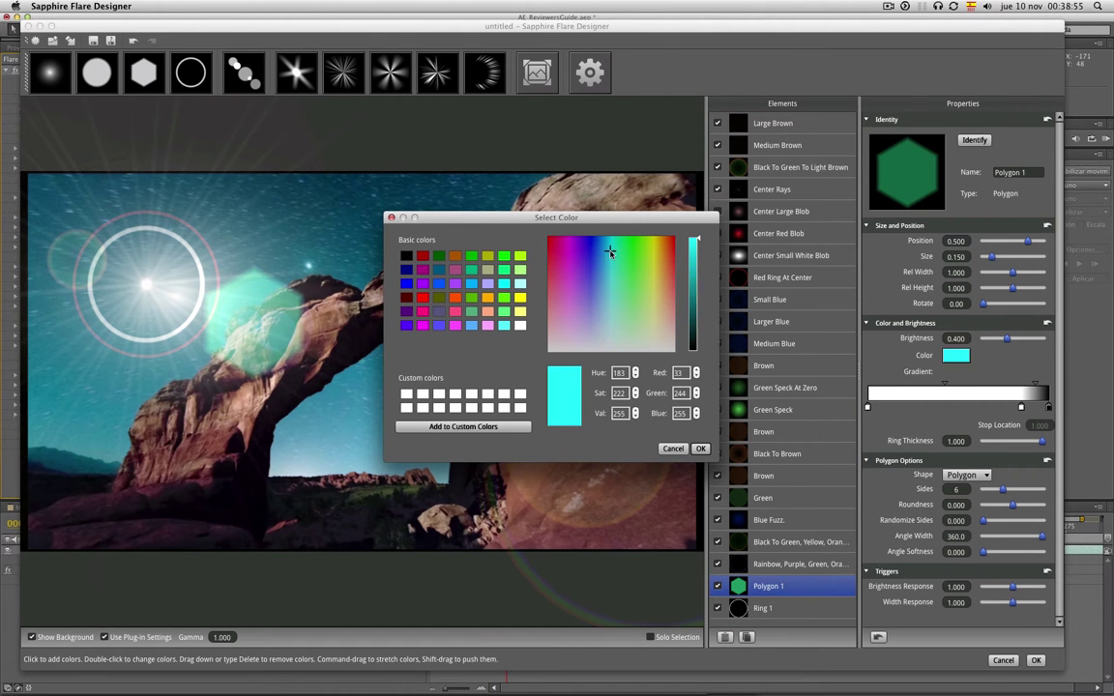
left_click(519, 270)
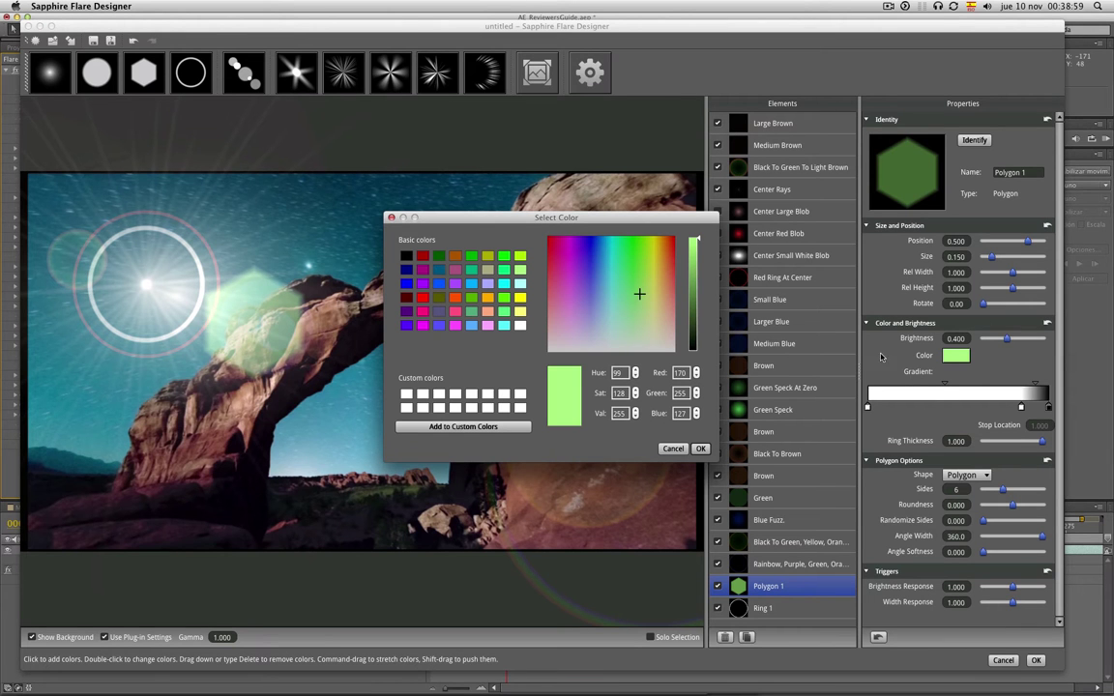
left_click(700, 448)
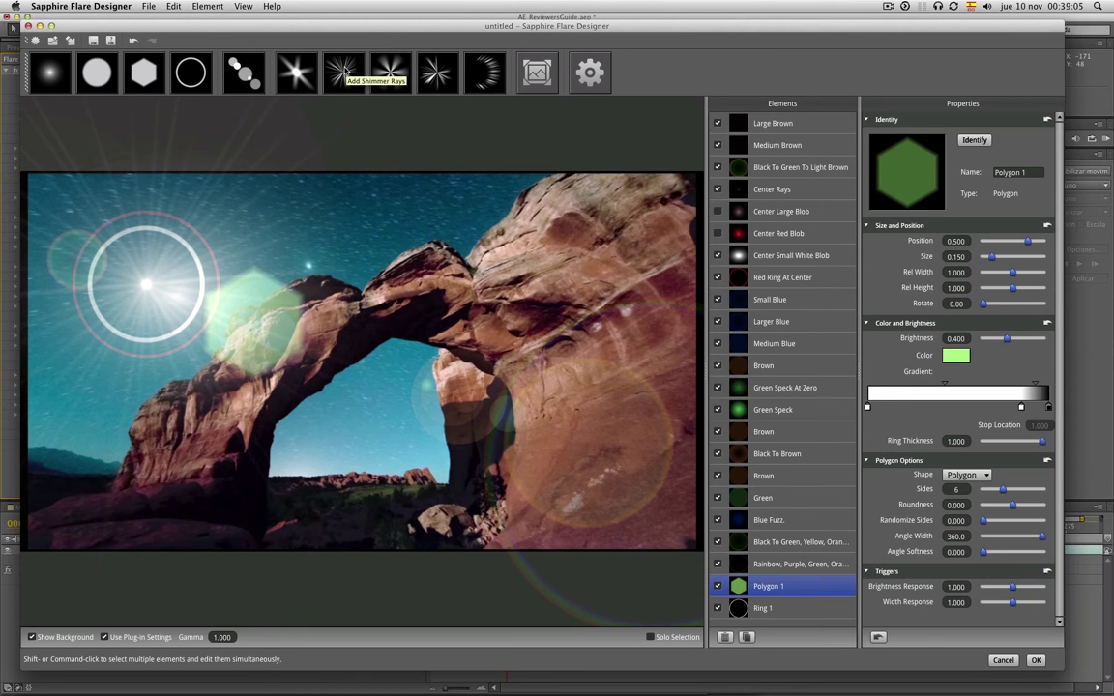
- Add a rainbow Chroma Ring 1 with thickness 0.165, frequency 31.30, angle width 184 and 2 octaves
left_click(489, 77)
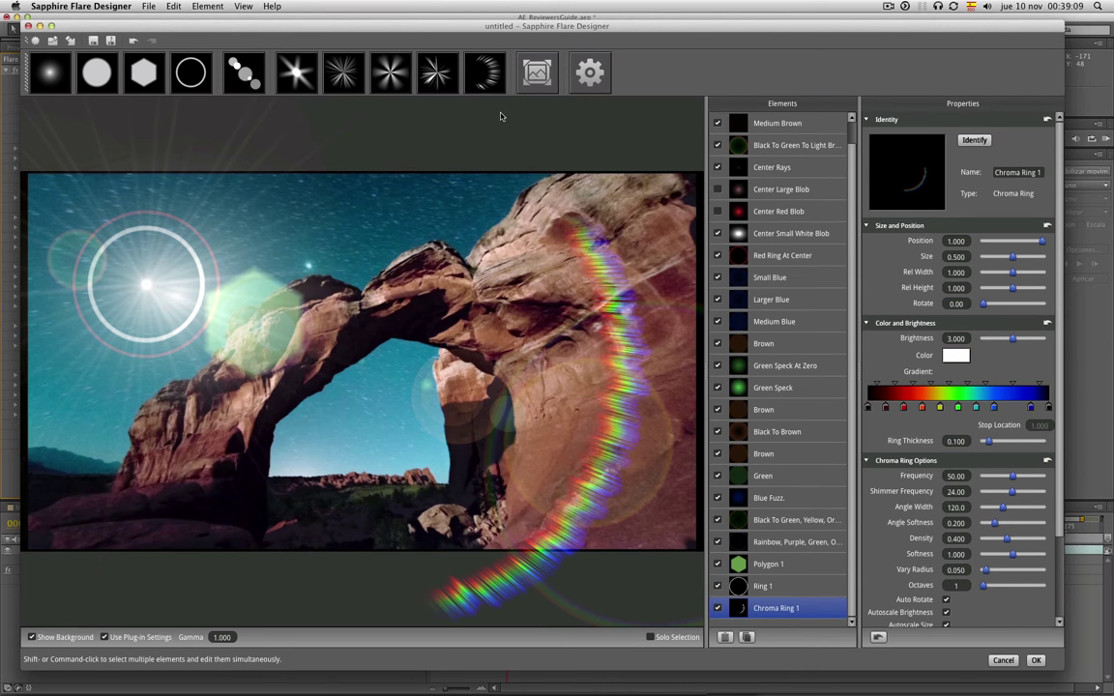
left_click(463, 196)
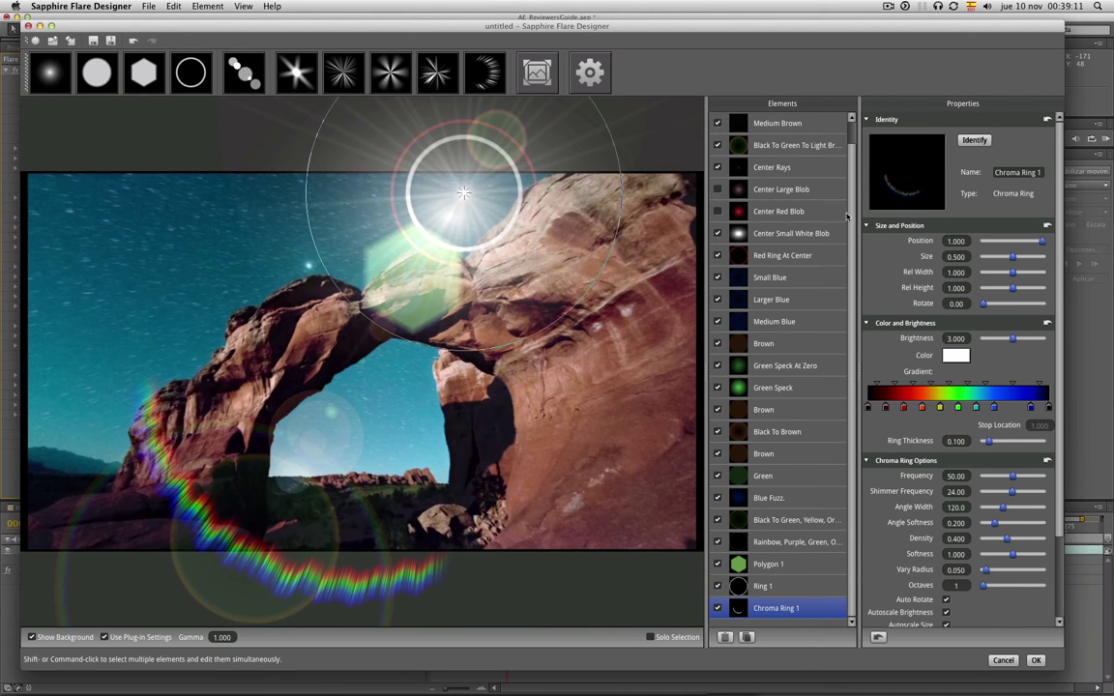
mouse_move(340, 456)
left_mouse_down()
mouse_move(265, 403)
mouse_move(140, 271)
mouse_move(138, 283)
left_mouse_up()
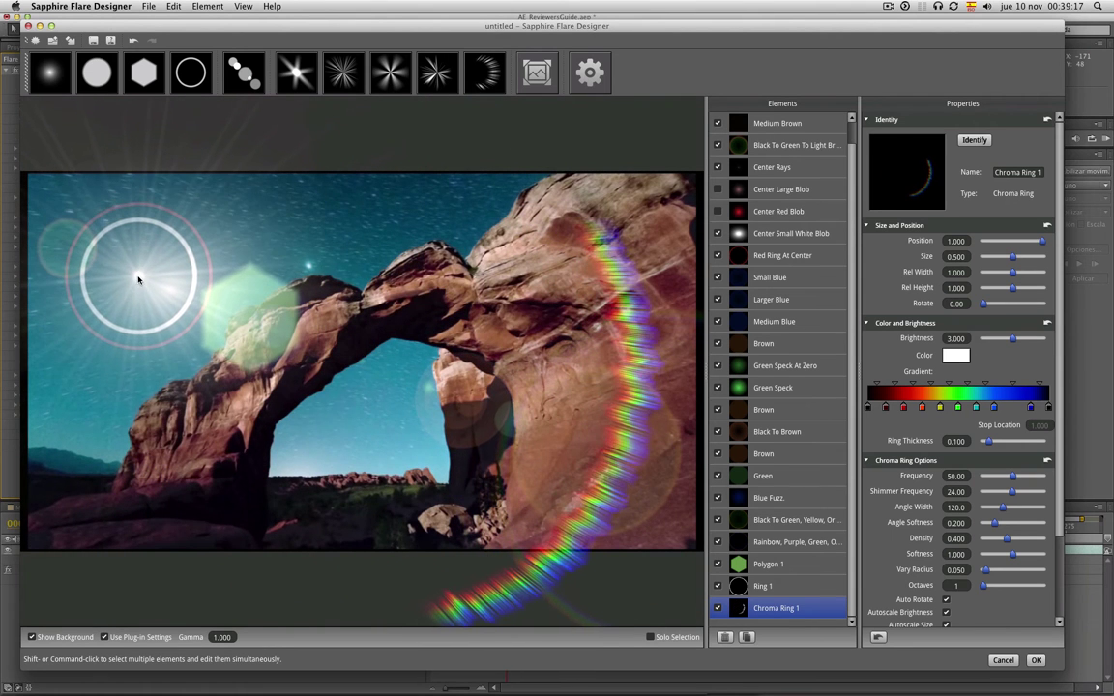
left_click_drag(989, 444, 1014, 508)
left_click(993, 587)
scroll(1059, 481, "down", 3)
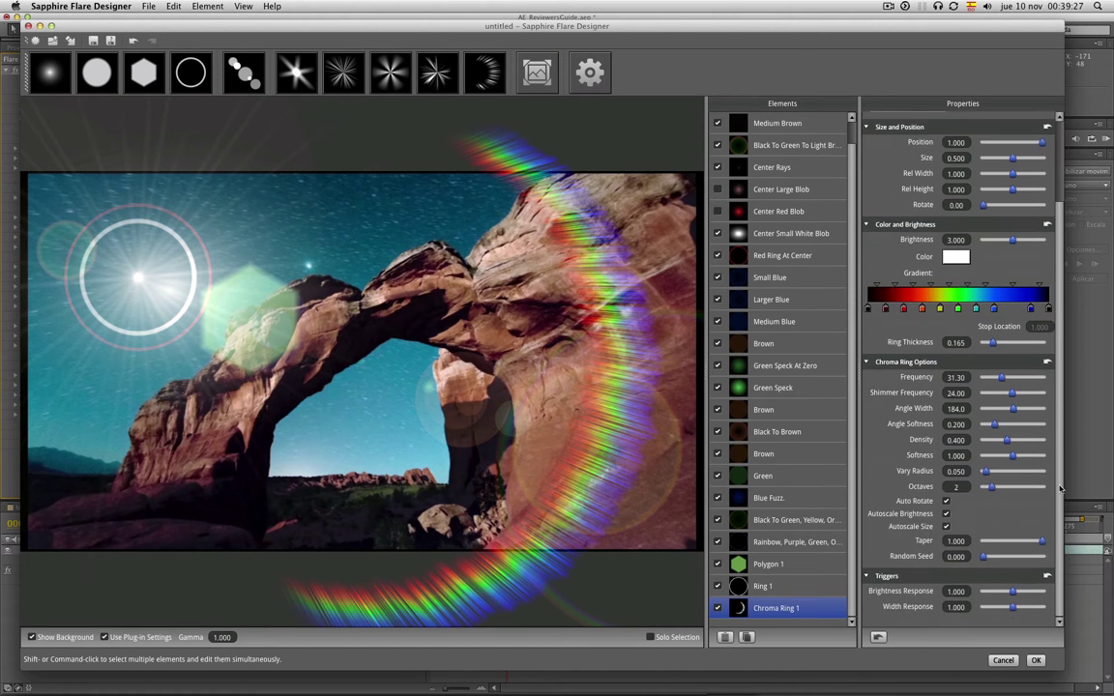
scroll(1063, 445, "up", 3)
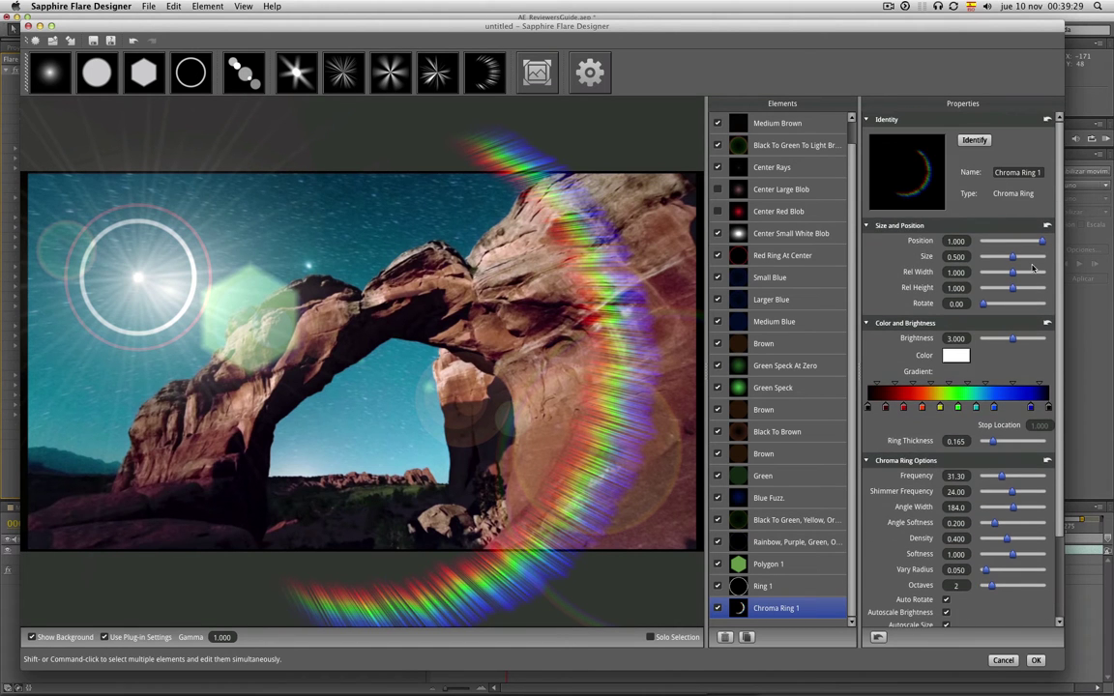
left_click(975, 140)
- Locate the Larger Blue element in the preview, then apply the designed lens and close the designer
left_click(771, 300)
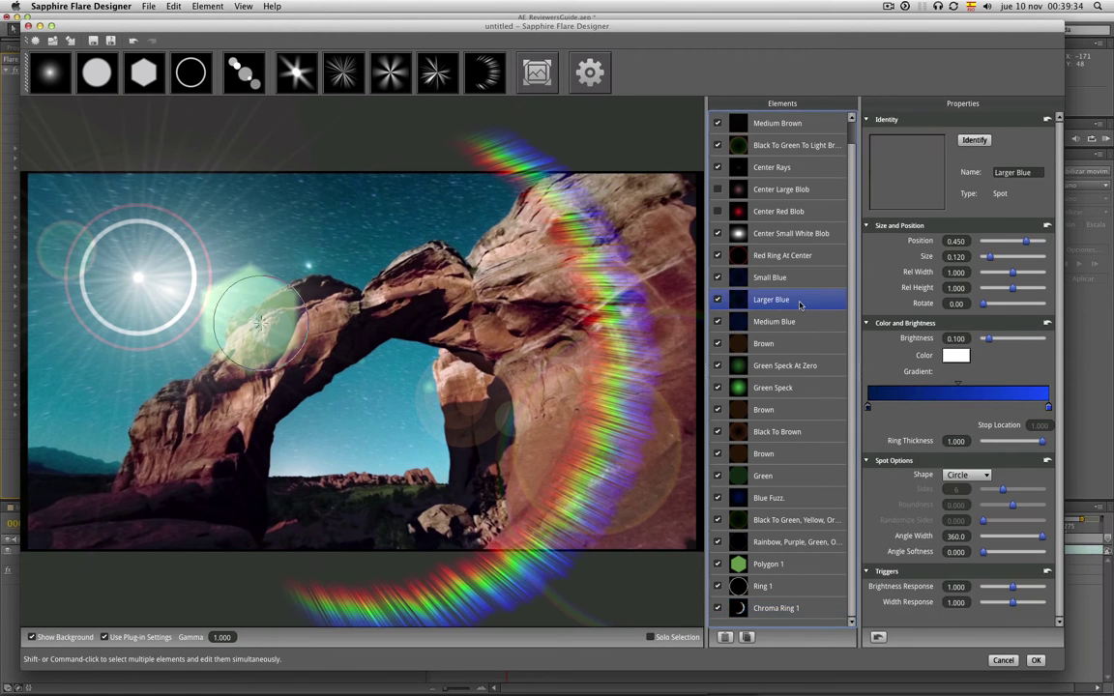
left_click(984, 140)
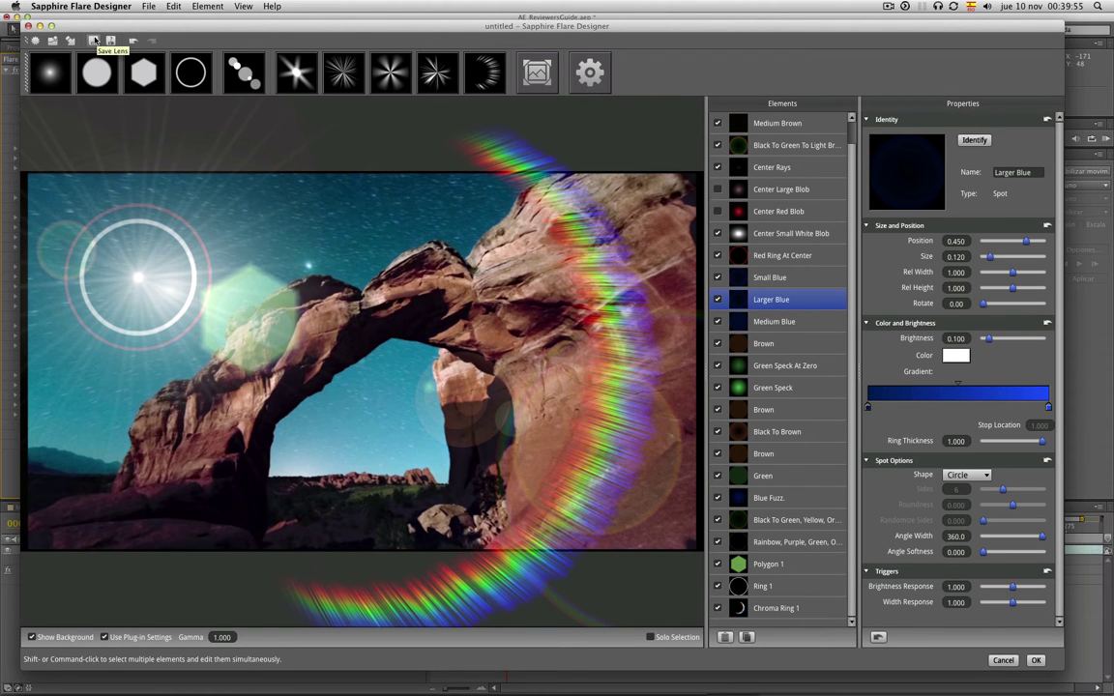
key("Return")
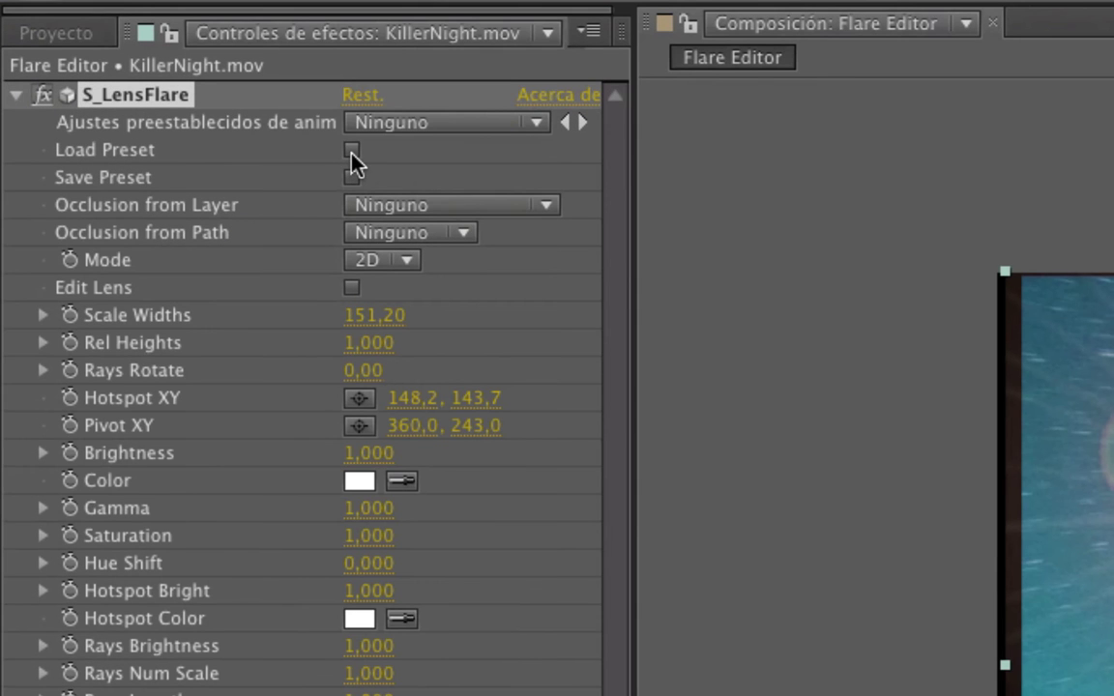
- Tick Load Preset on S_LensFlare to browse all 51 Sapphire lens flare presets
left_click(351, 151)
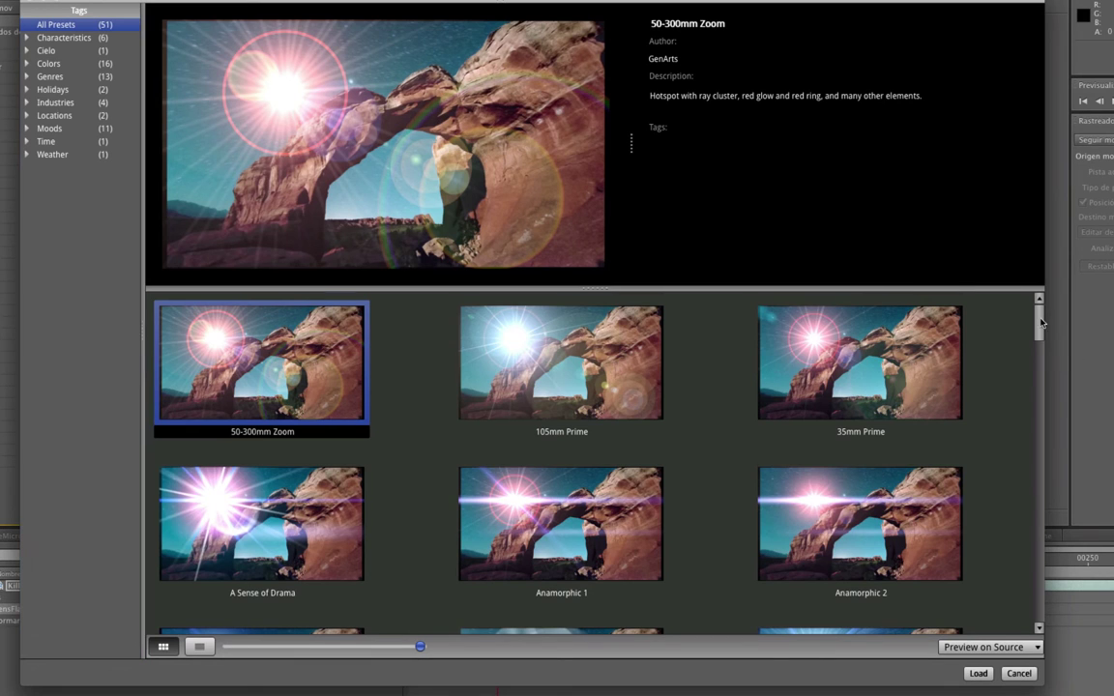
- Shrink the preset thumbnails to survey every preset, then enlarge them again
left_click_drag(1040, 322, 1041, 607)
scroll(677, 503, "up", 10)
left_click_drag(411, 652, 259, 650)
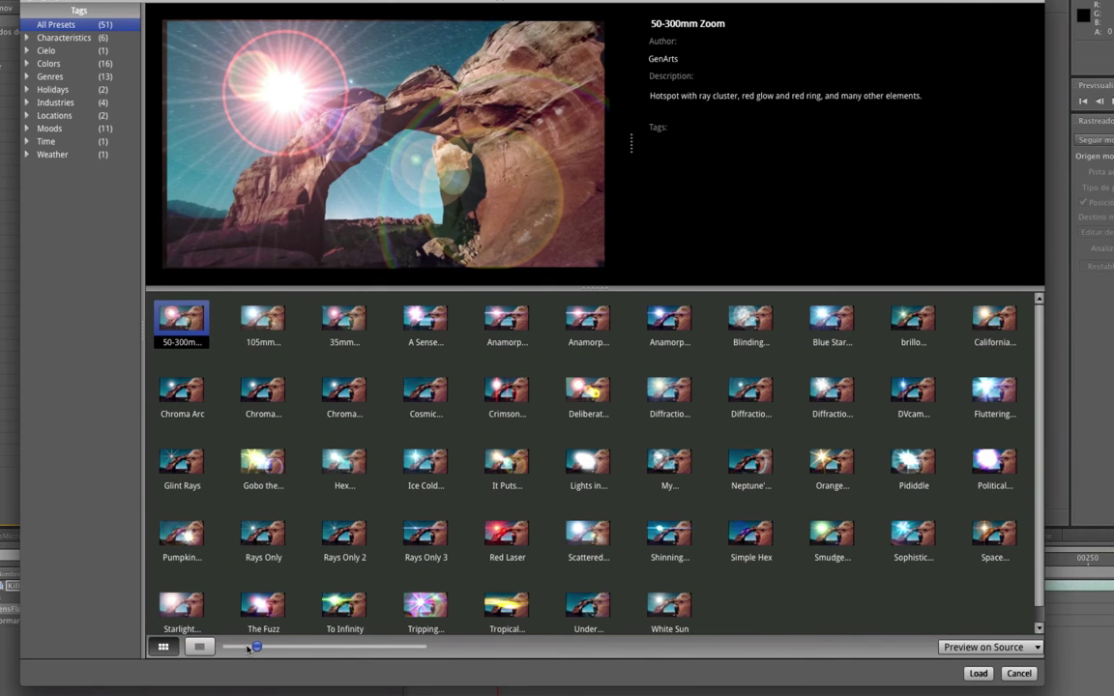
left_click_drag(249, 648, 379, 648)
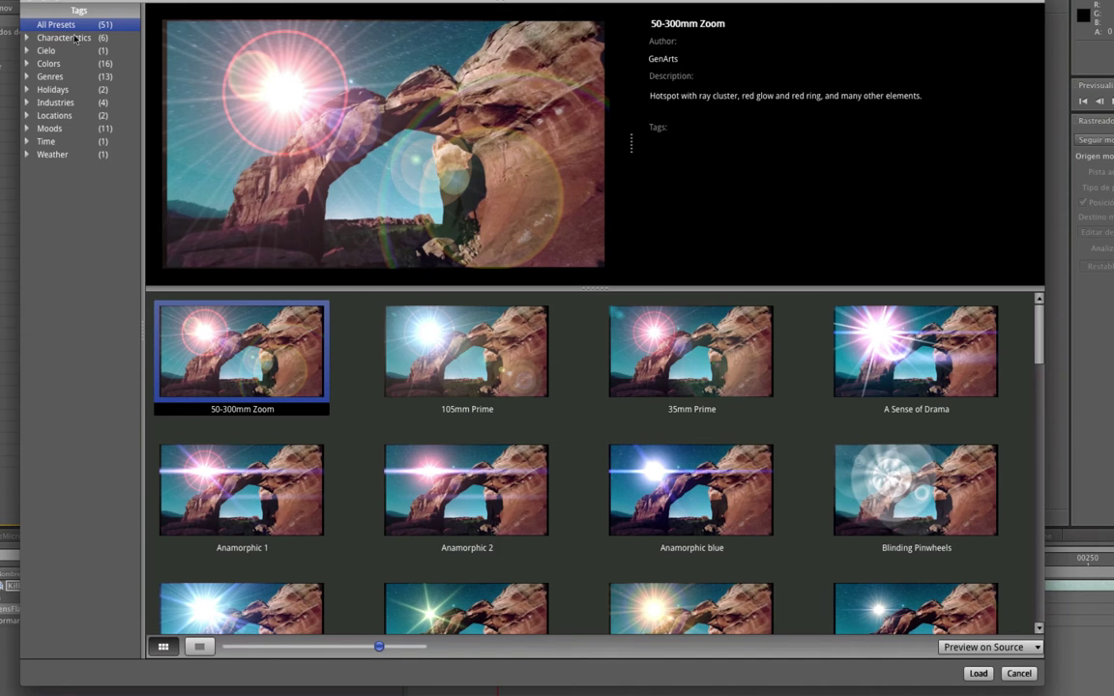
- Filter the presets to the Crime genre and preview Pididdle on the arch footage
left_click(29, 76)
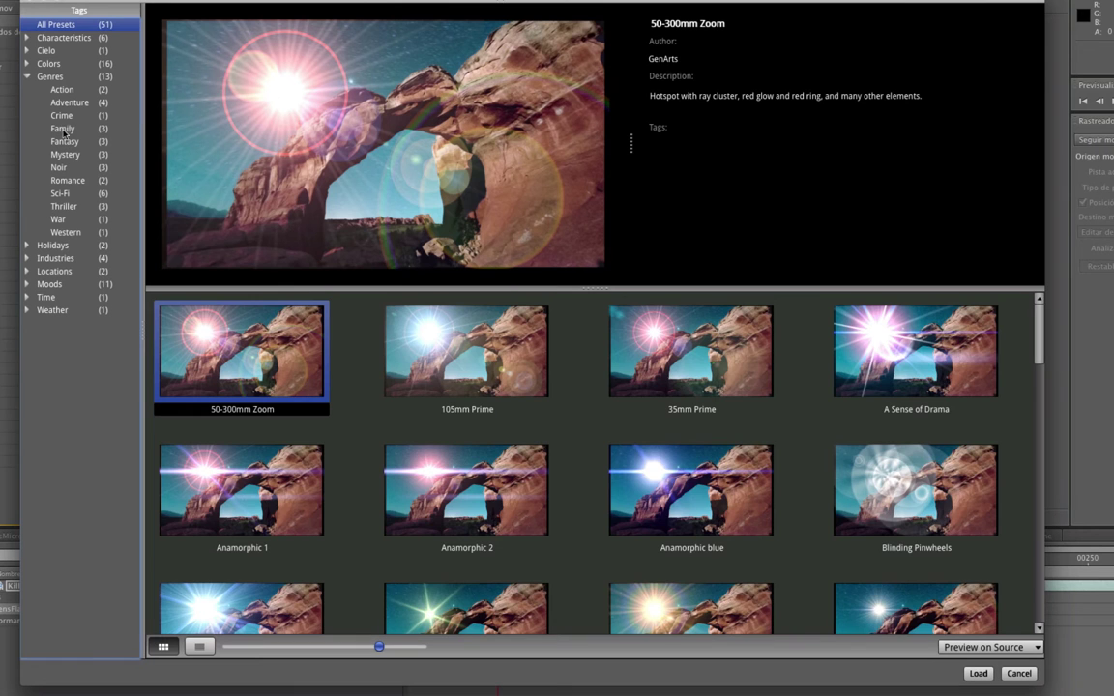
left_click(64, 117)
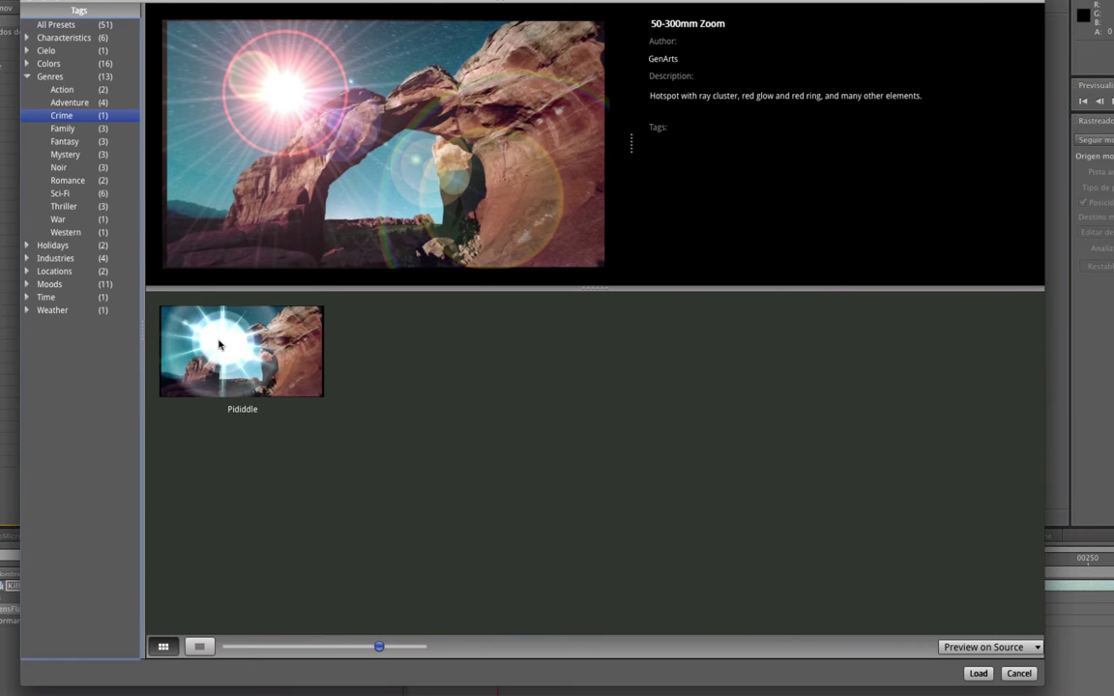
left_click(208, 329)
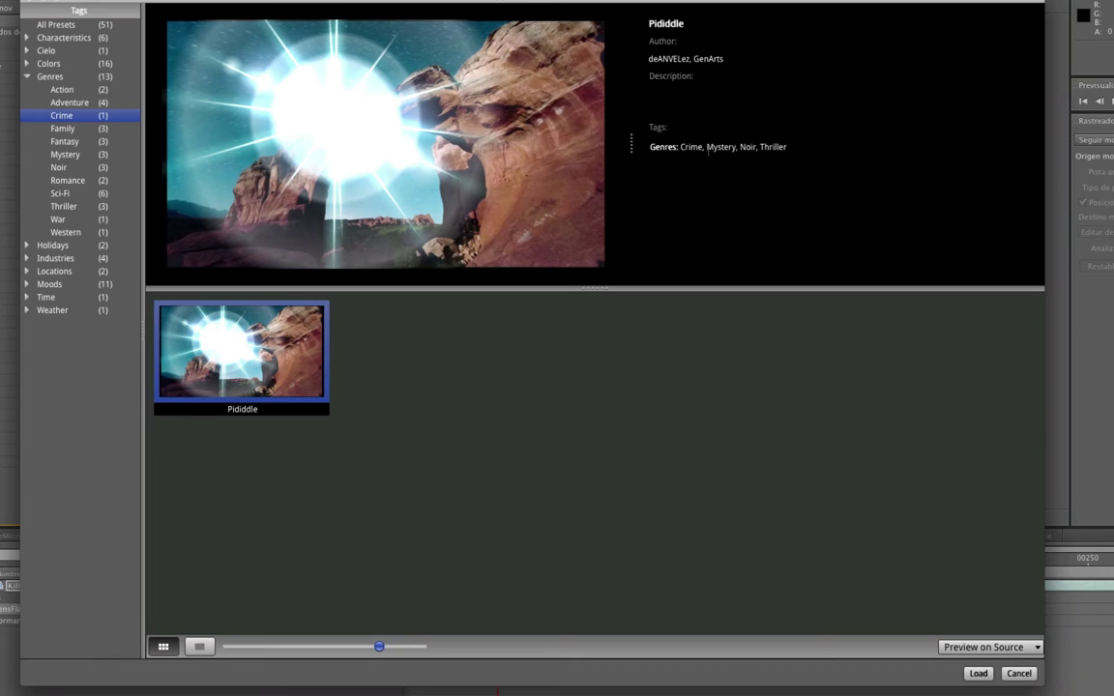
left_click_drag(703, 147, 797, 147)
left_click(766, 193)
- Load Pididdle and tune Scale Widths, Rel Heights, Gamma, ray count and Bg Brightness 1.29
left_click(978, 673)
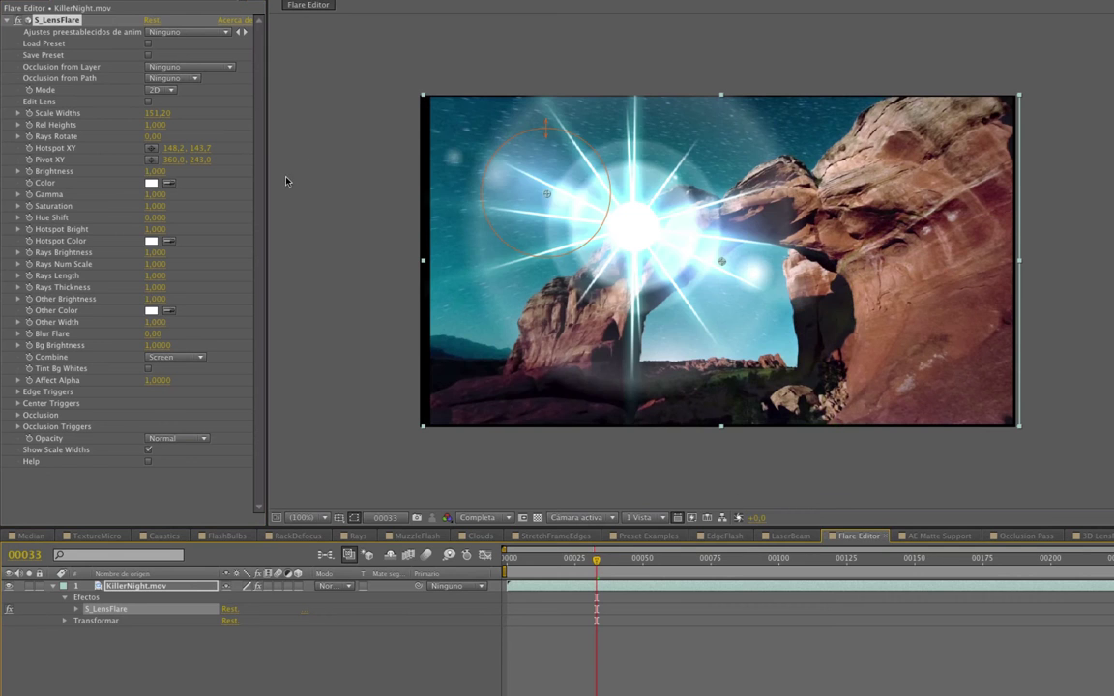
mouse_move(155, 113)
left_mouse_down()
mouse_move(145, 113)
mouse_move(164, 125)
mouse_move(146, 124)
left_mouse_up()
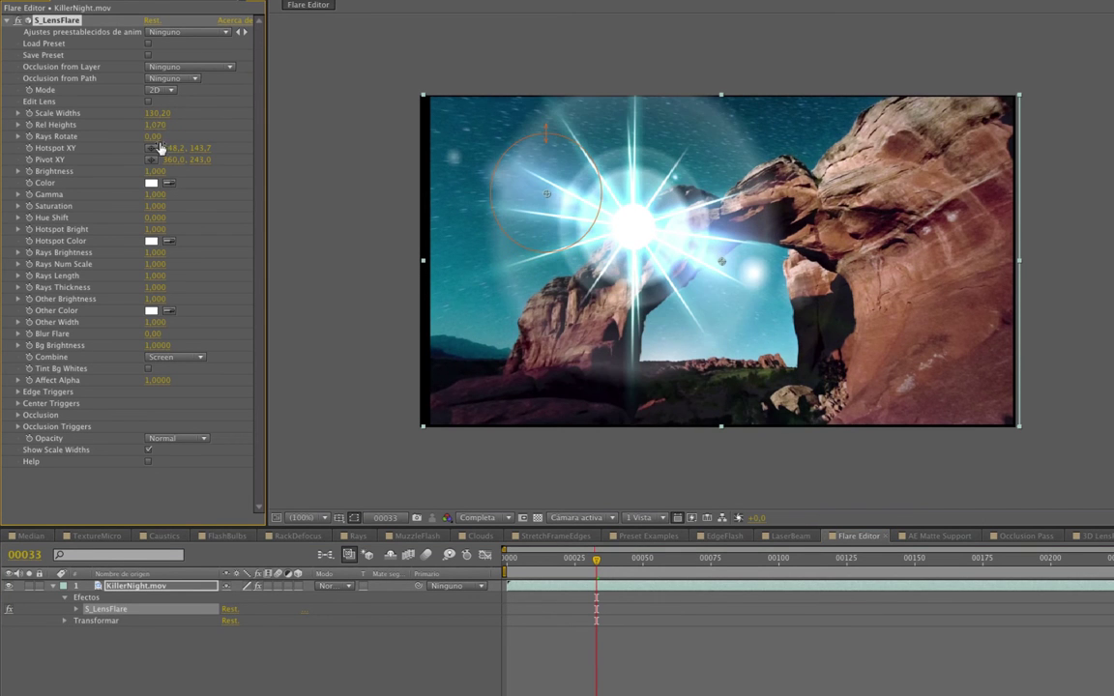
left_click_drag(547, 194, 428, 193)
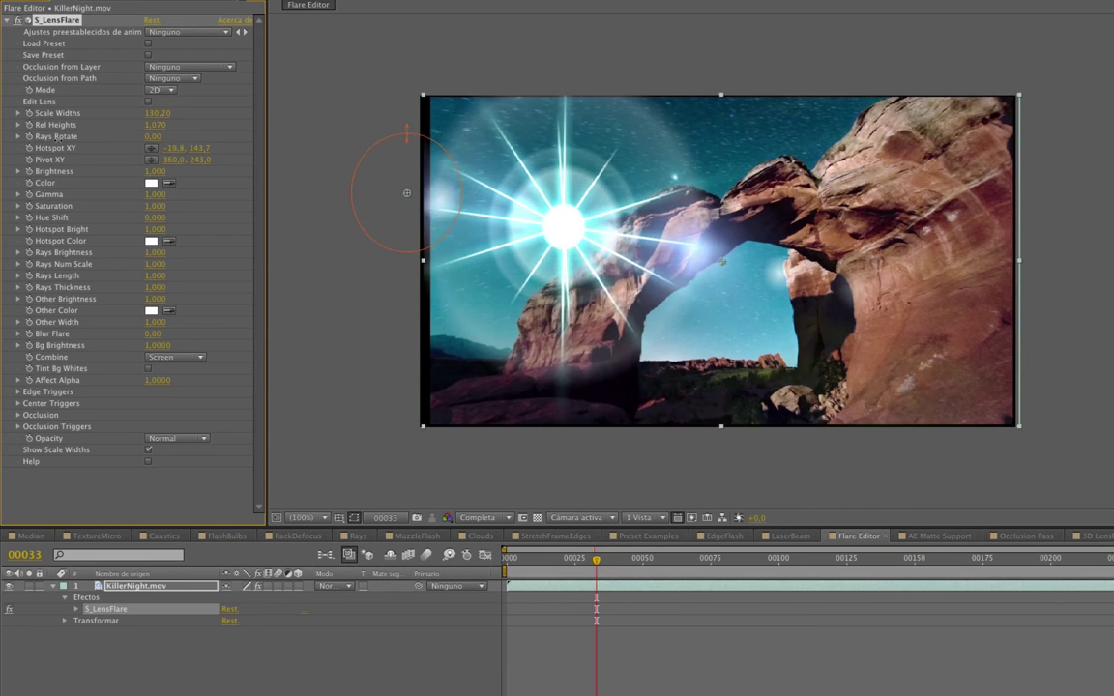
left_click_drag(155, 195, 145, 218)
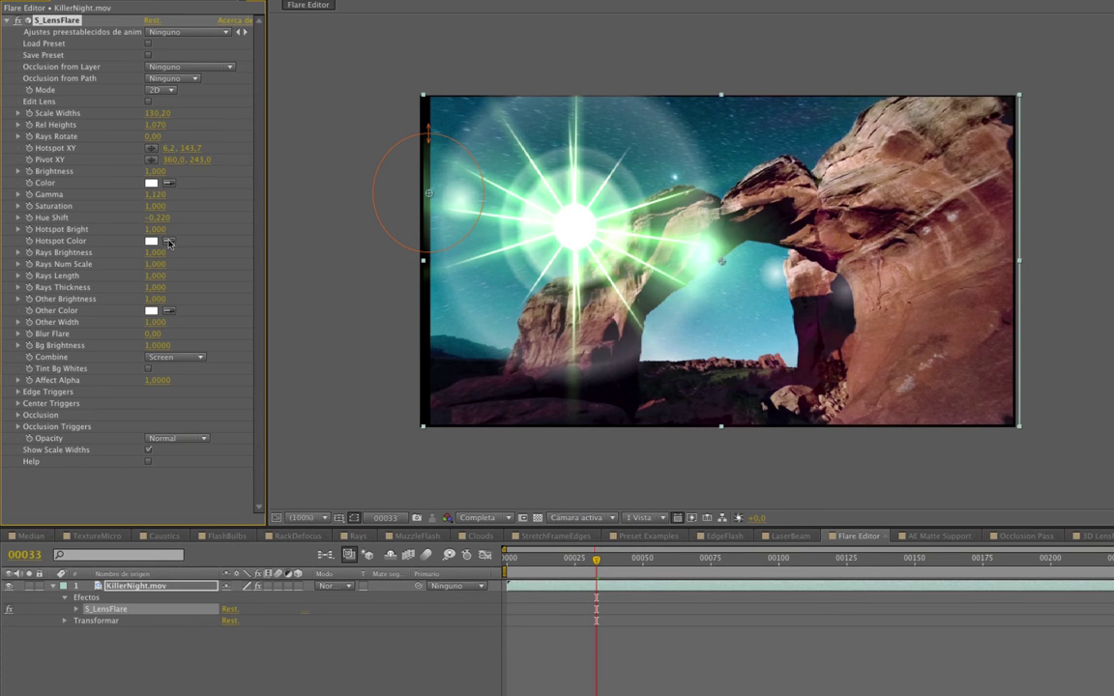
mouse_move(153, 264)
left_mouse_down()
mouse_move(106, 282)
mouse_move(145, 286)
left_mouse_up()
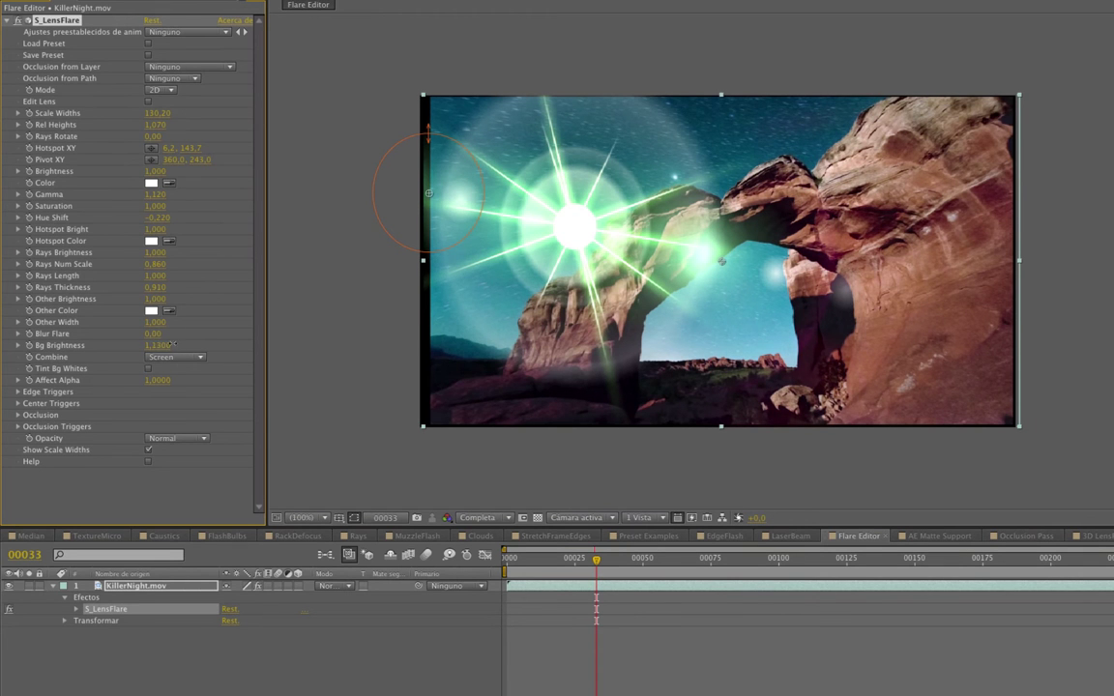
left_click_drag(153, 345, 193, 366)
- Try Combine set to Flare Only, return to Screen, and begin saving a preset
left_click(185, 359)
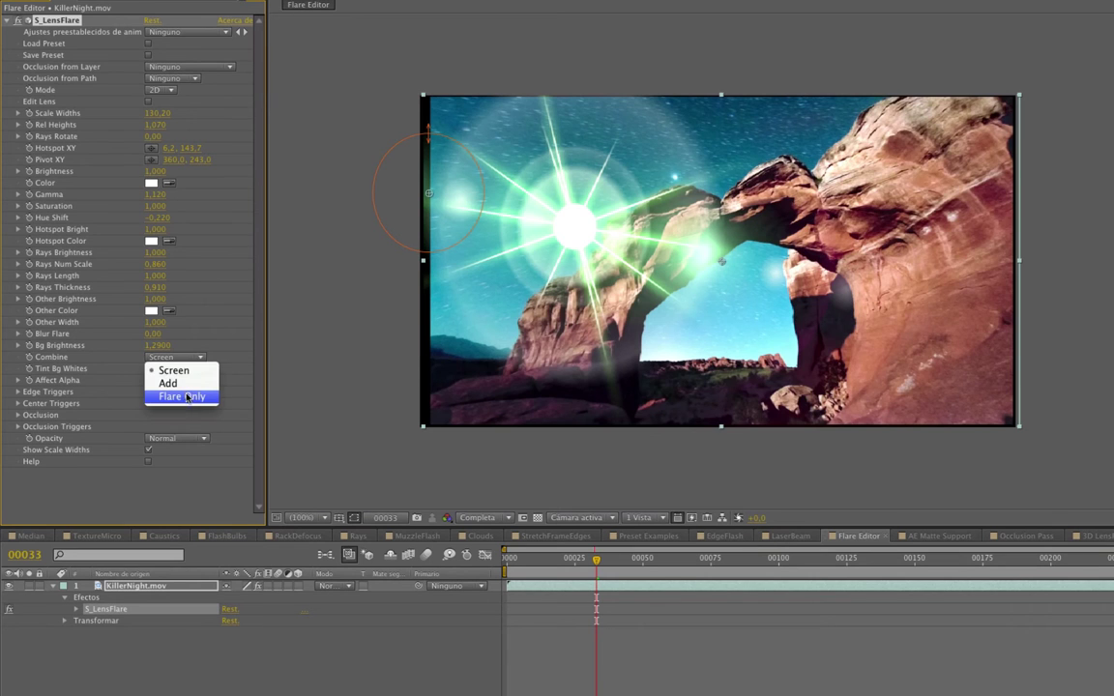
left_click(188, 397)
left_click(176, 357)
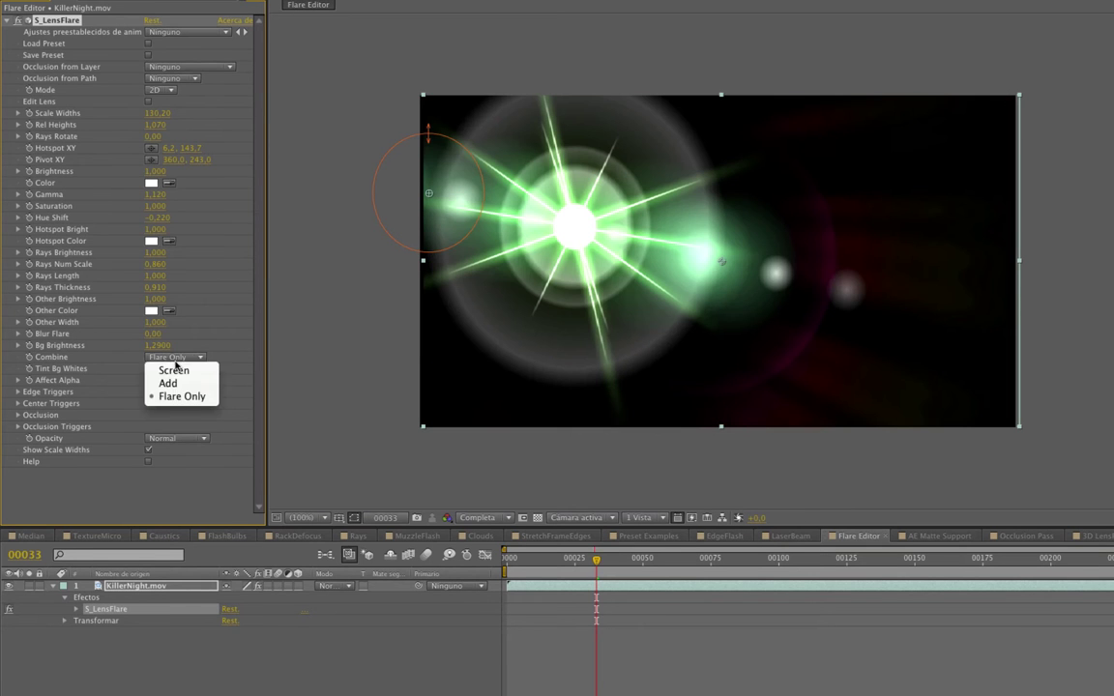
left_click(178, 371)
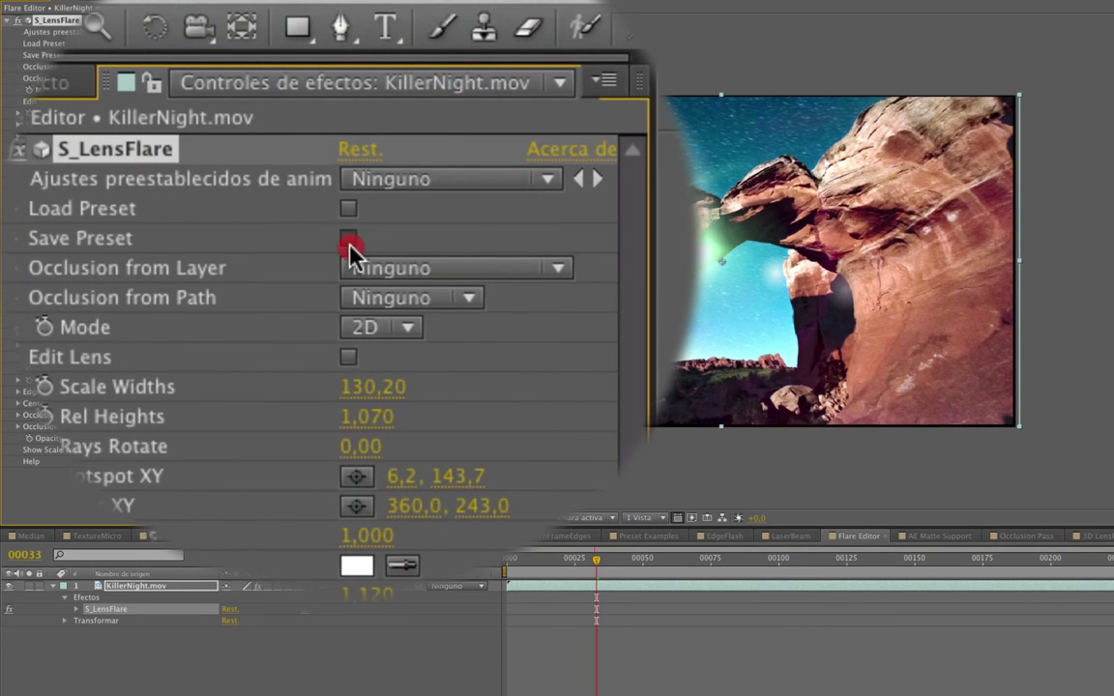
left_click(348, 244)
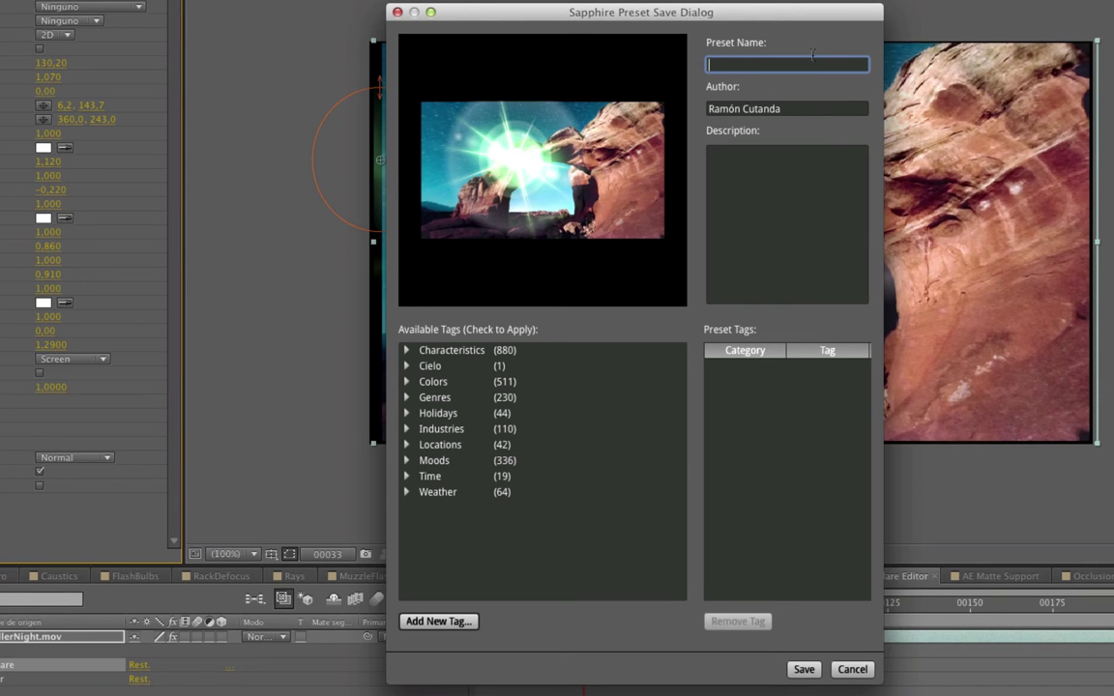
- Name the preset 'videoedicion.org' with the description 'ebas para análisis'
type("videoedicion.org")
key("Tab")
key("Tab")
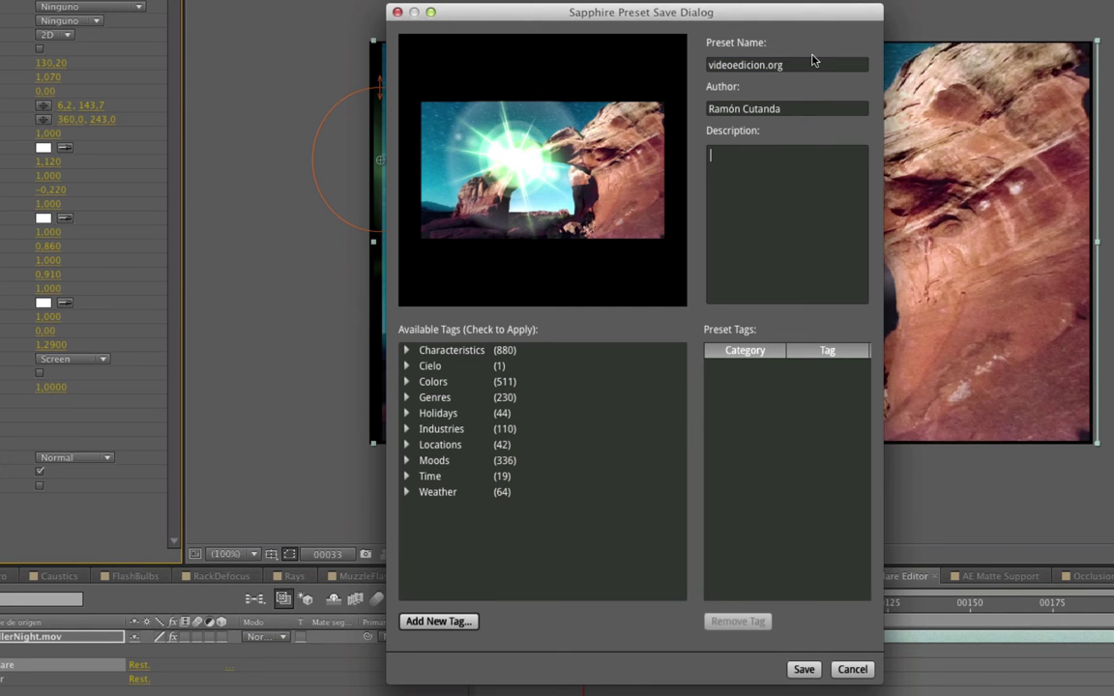
type("Pruebas para análi")
type("sis")
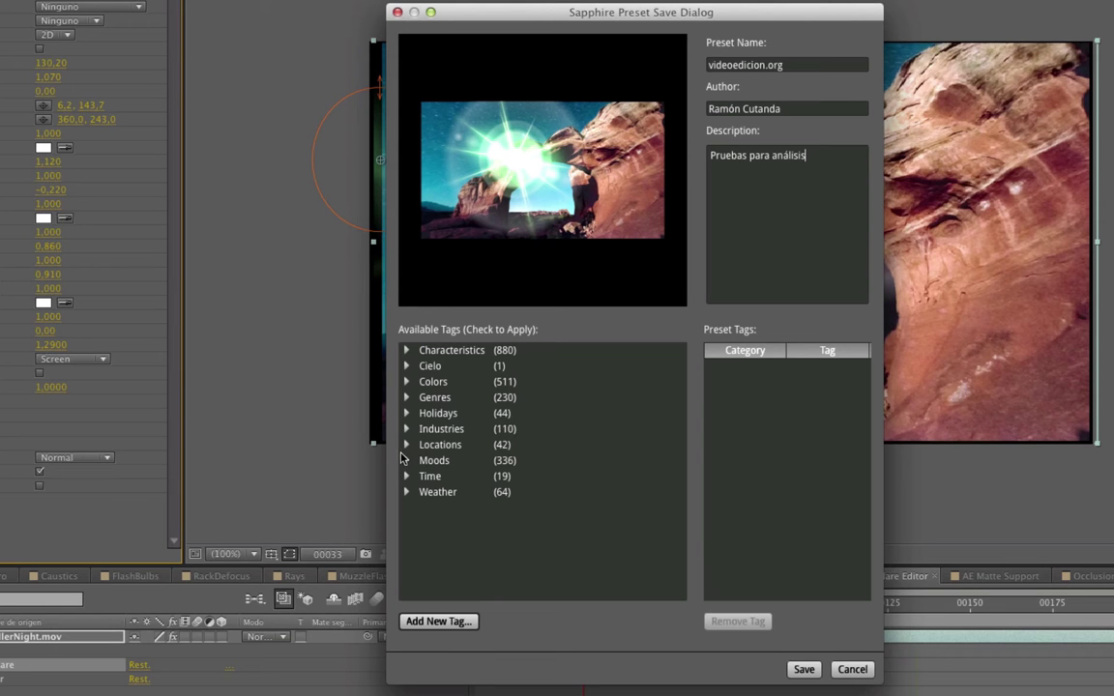
left_click(405, 461)
scroll(547, 497, "down", 3)
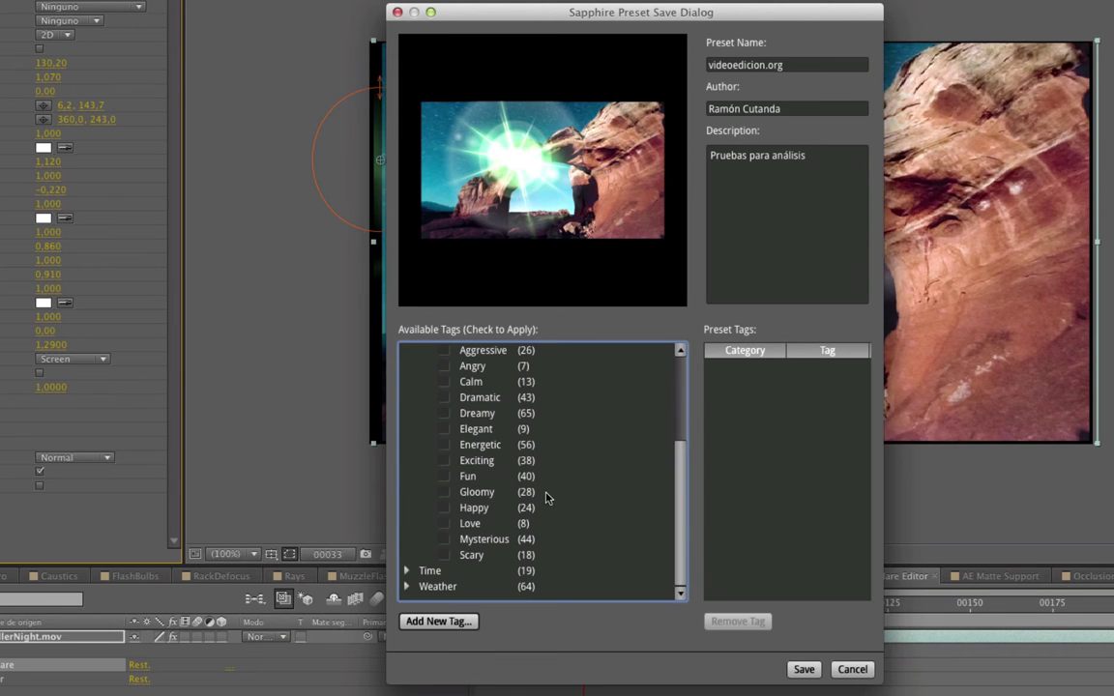
- Add a new tag 'análisis sapphire' under 'videoedicion.org', then cancel without saving
left_click(455, 626)
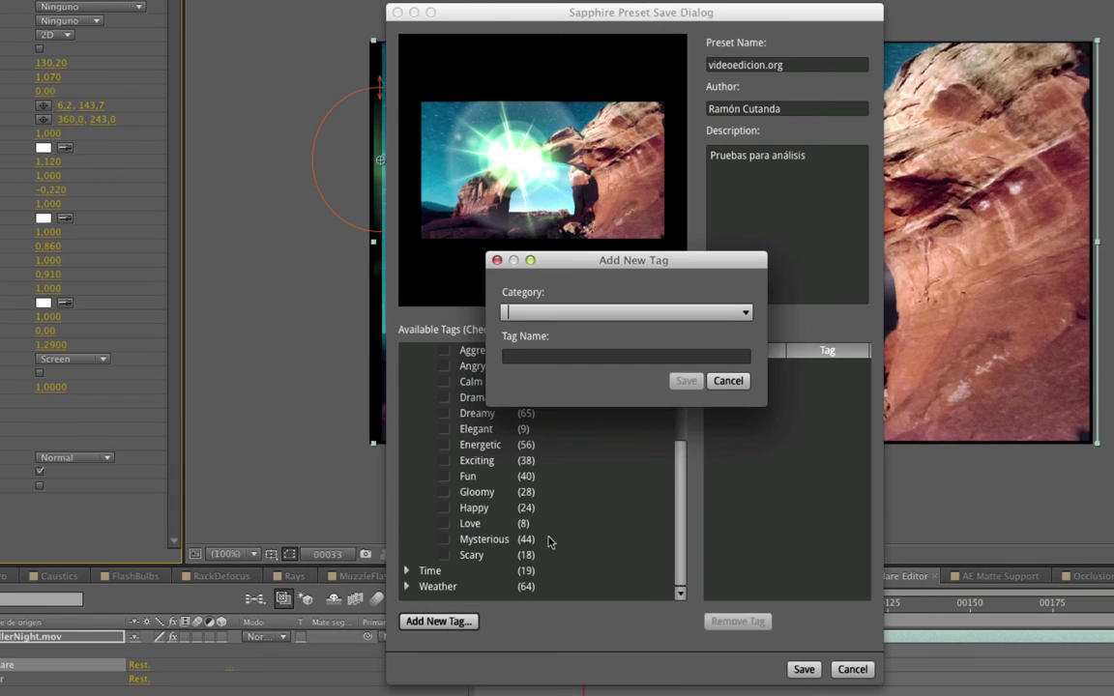
type("videoedicion.org")
key("Tab")
type("análisis sapphire")
left_click(686, 382)
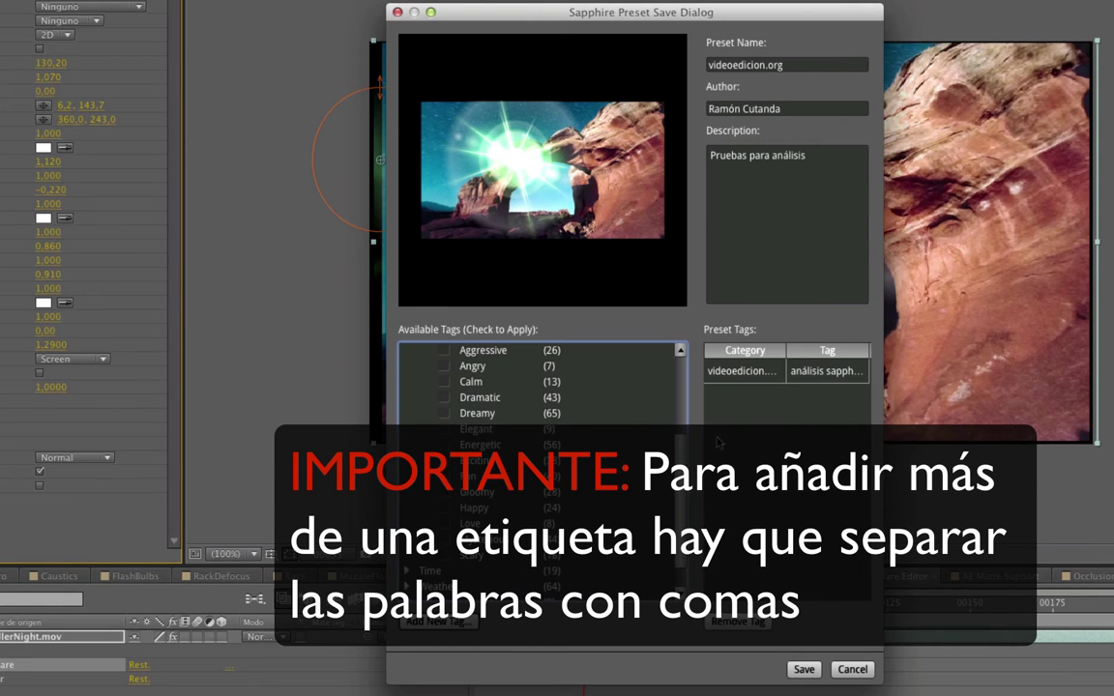
left_click(733, 373)
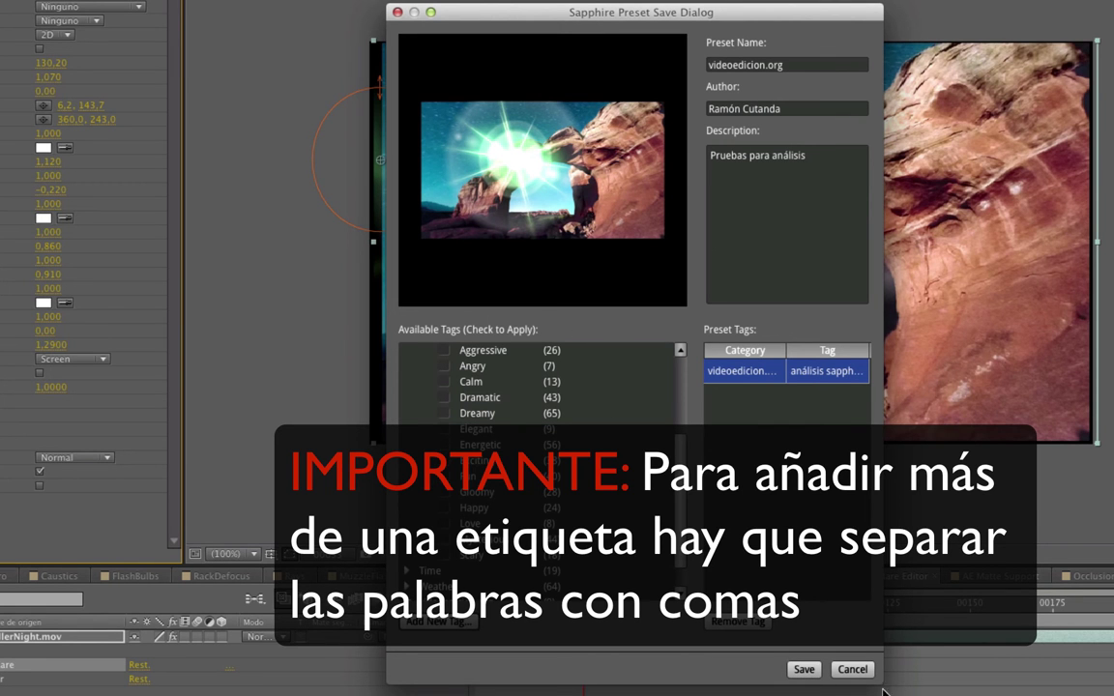
left_click(852, 670)
left_click(674, 367)
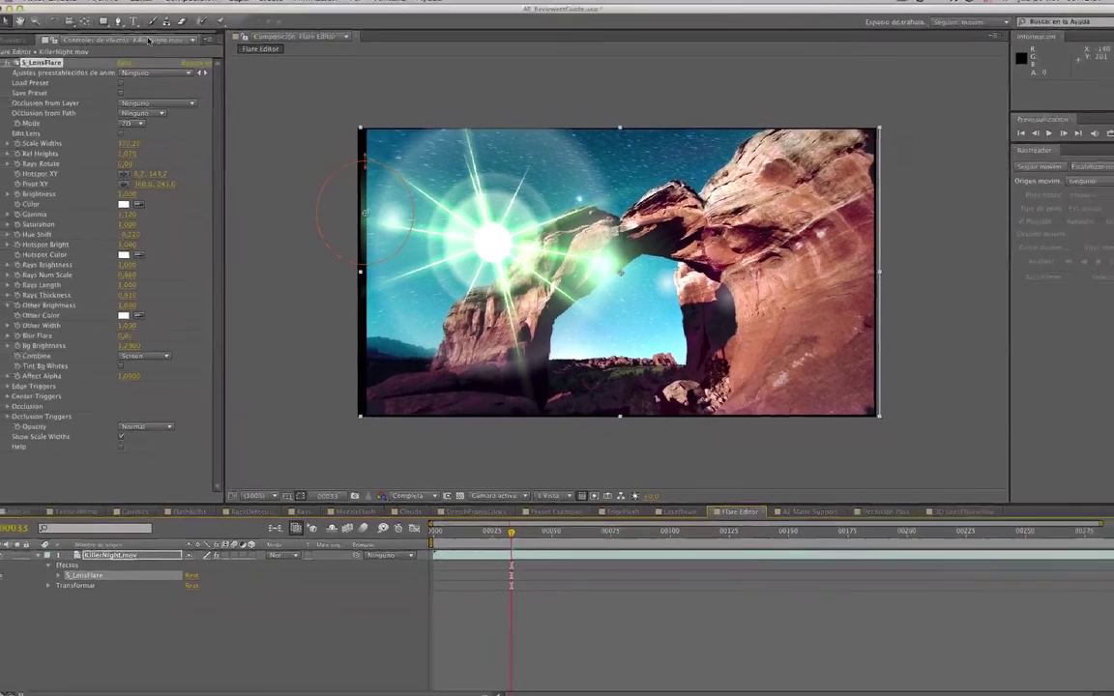
- Open the Occlusion Pass comp and toggle KillerNight.mov off and on to view the matte
left_click(147, 36)
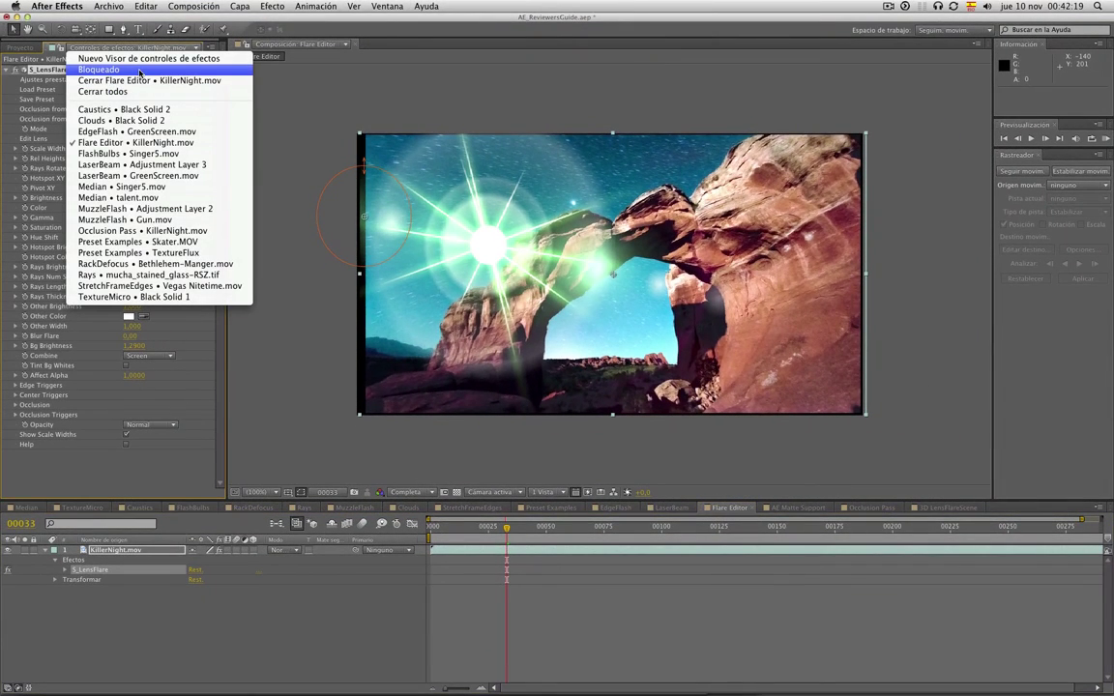
left_click(170, 69)
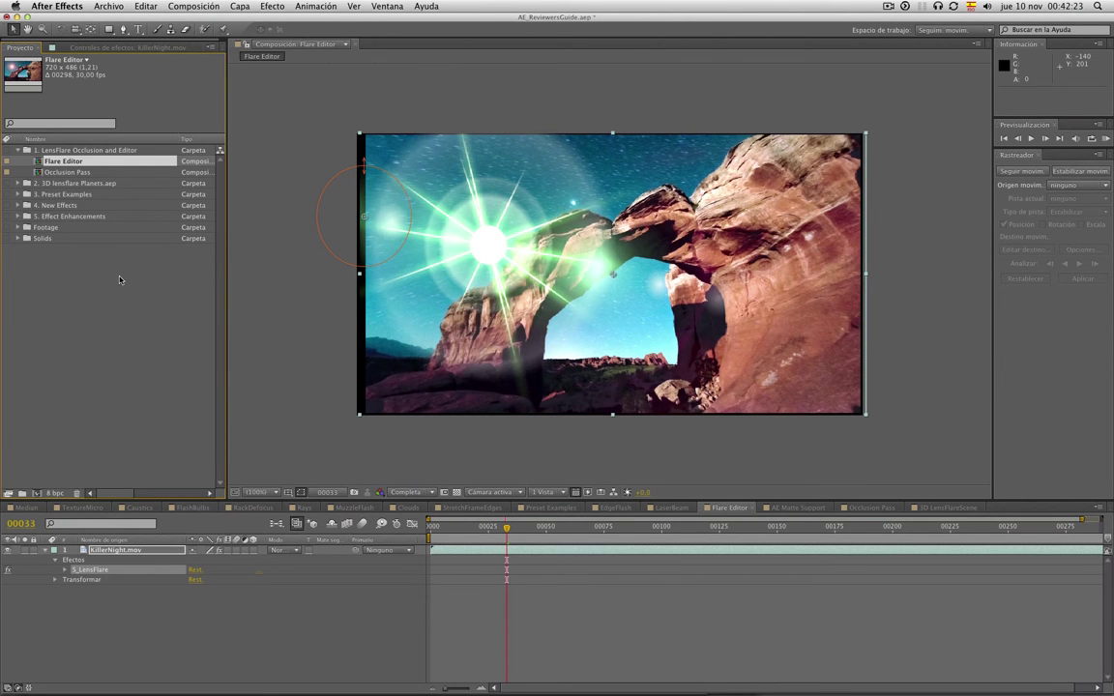
double_click(73, 171)
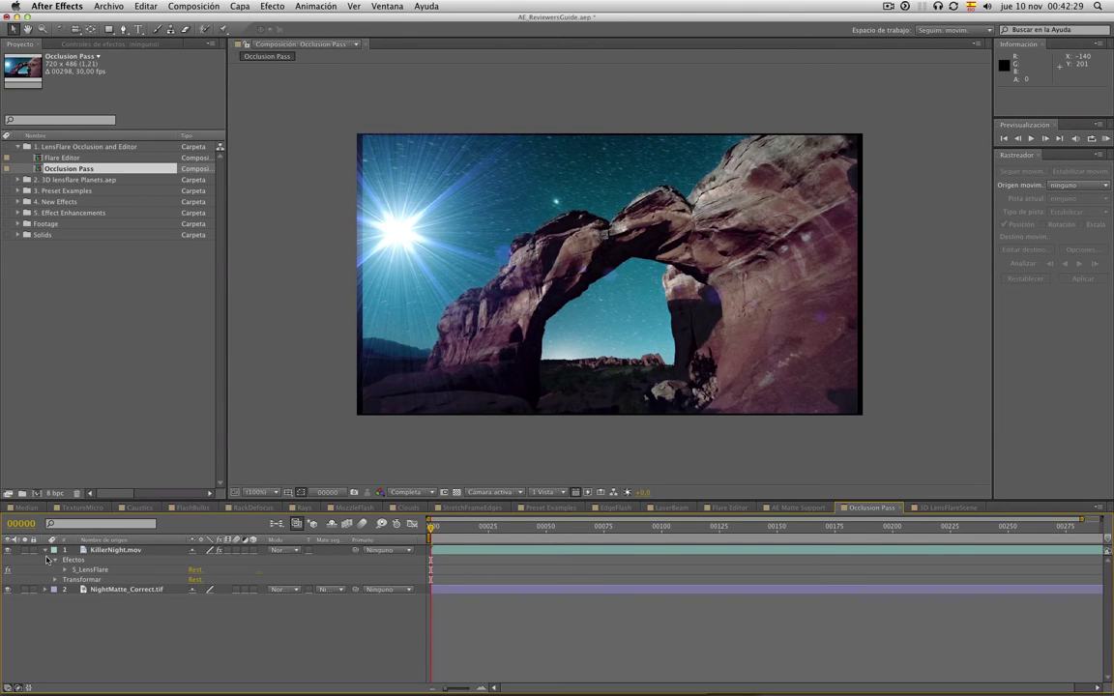
left_click(9, 551)
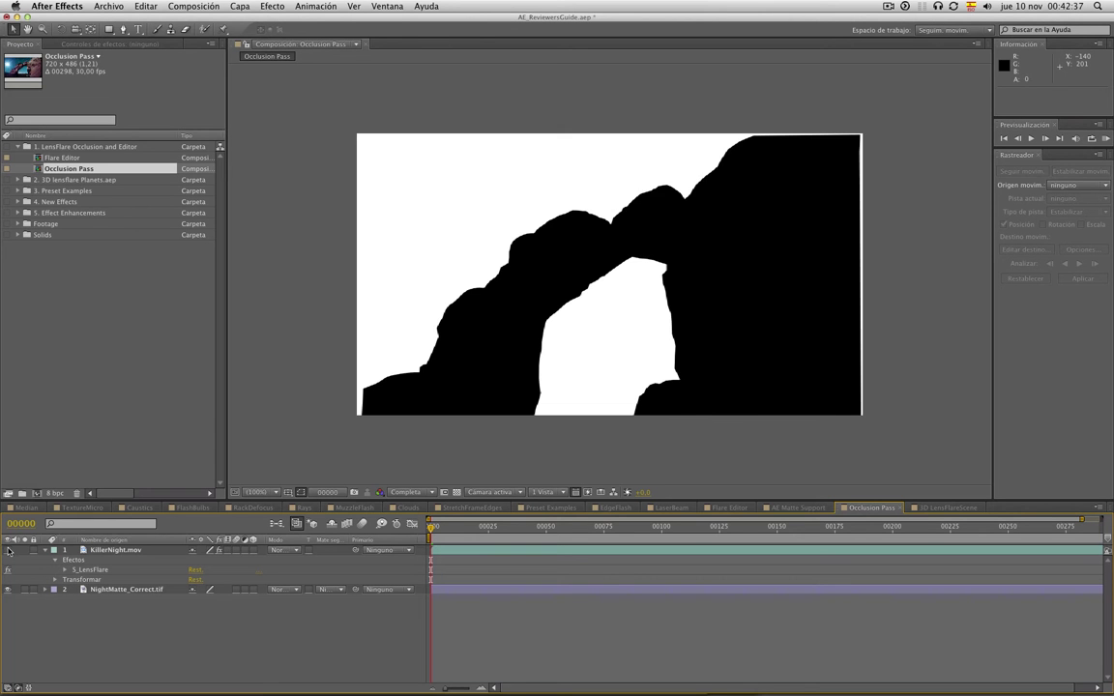
left_click(9, 550)
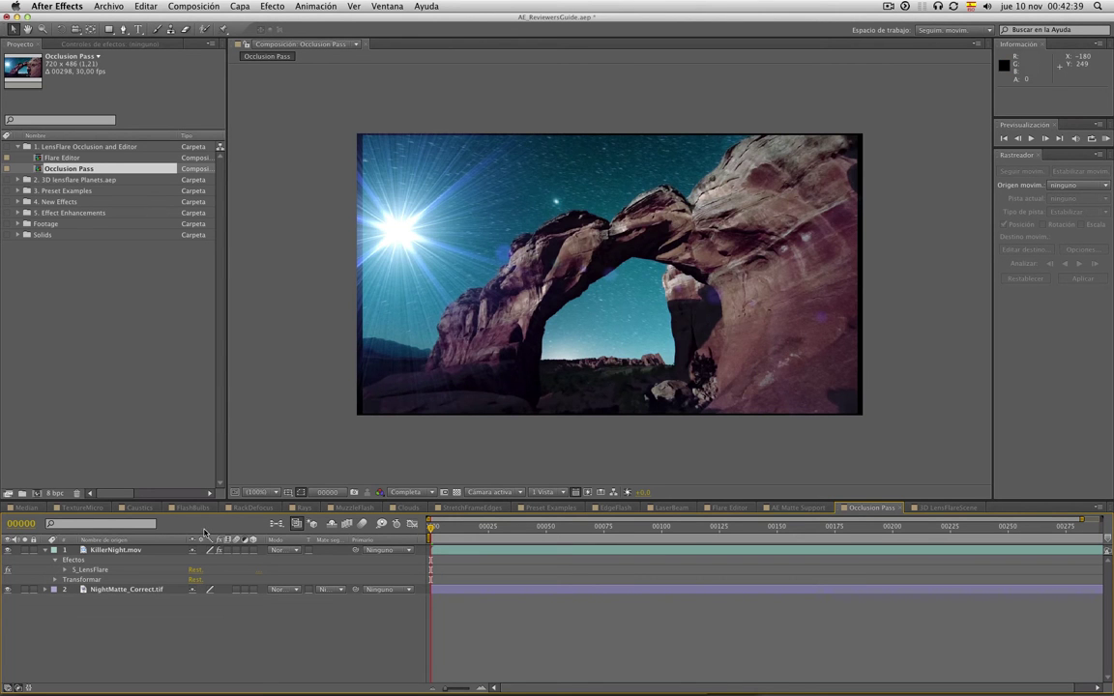
- Move the S_LensFlare centre into the arch opening, then expand the 3D lensflare Planets folder
left_click(91, 570)
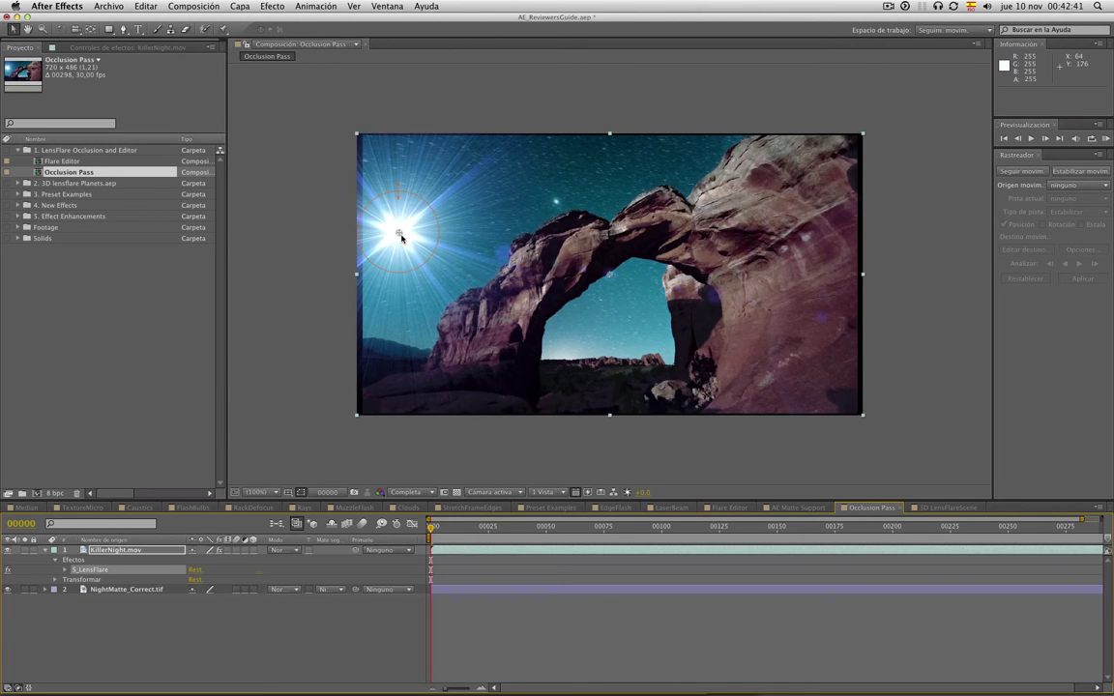
left_click_drag(398, 234, 512, 272)
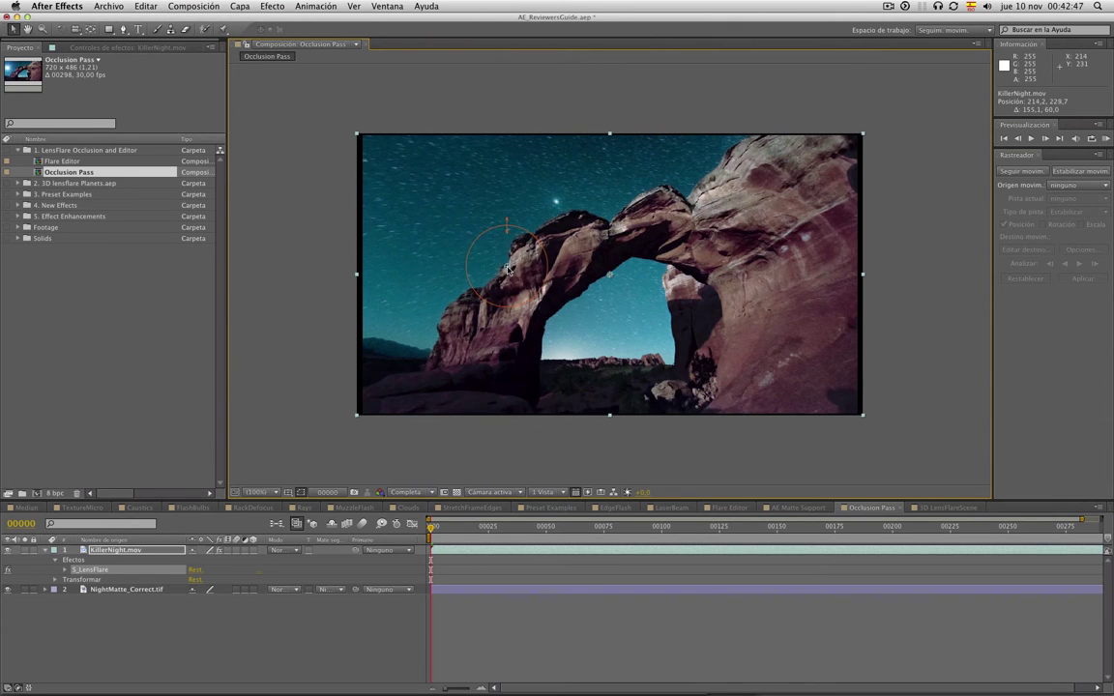
mouse_move(512, 272)
left_mouse_down()
mouse_move(659, 325)
mouse_move(479, 244)
mouse_move(533, 280)
mouse_move(553, 342)
mouse_move(381, 194)
left_mouse_up()
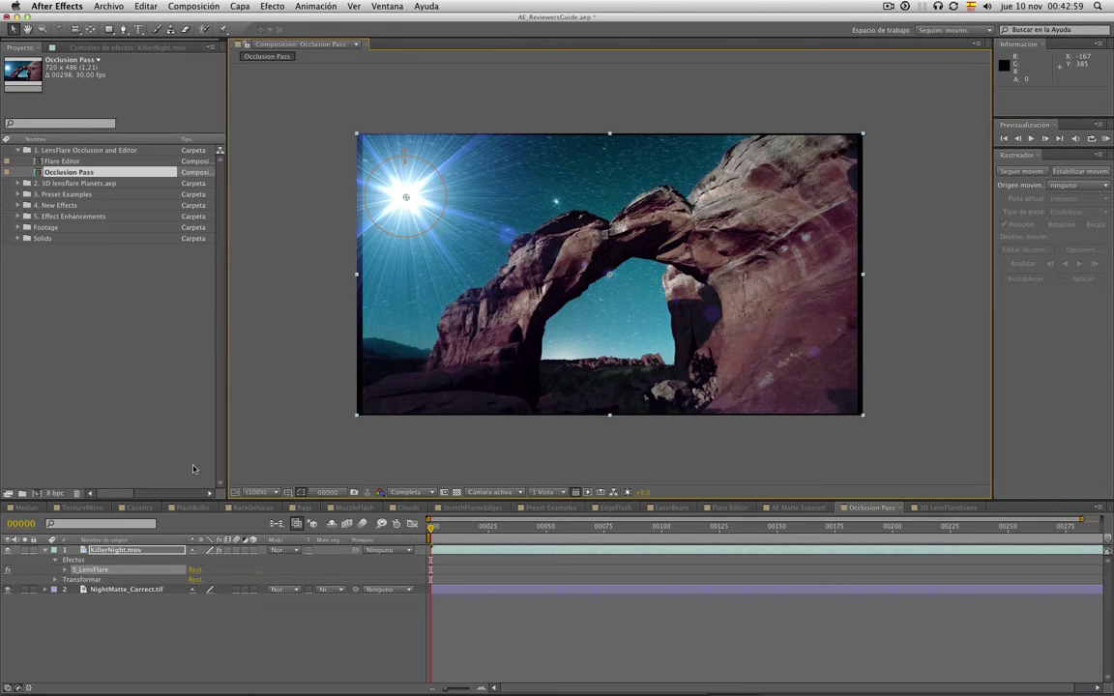
left_click(7, 550)
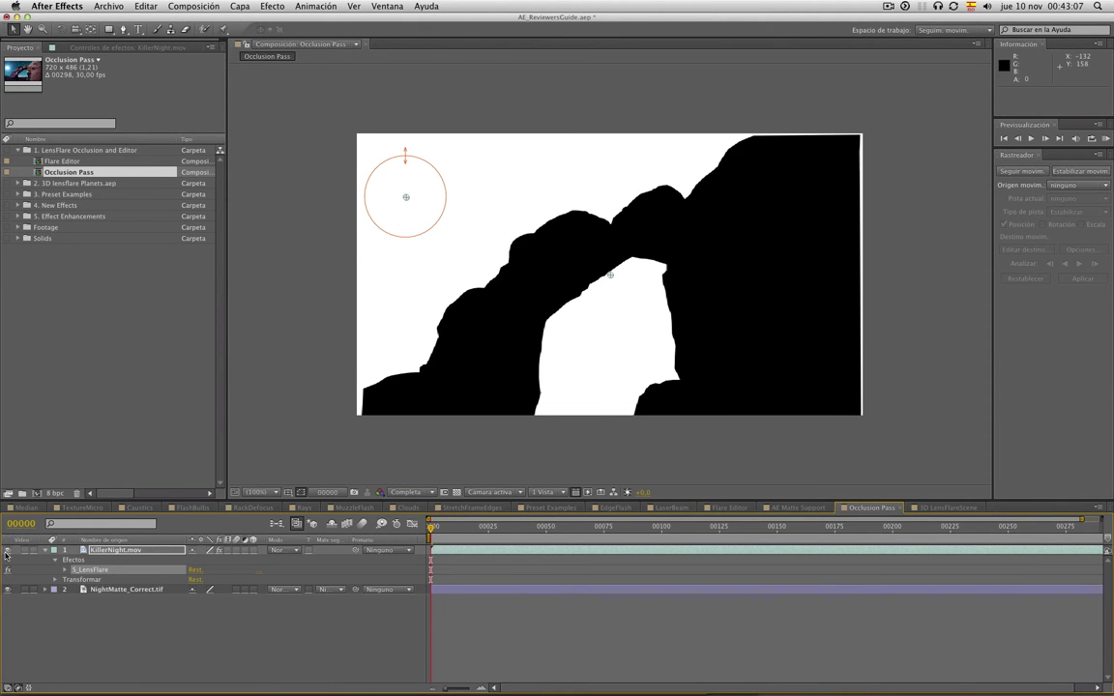
left_click(6, 550)
left_click(97, 60)
left_click(18, 183)
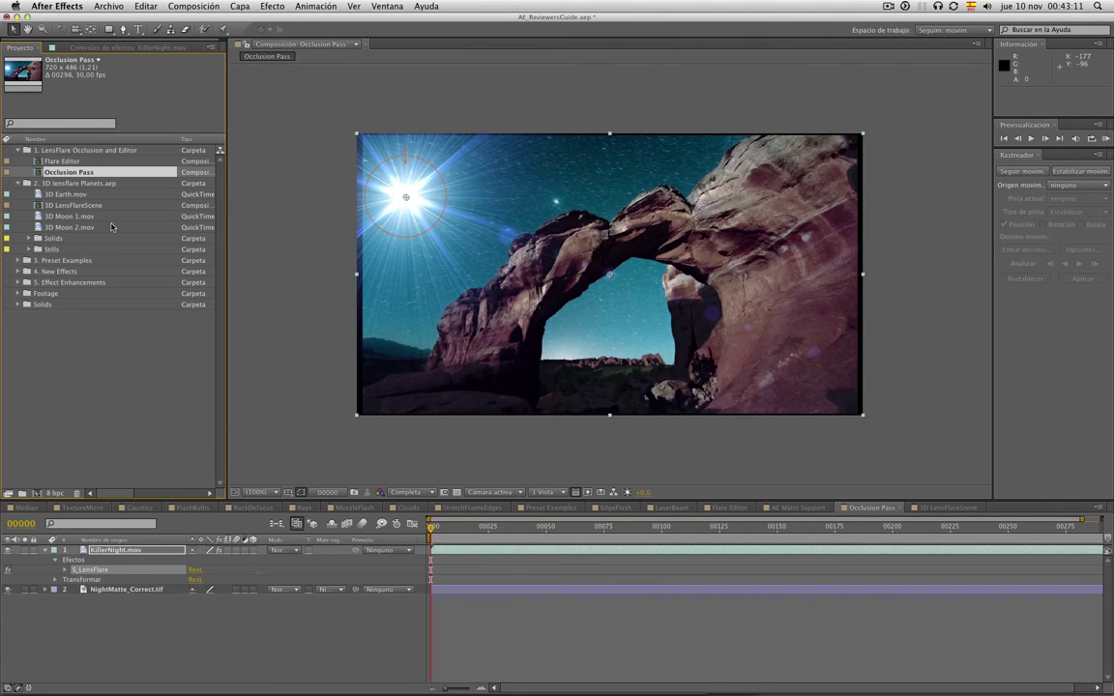
- Open 3D LensFlareScene and scrub the planets animation to frame 00179
double_click(73, 205)
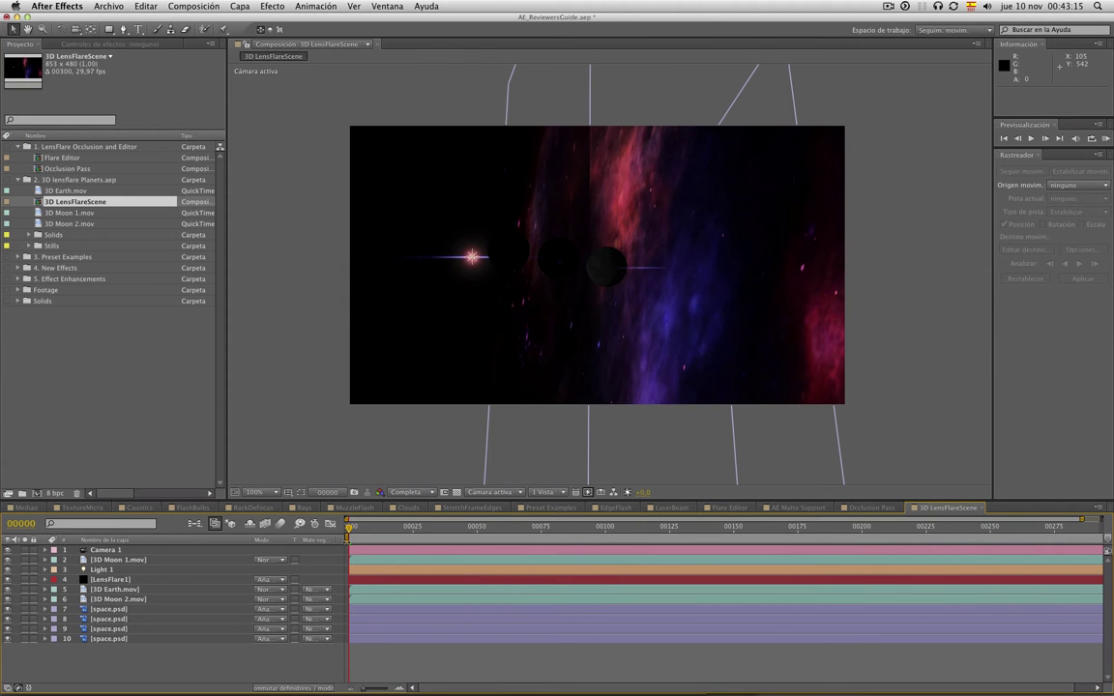
left_click_drag(349, 527, 820, 529)
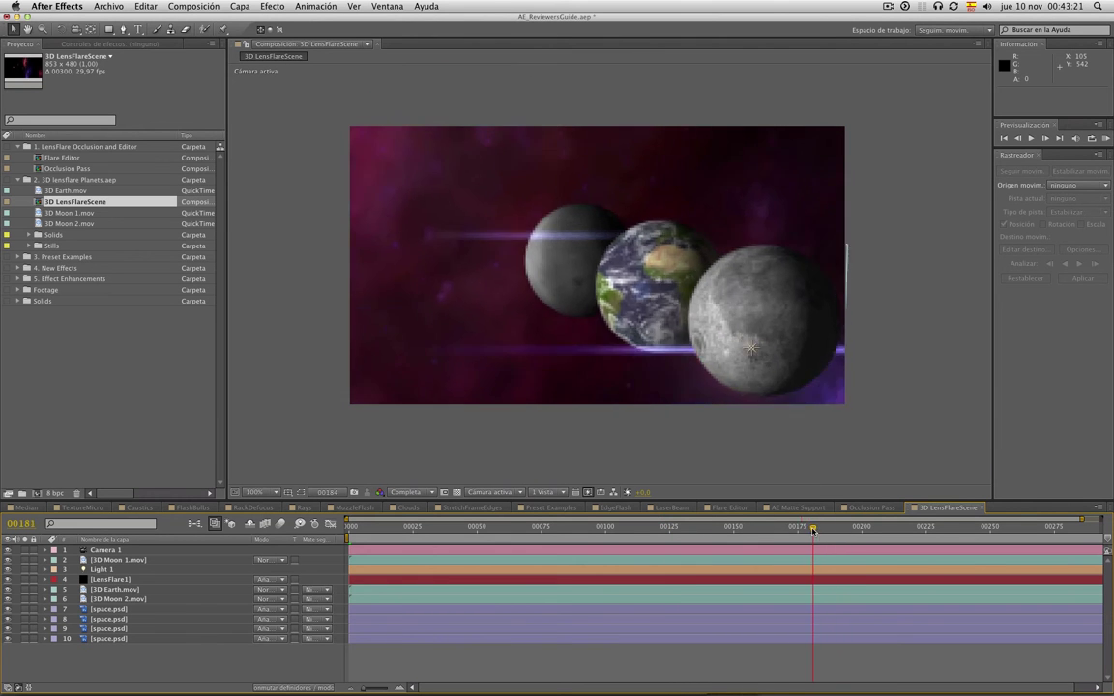
left_click_drag(821, 529, 808, 529)
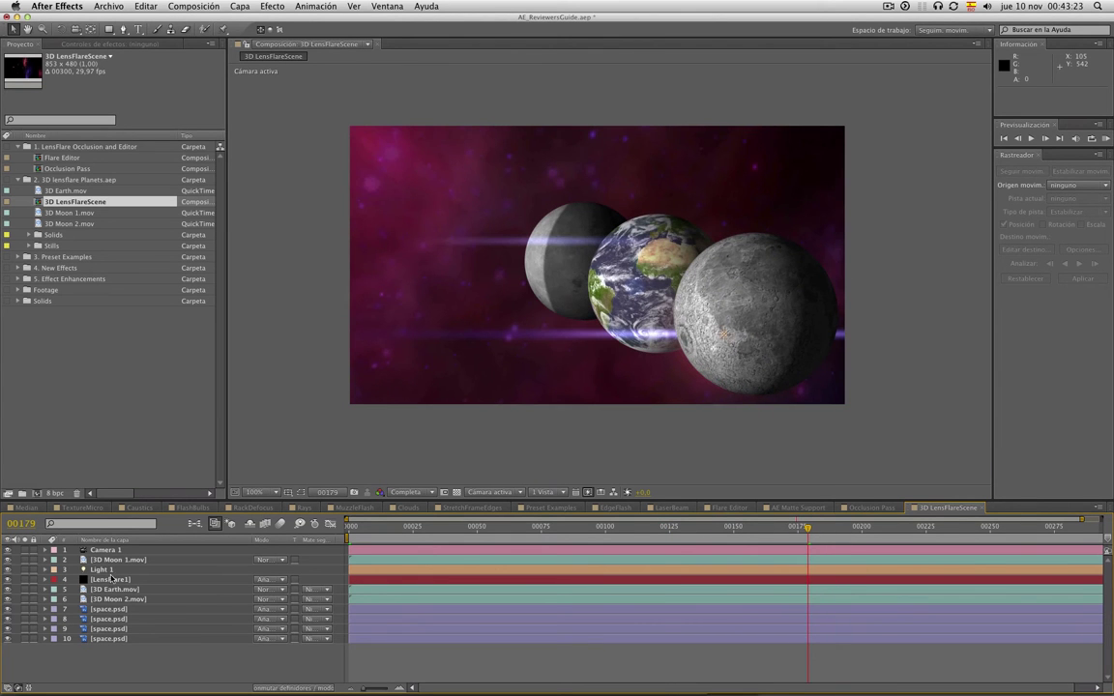
- Keep the LensFlare1 flare in 3D mode and widen its Scale Widths to 223.20
left_click(108, 579)
double_click(91, 582)
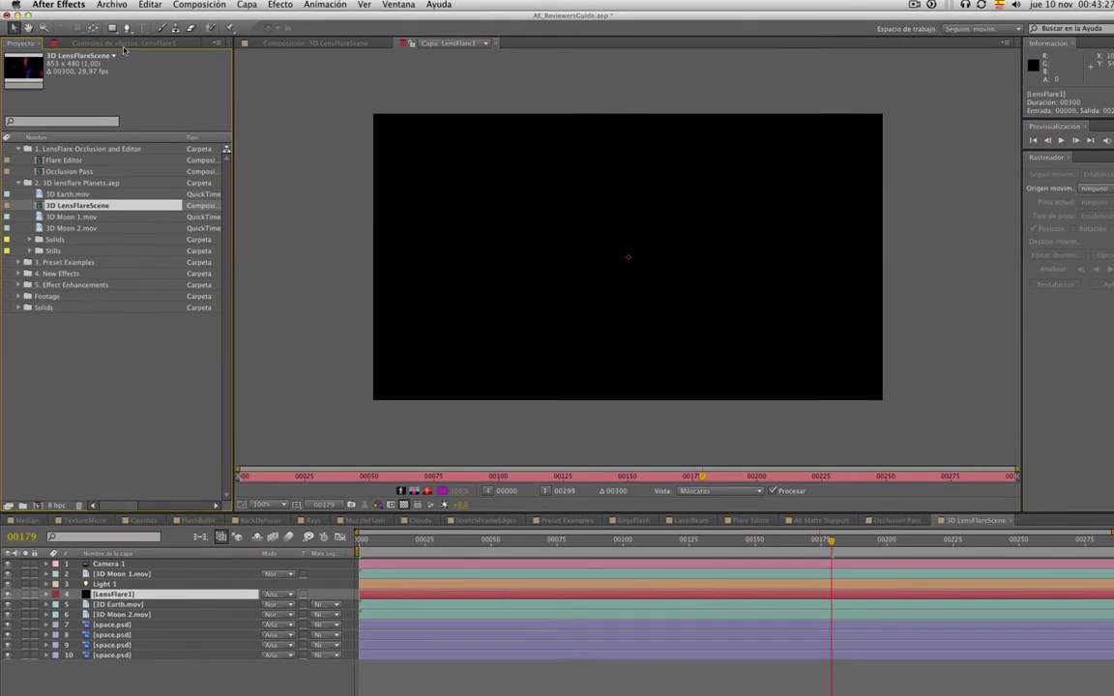
left_click(116, 43)
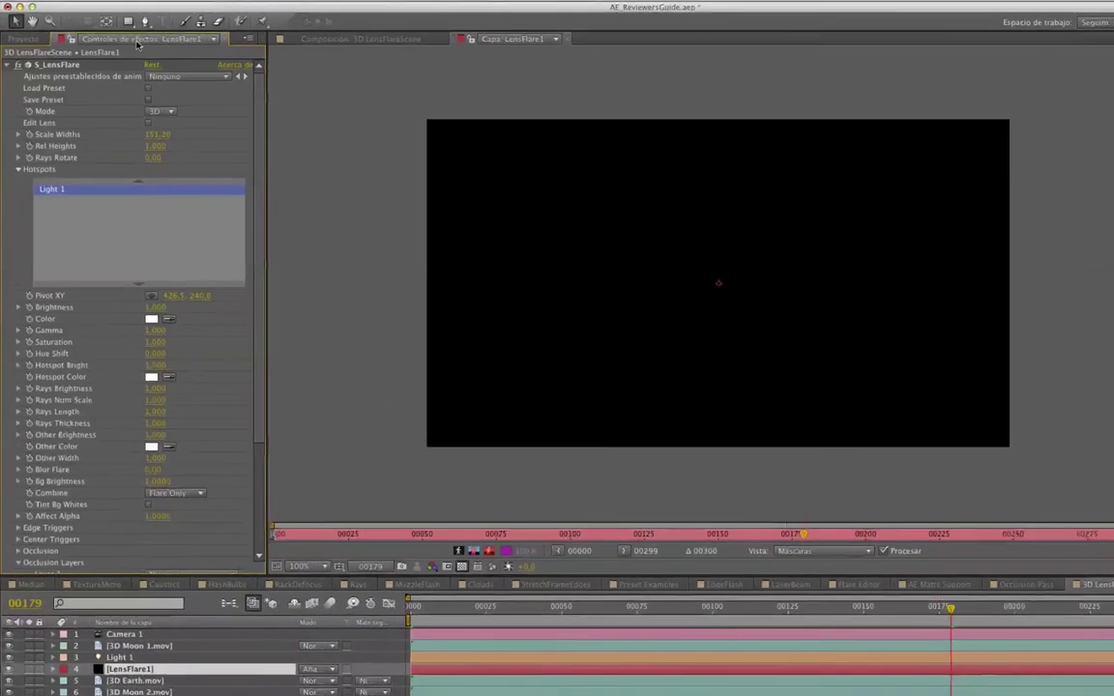
left_click(230, 127)
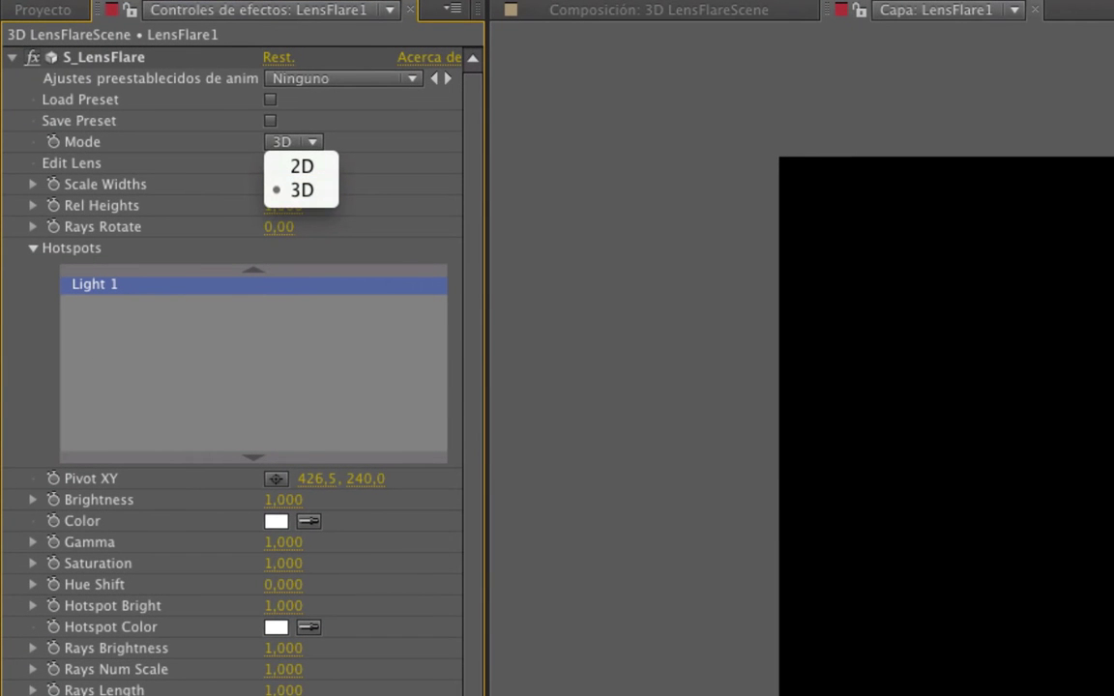
left_click(97, 348)
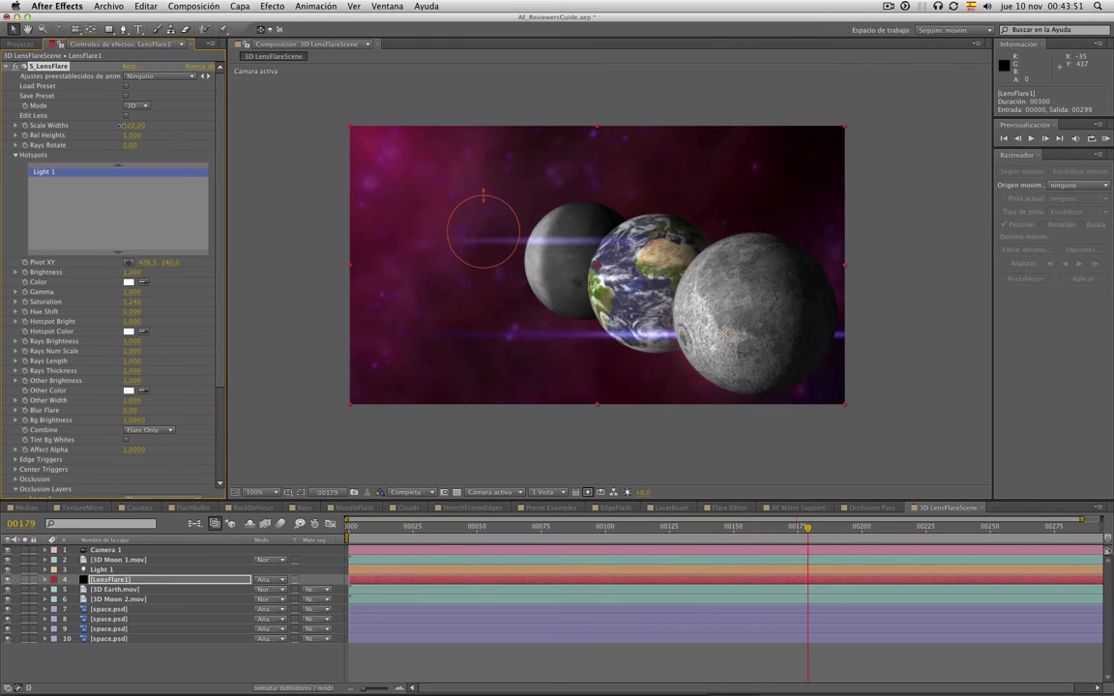
left_click_drag(127, 125, 194, 125)
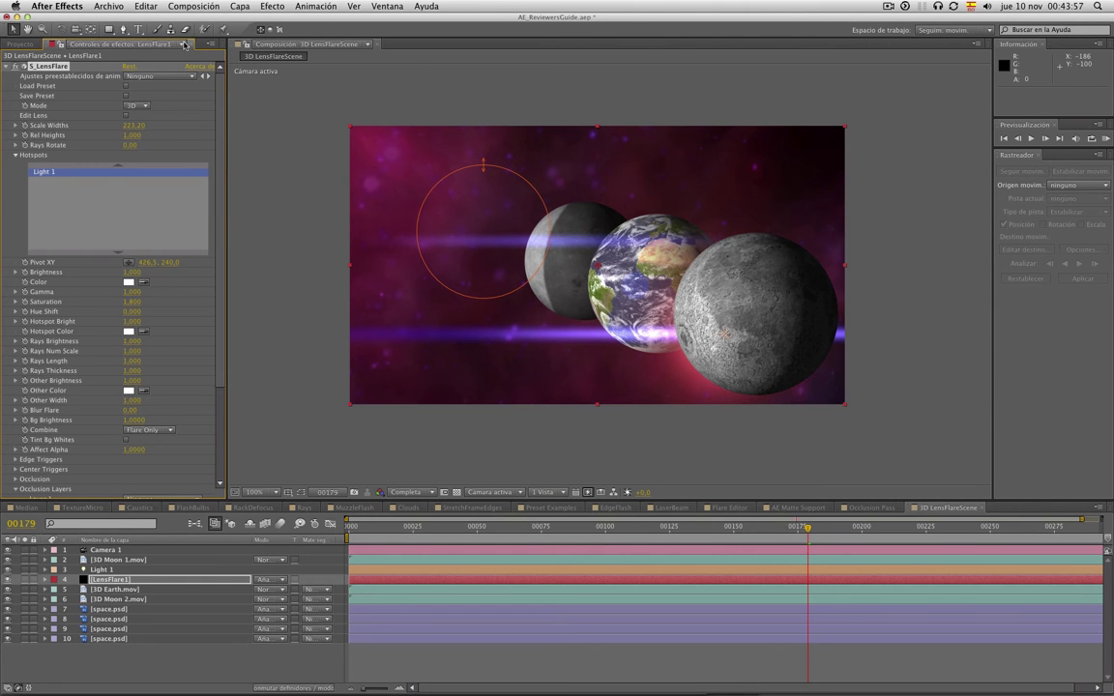
- Expand the Preset Examples folder and select its composition
left_click(184, 45)
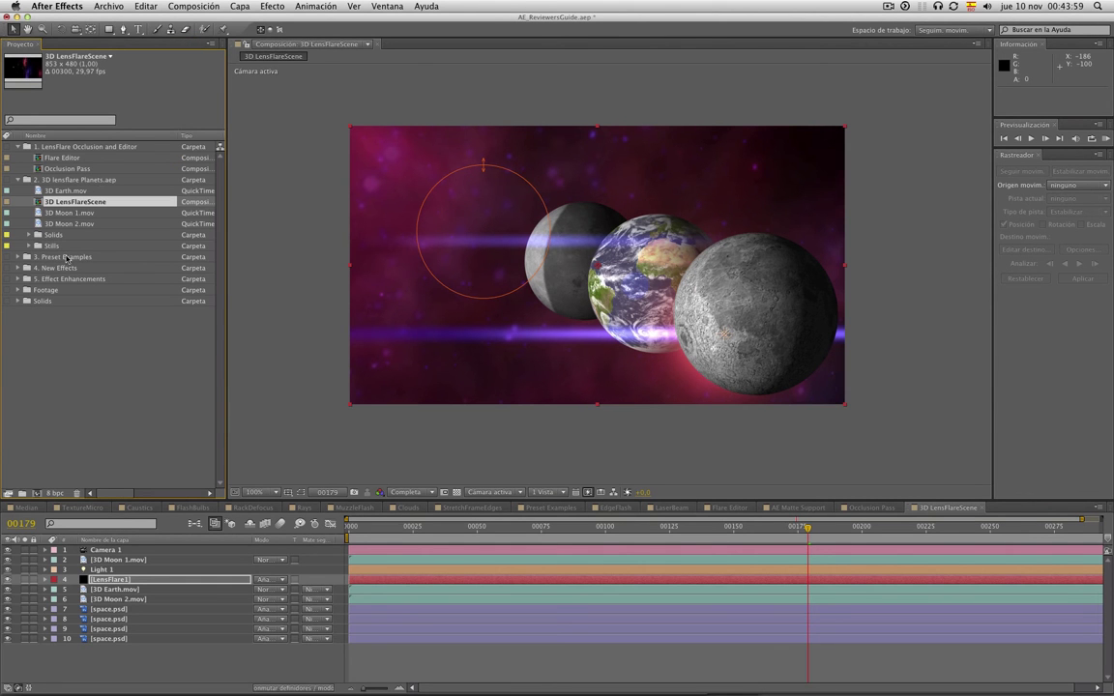
left_click(16, 258)
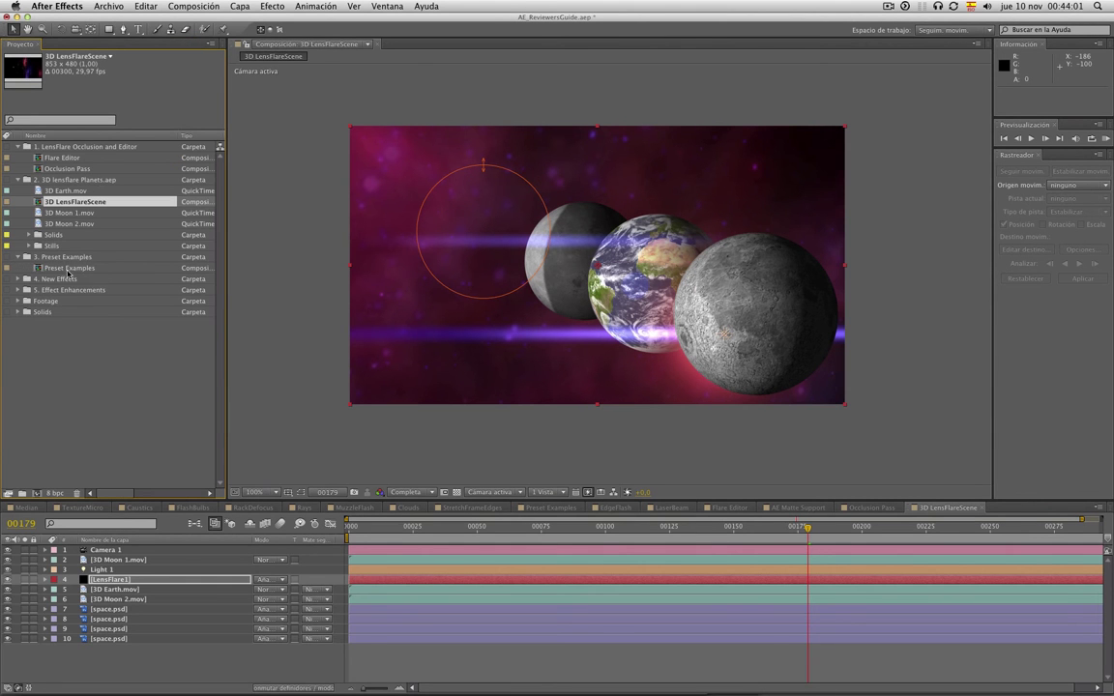
left_click(52, 269)
- Open the Caustics comp from 4. New Effects, scrub it, and open the S_Caustics presets
double_click(42, 271)
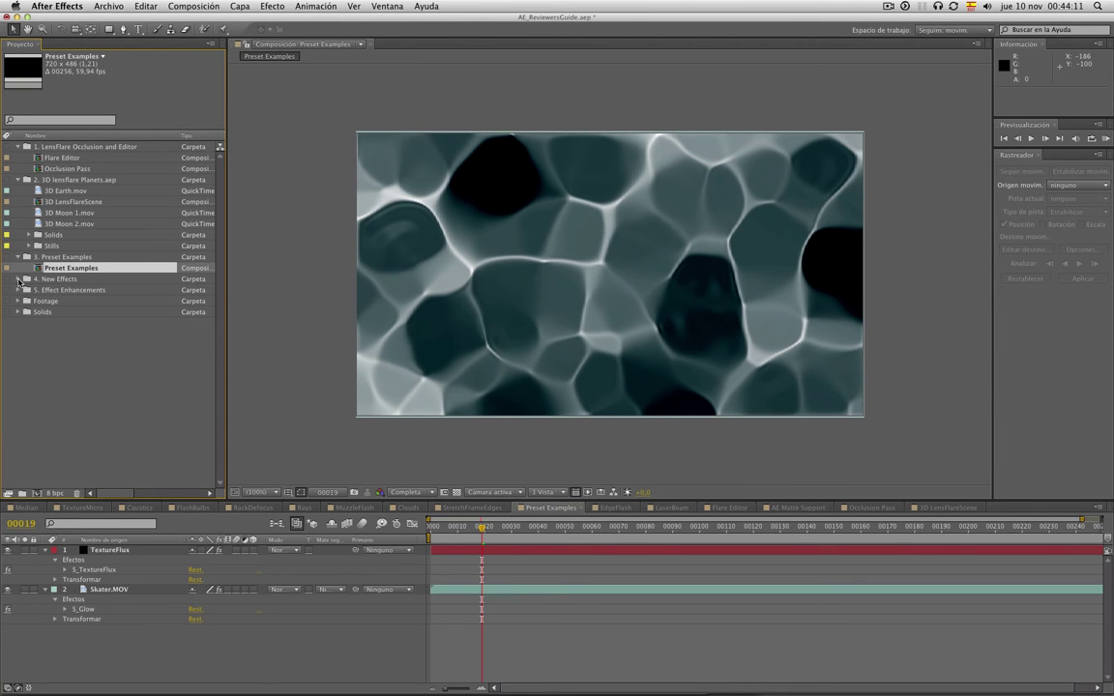
left_click(43, 280)
left_click(29, 280)
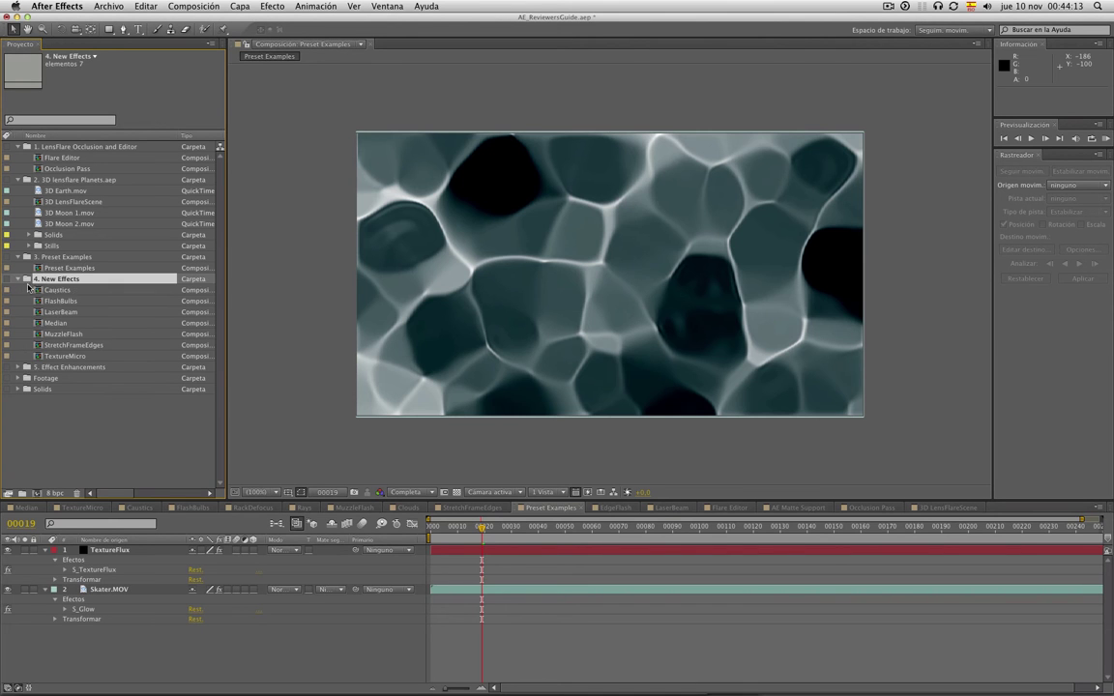
double_click(58, 290)
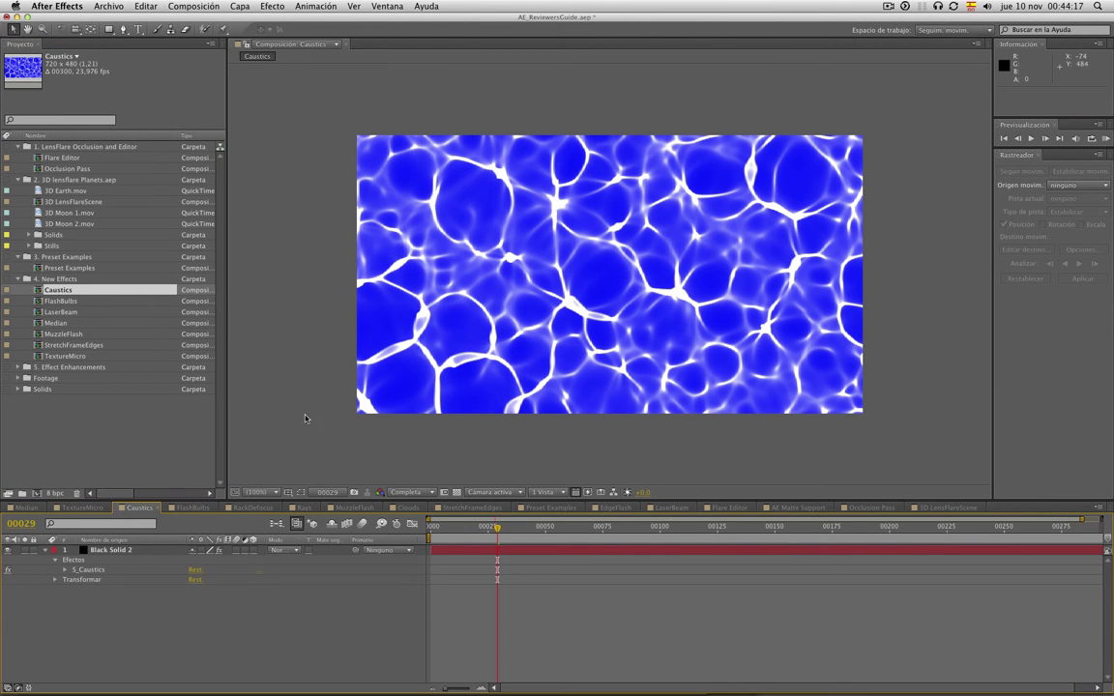
mouse_move(497, 528)
left_mouse_down()
mouse_move(783, 526)
mouse_move(437, 530)
left_mouse_up()
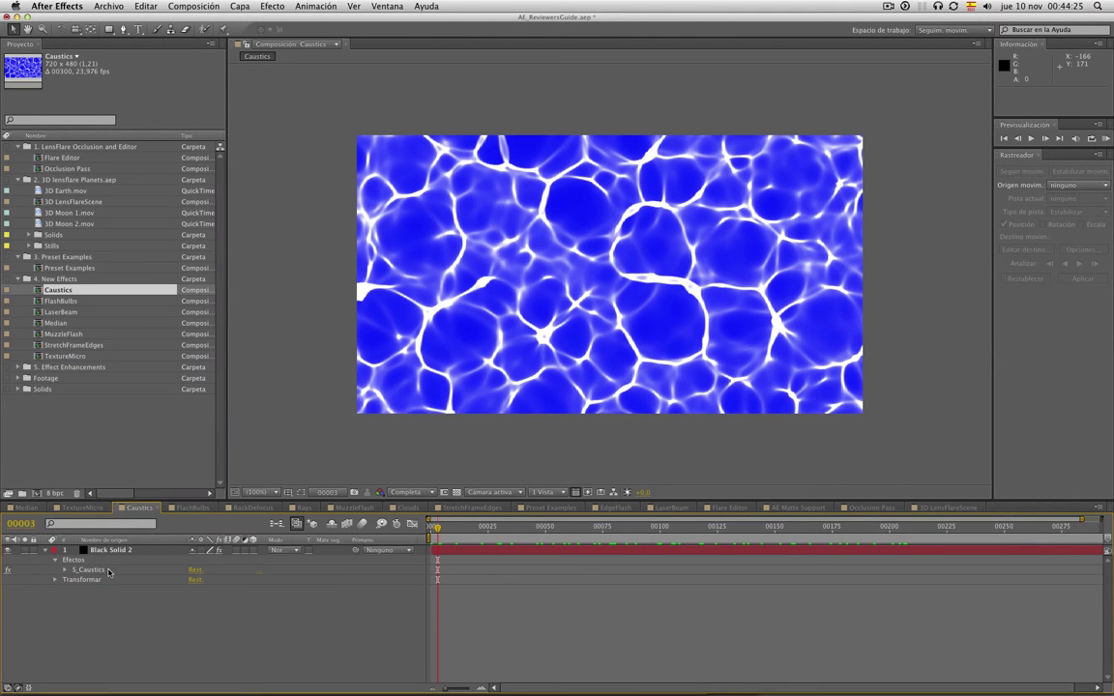
left_click(94, 570)
double_click(87, 572)
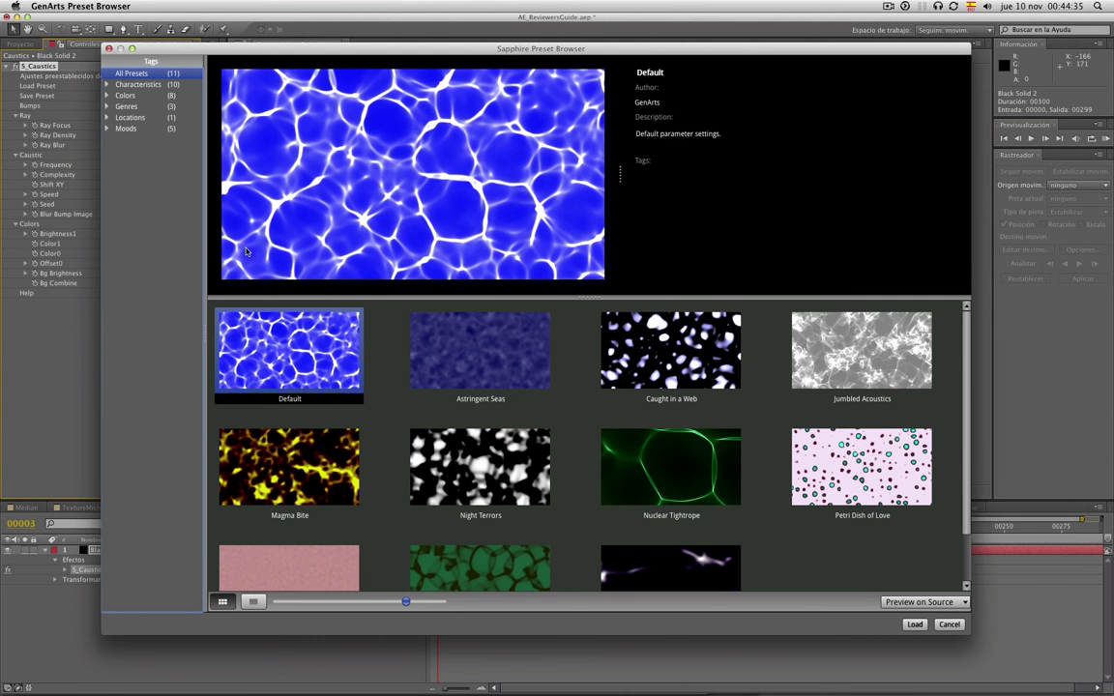
- Preview Night Terrors, Nuclear Tightrope, The Incredible DNA and Default, then select Skin Rash
left_click(477, 442)
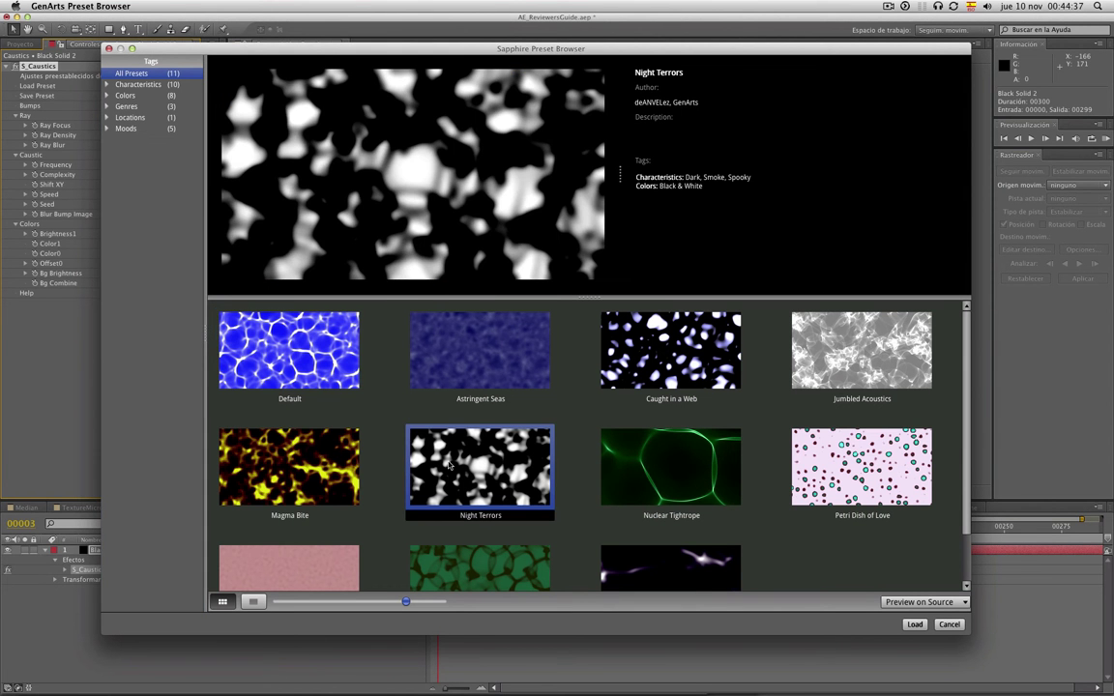
left_click(652, 389)
scroll(593, 483, "down", 2)
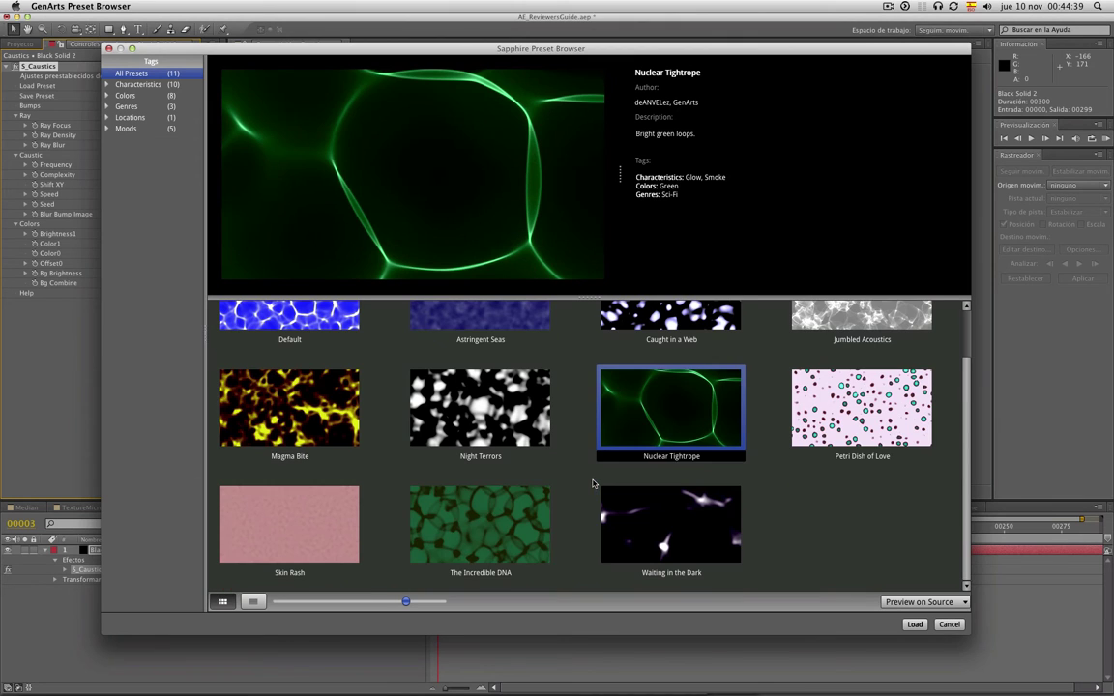
left_click(492, 521)
left_click(293, 532)
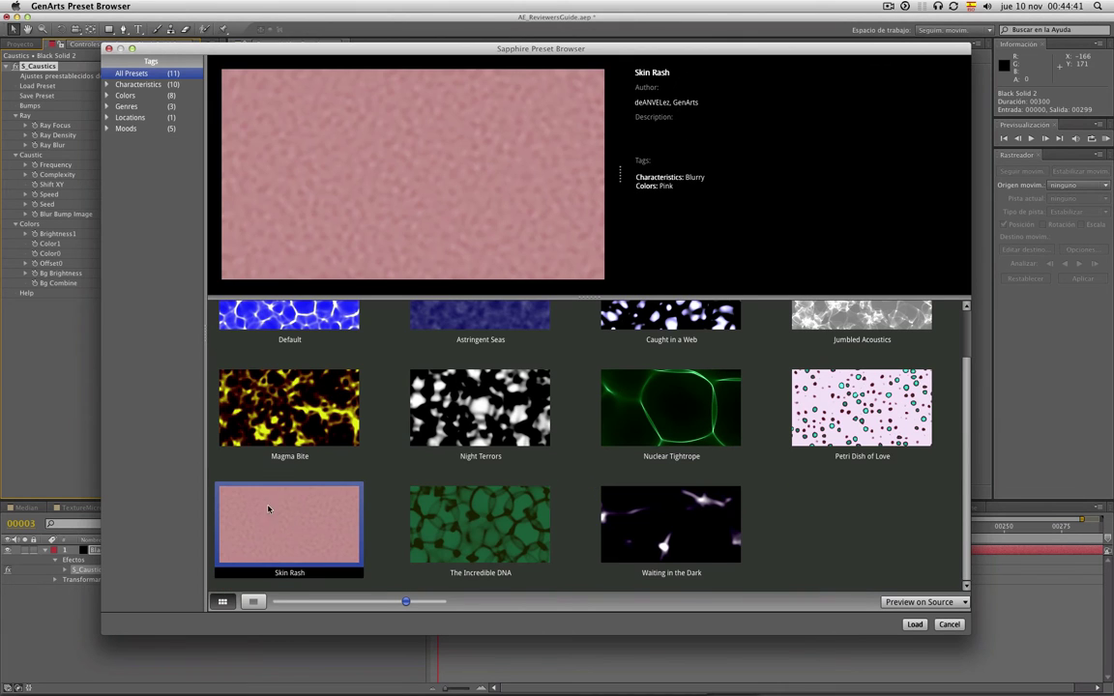
scroll(276, 542, "up", 2)
left_click(262, 346)
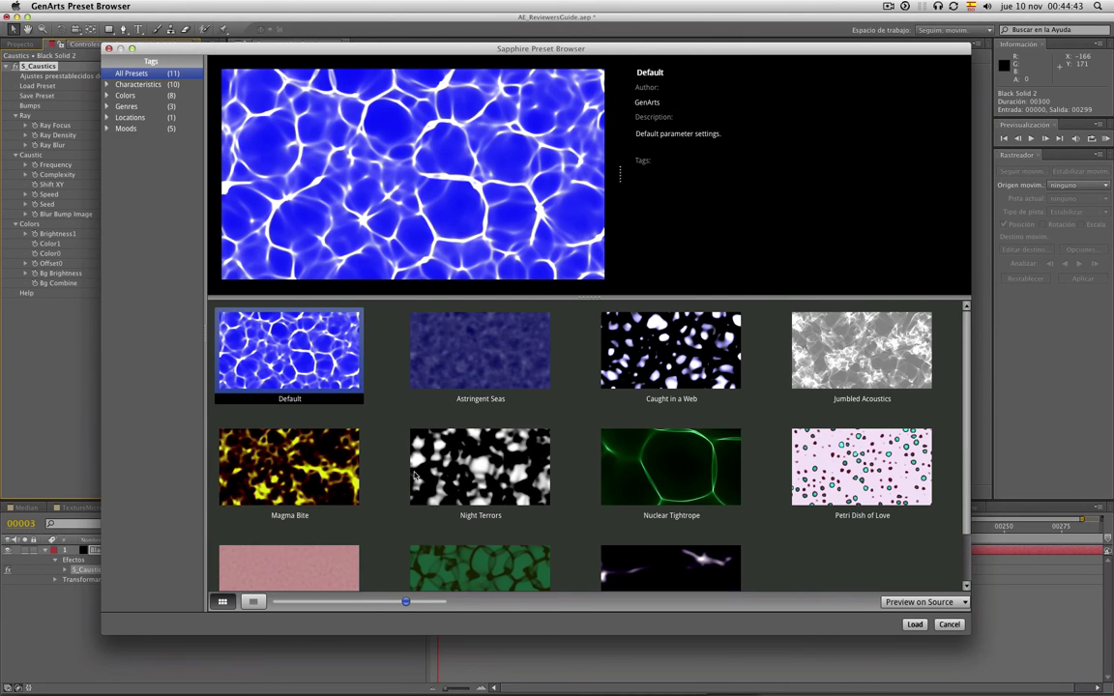
scroll(296, 542, "down", 2)
left_click(312, 524)
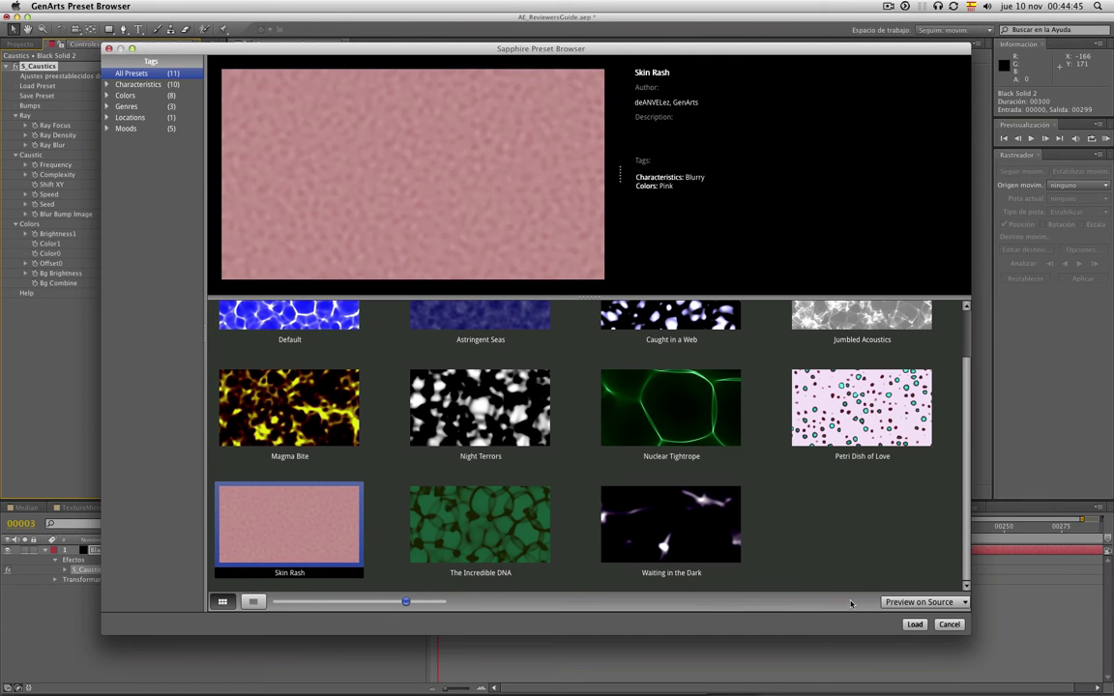
- Load the Skin Rash preset and play a preview of the pink caustics
left_click(915, 624)
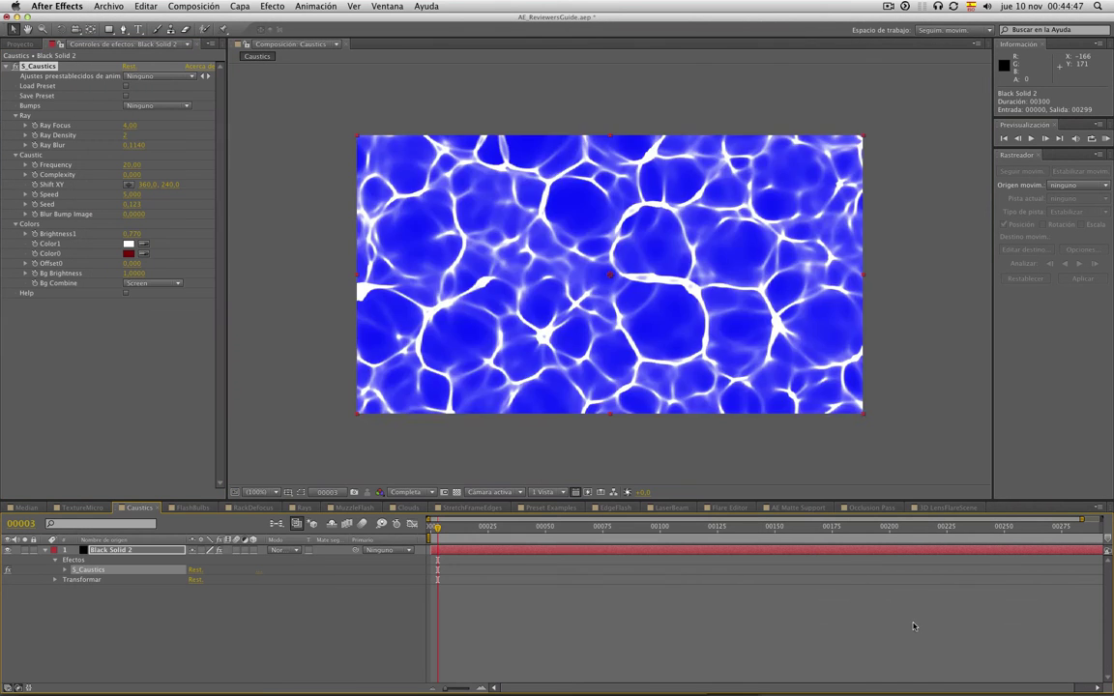
left_click_drag(437, 531, 458, 536)
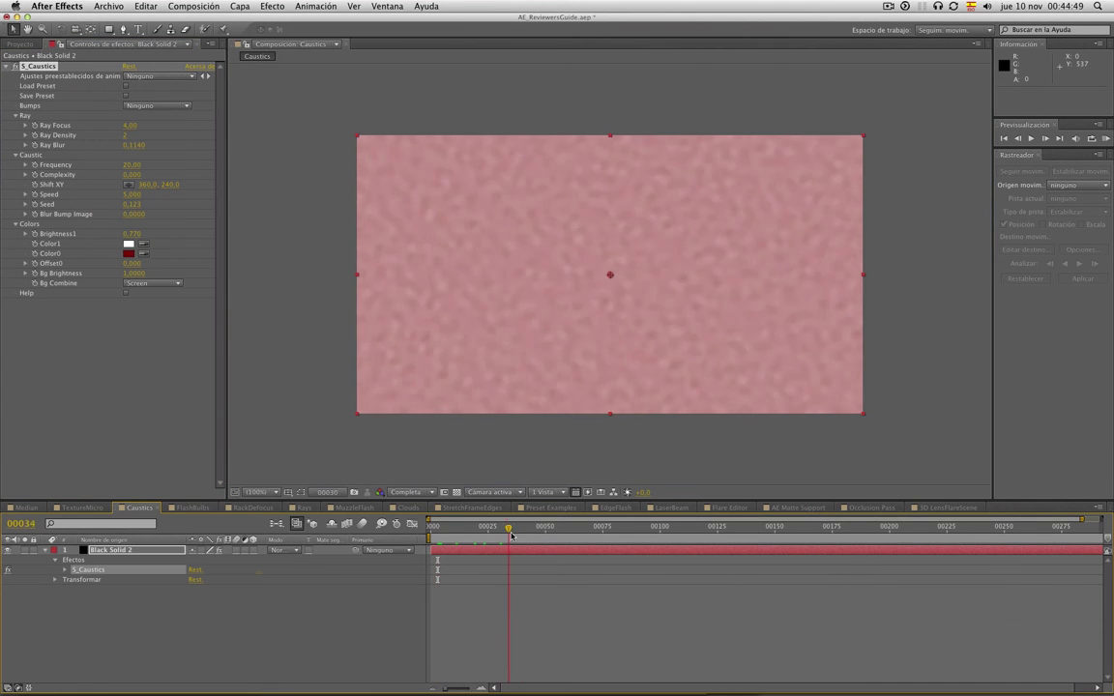
key("space")
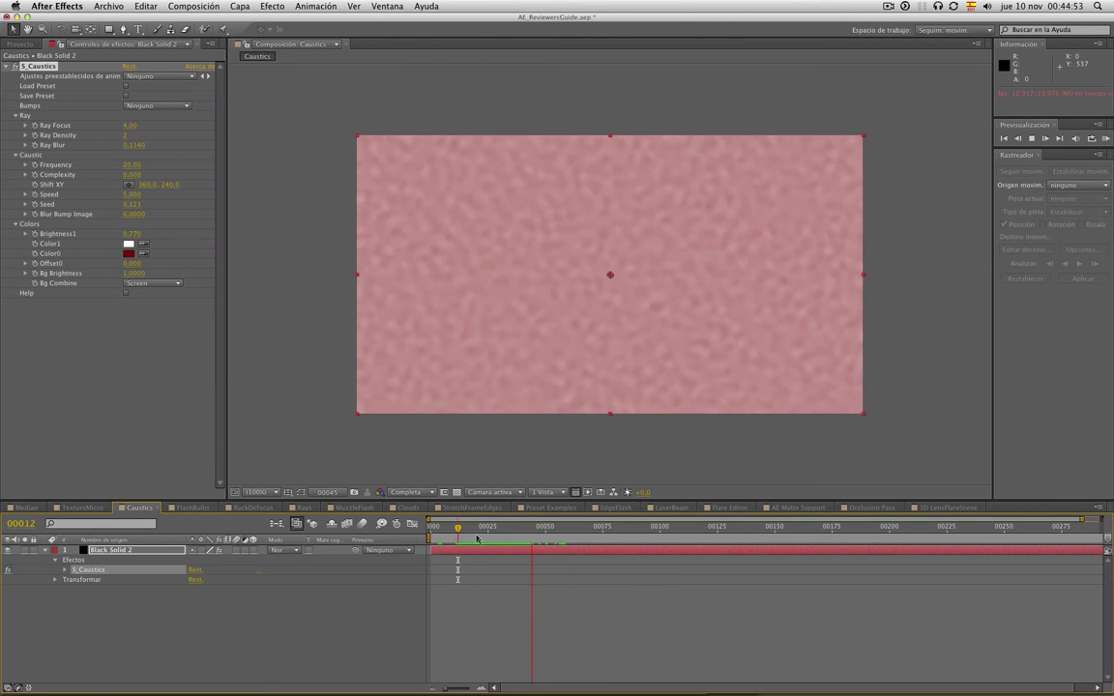
key("space")
- Set Ray Focus 3.90, Ray Density 3 and Ray Blur 0.0260, then close Effect Controls
mouse_move(128, 125)
left_mouse_down()
mouse_move(116, 126)
mouse_move(168, 125)
left_mouse_up()
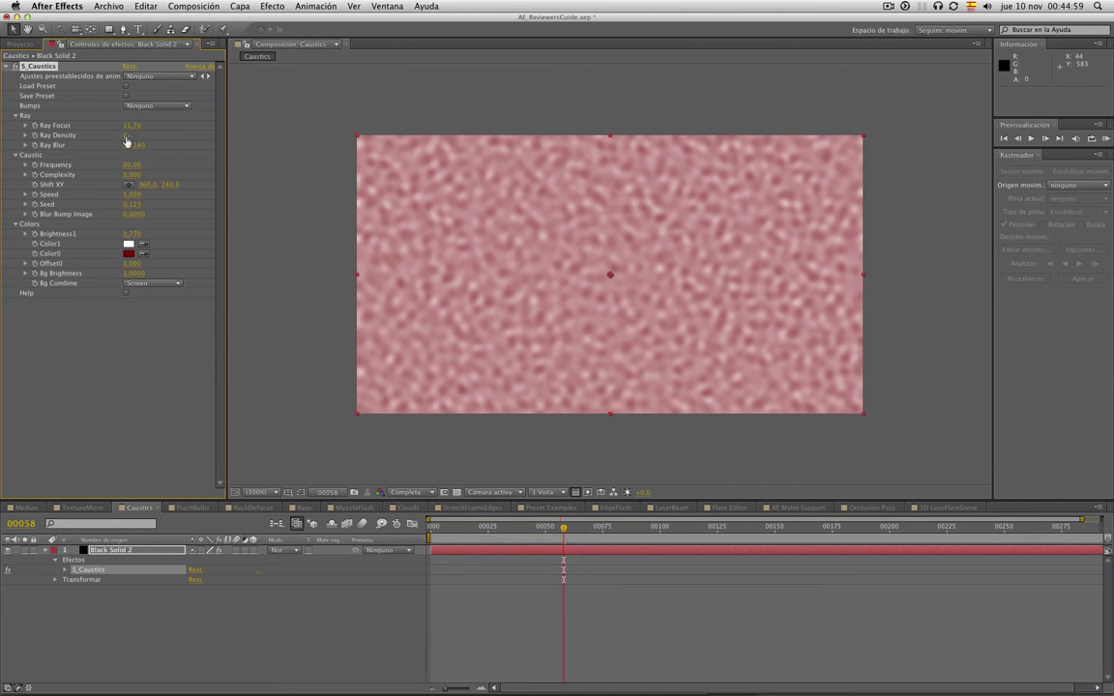
mouse_move(138, 136)
left_mouse_down()
mouse_move(156, 136)
mouse_move(108, 147)
left_mouse_up()
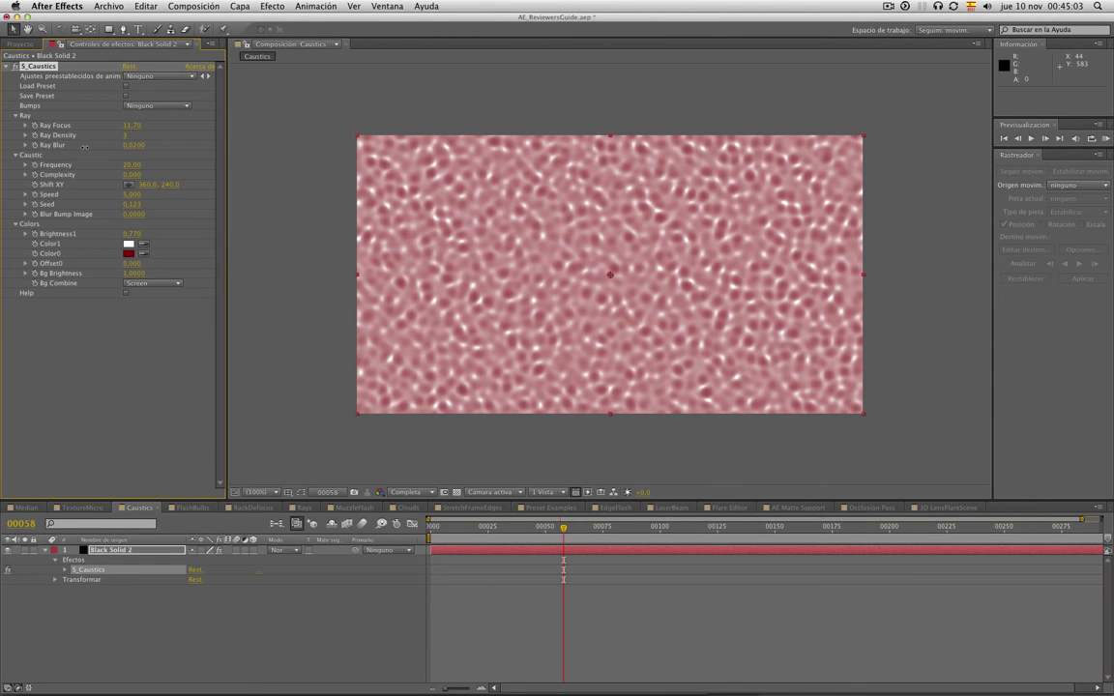
left_click_drag(25, 144, 58, 144)
left_click_drag(567, 532, 596, 527)
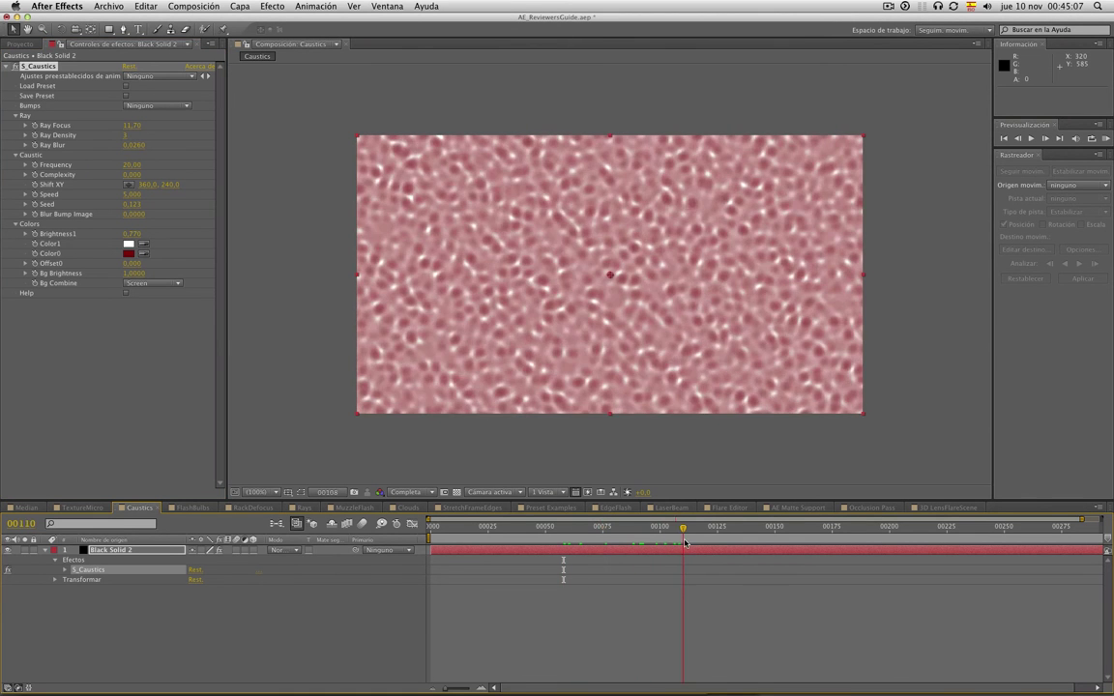
left_click(178, 44)
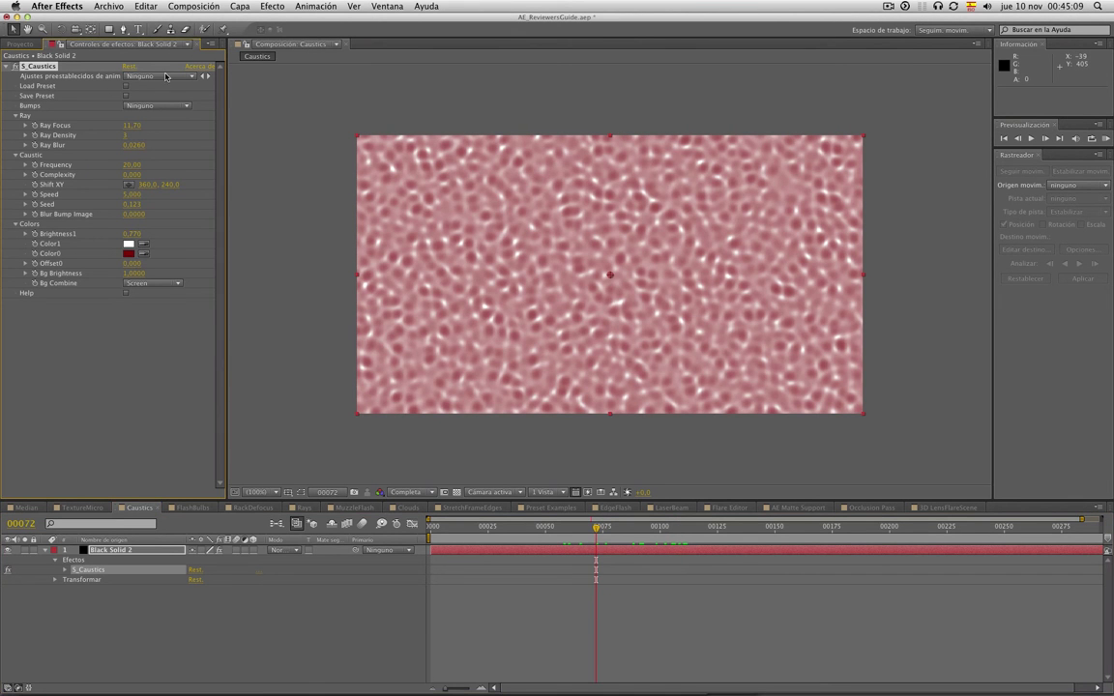
left_click(199, 45)
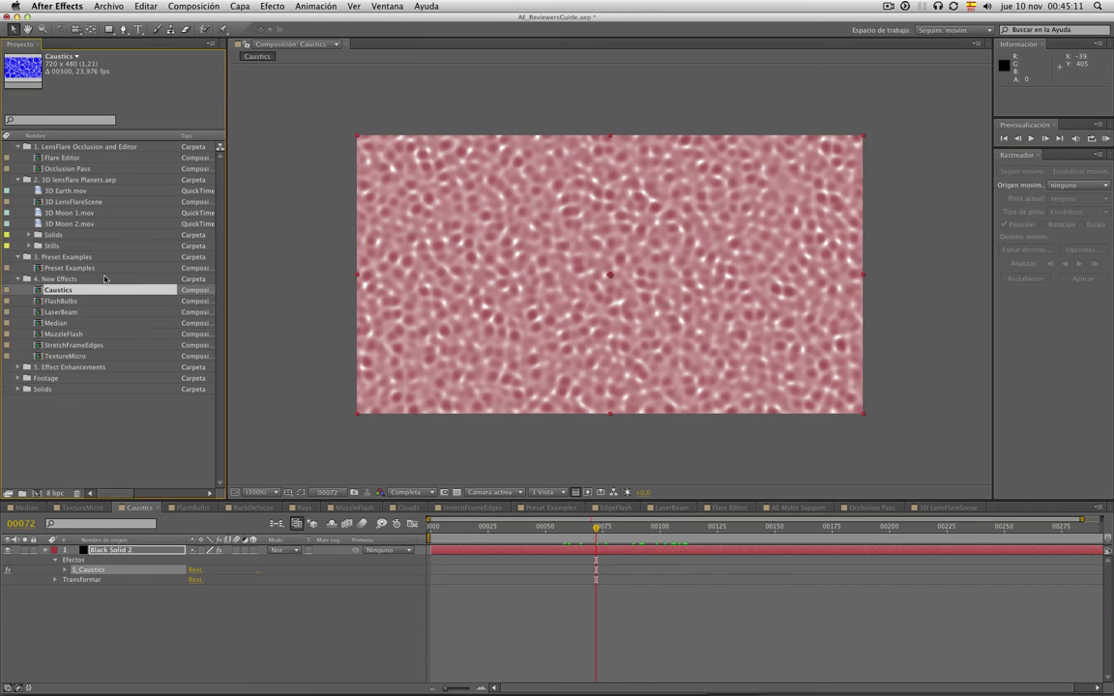
- Preview the FlashBulbs comp, then open LaserBeam and its S_LaserBeam effect settings
double_click(61, 303)
key("KP_0")
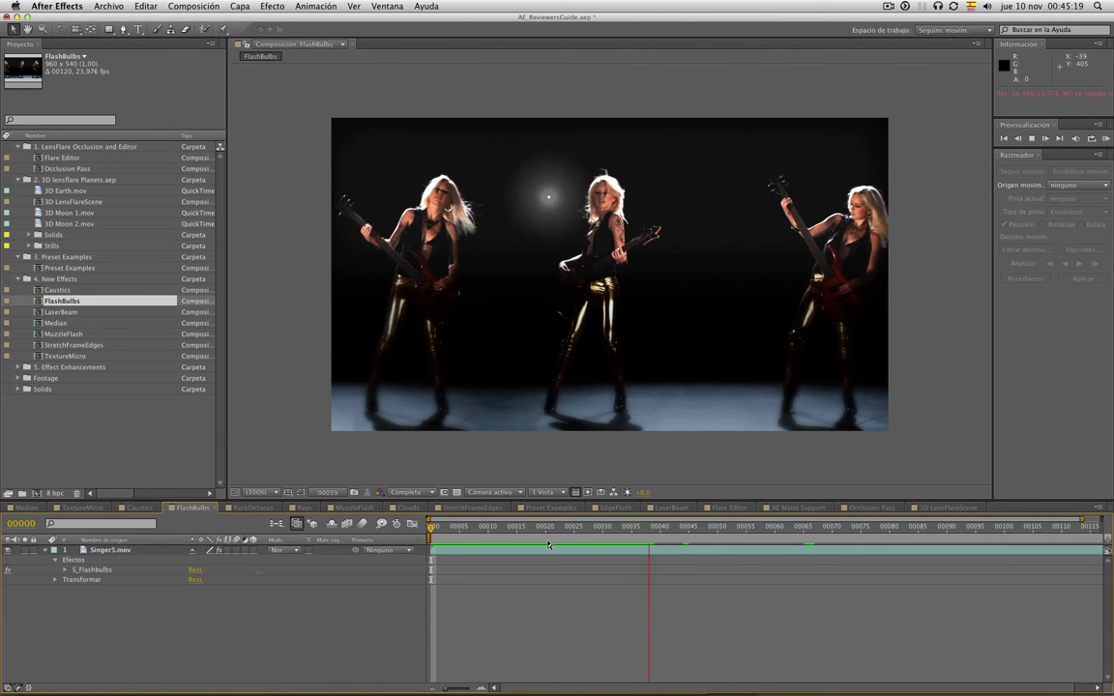
double_click(89, 315)
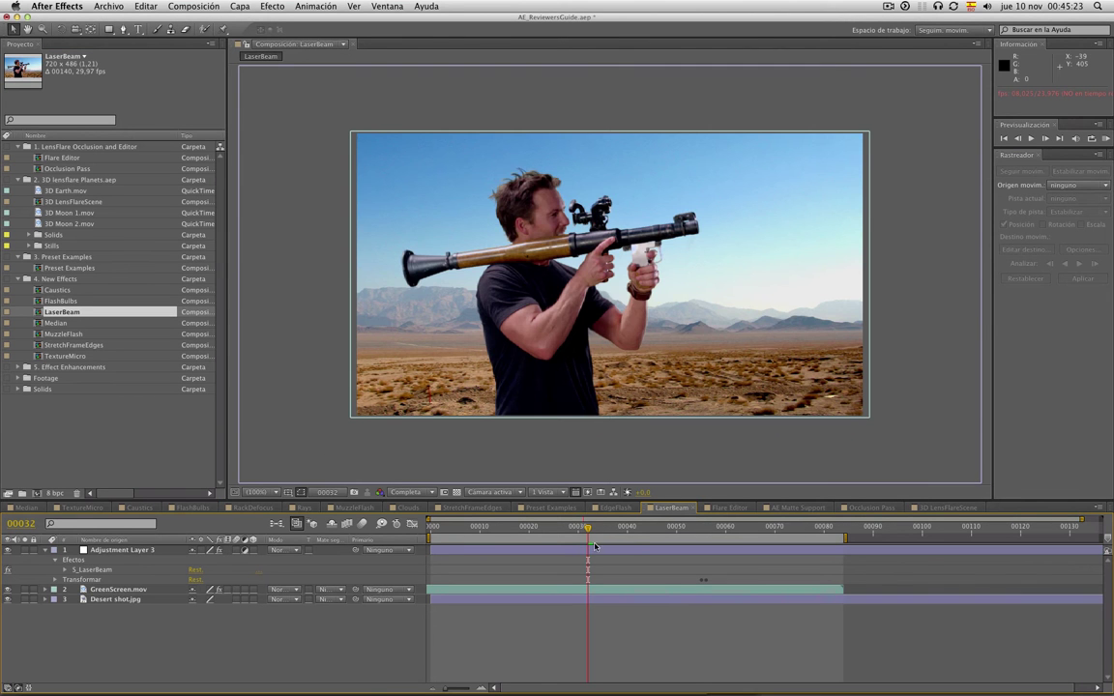
mouse_move(588, 530)
left_mouse_down()
mouse_move(849, 531)
mouse_move(674, 538)
mouse_move(731, 532)
left_mouse_up()
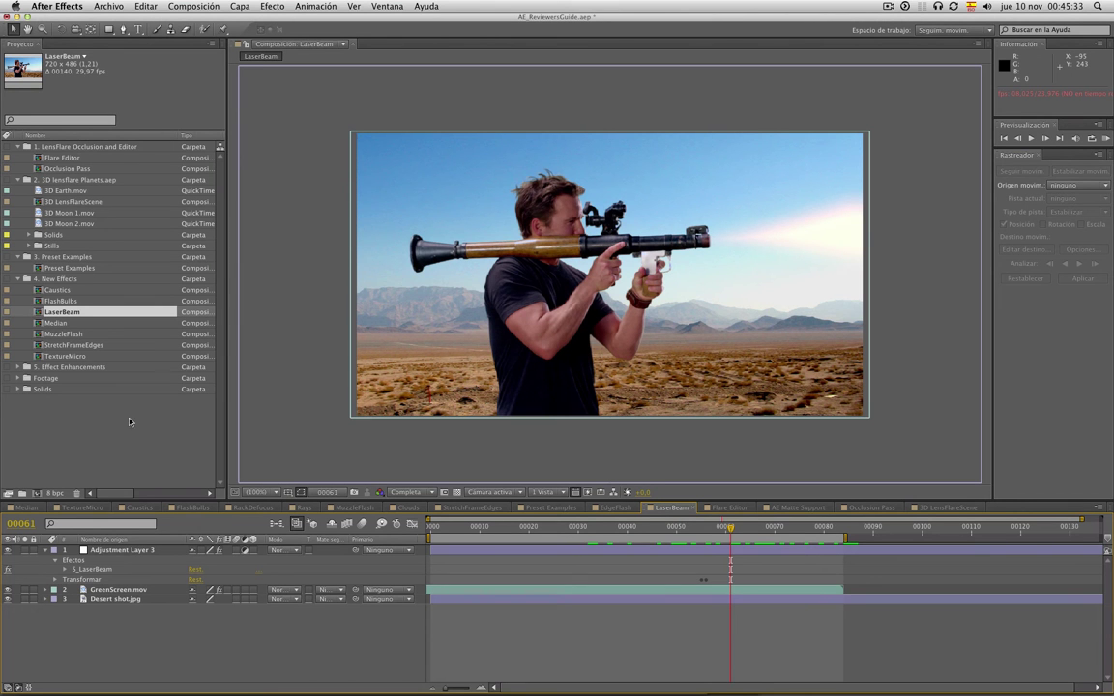
left_click(92, 570)
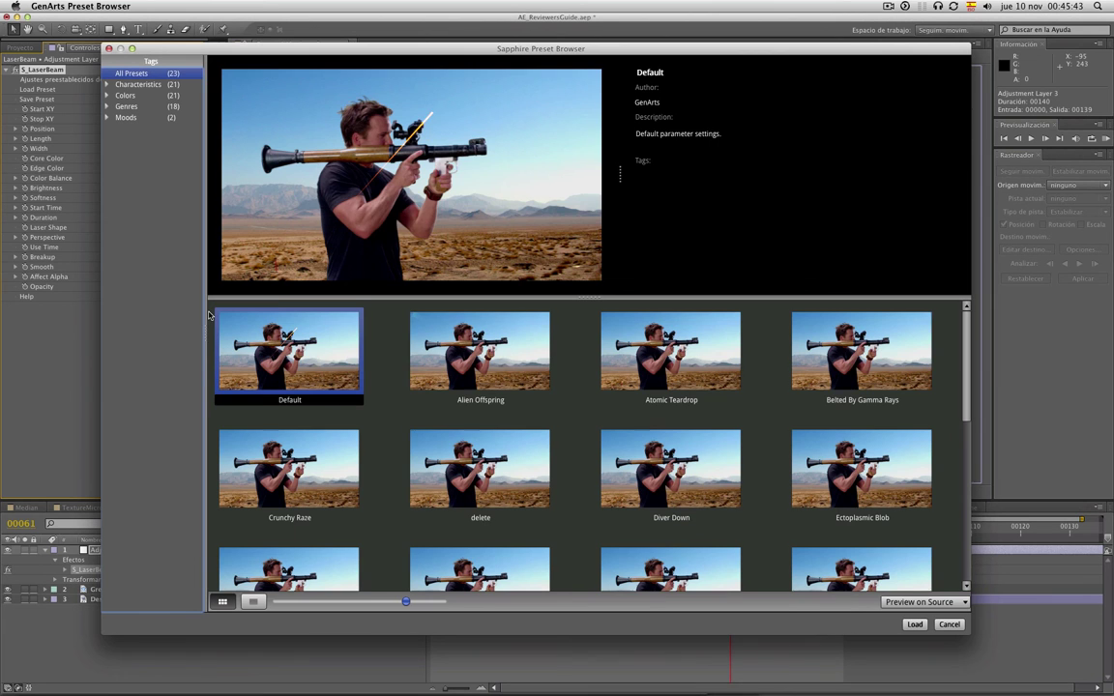
- Browse LaserBeam presets from Alien Offspring onward and load Diver Down
left_click(507, 340)
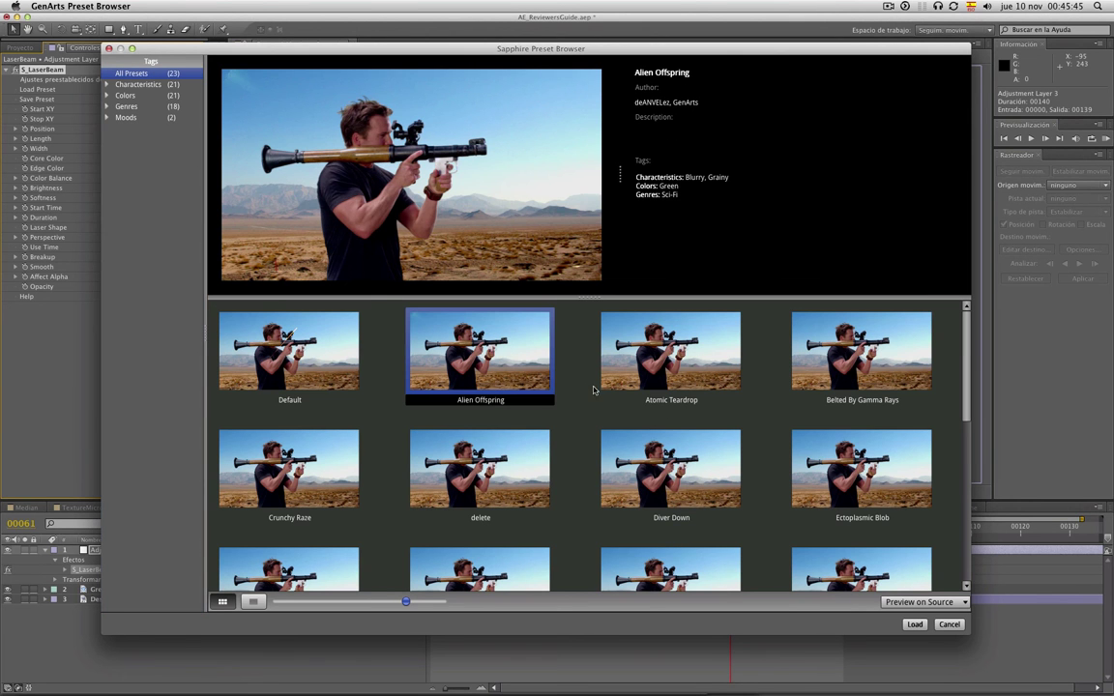
left_click(675, 365)
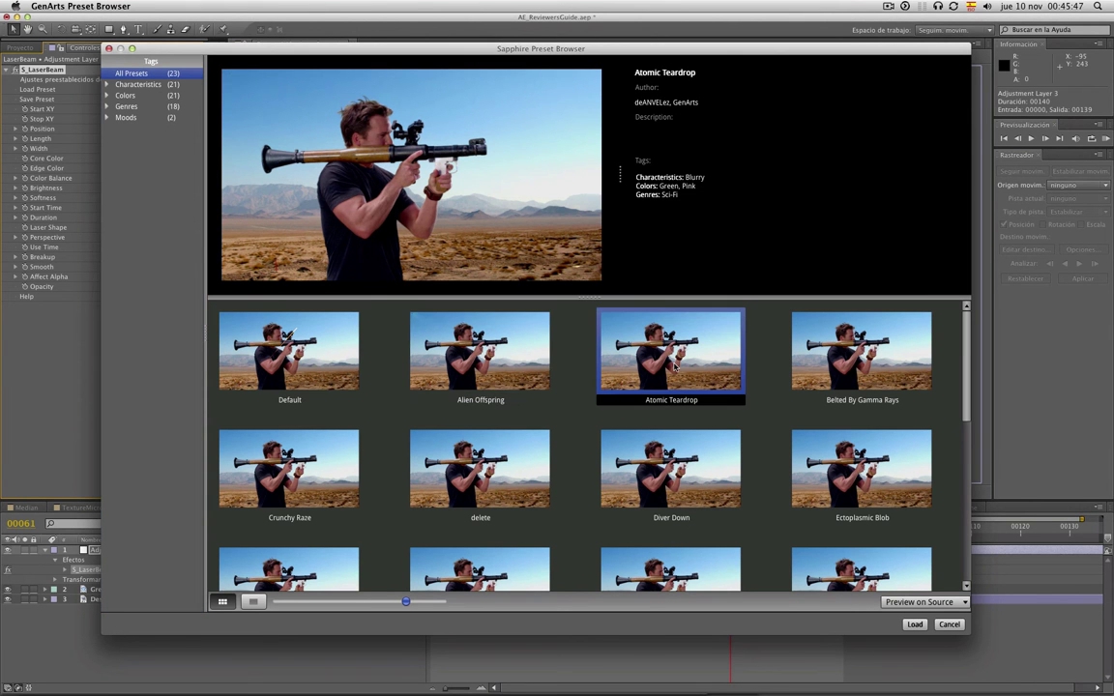
left_click(840, 359)
left_click(896, 474)
left_click(708, 459)
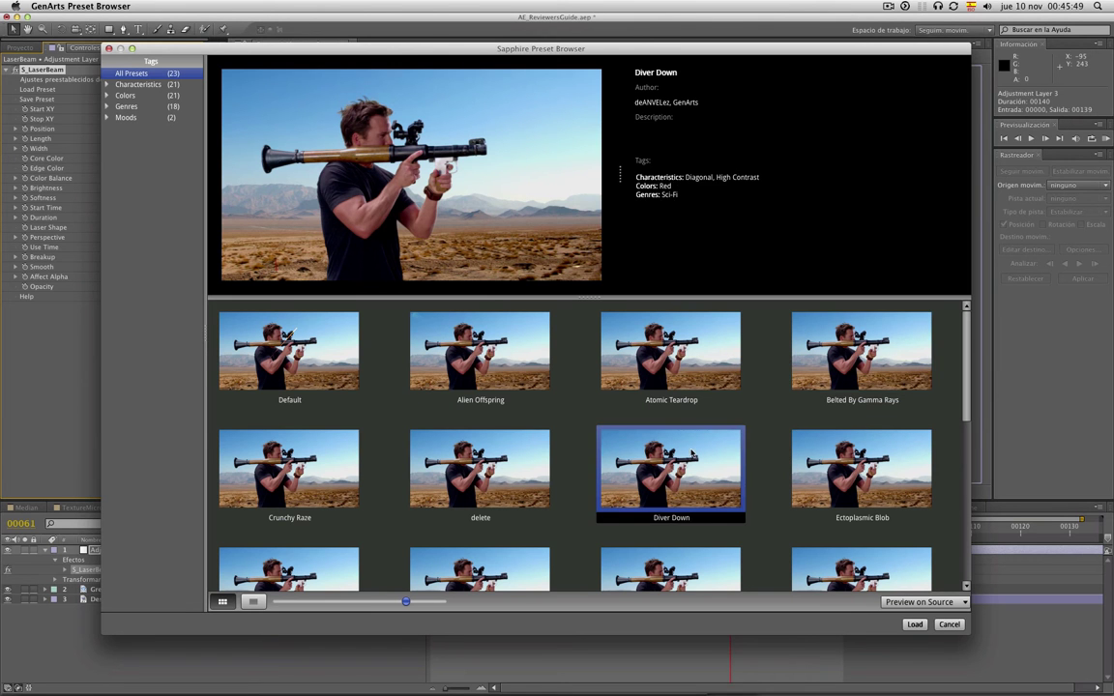
left_click(502, 442)
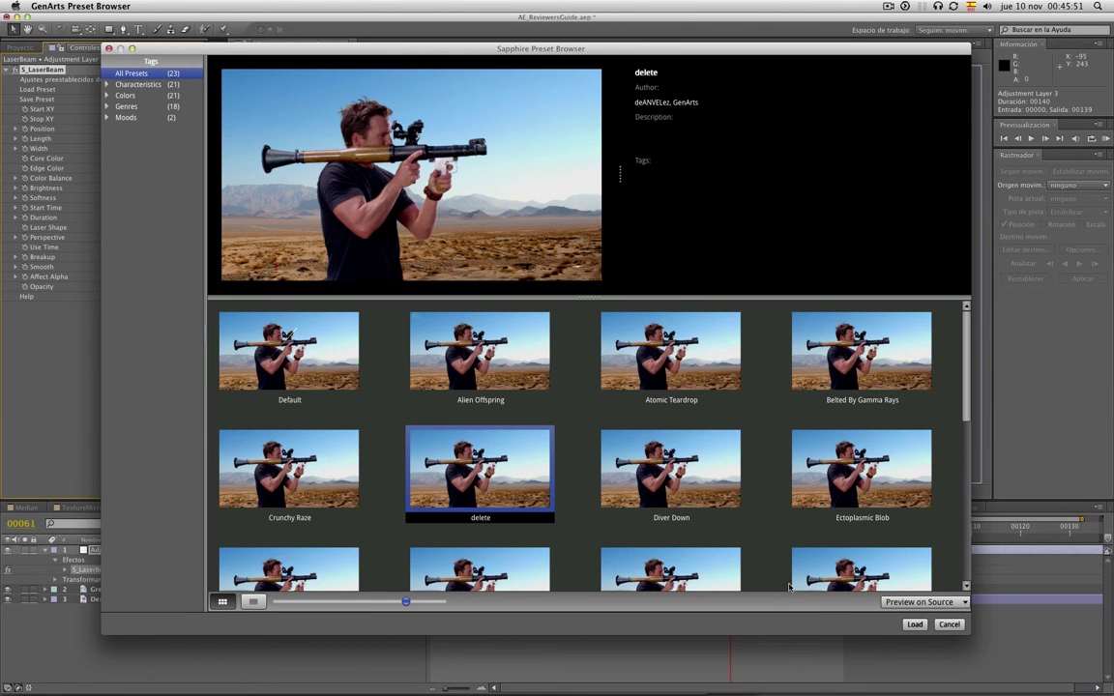
left_click(660, 488)
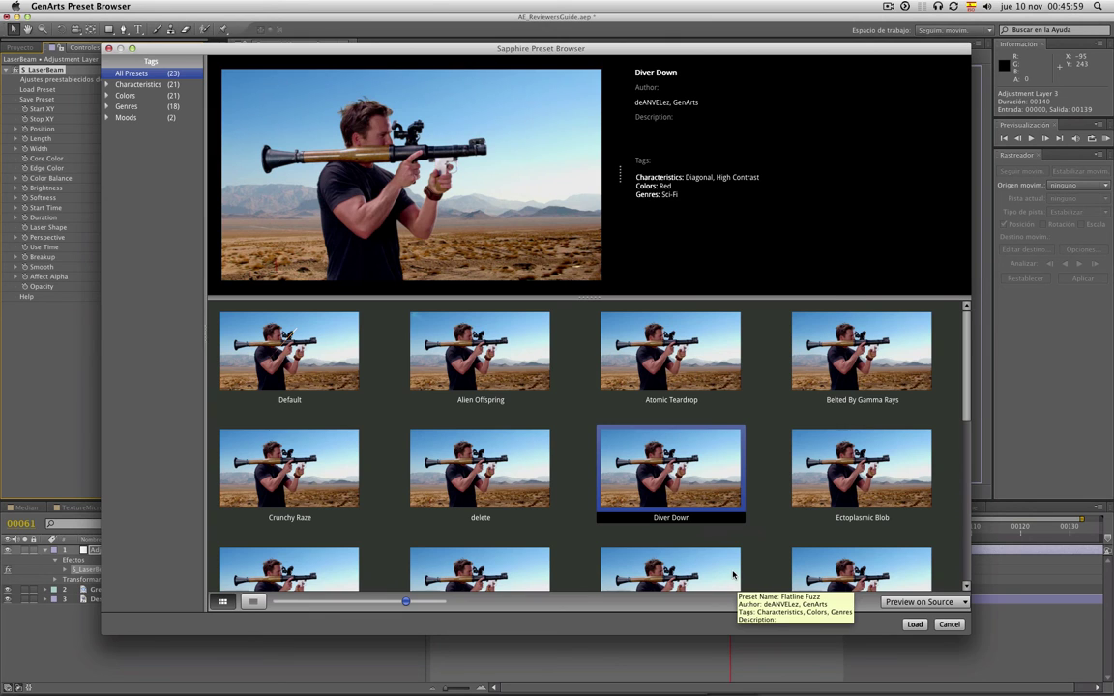
left_click(915, 624)
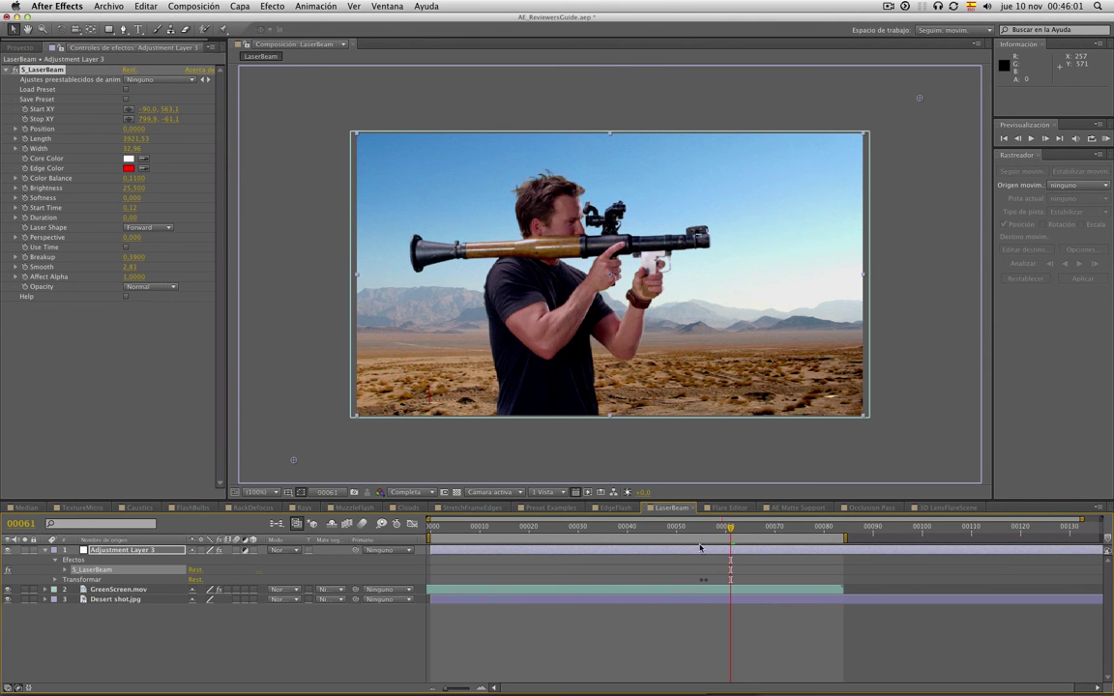
- Move the laser beam's start point into the sky and its stop point right of the barrel
left_click_drag(736, 528, 625, 544)
mouse_move(556, 543)
left_mouse_down()
mouse_move(799, 544)
mouse_move(606, 550)
mouse_move(721, 556)
left_mouse_up()
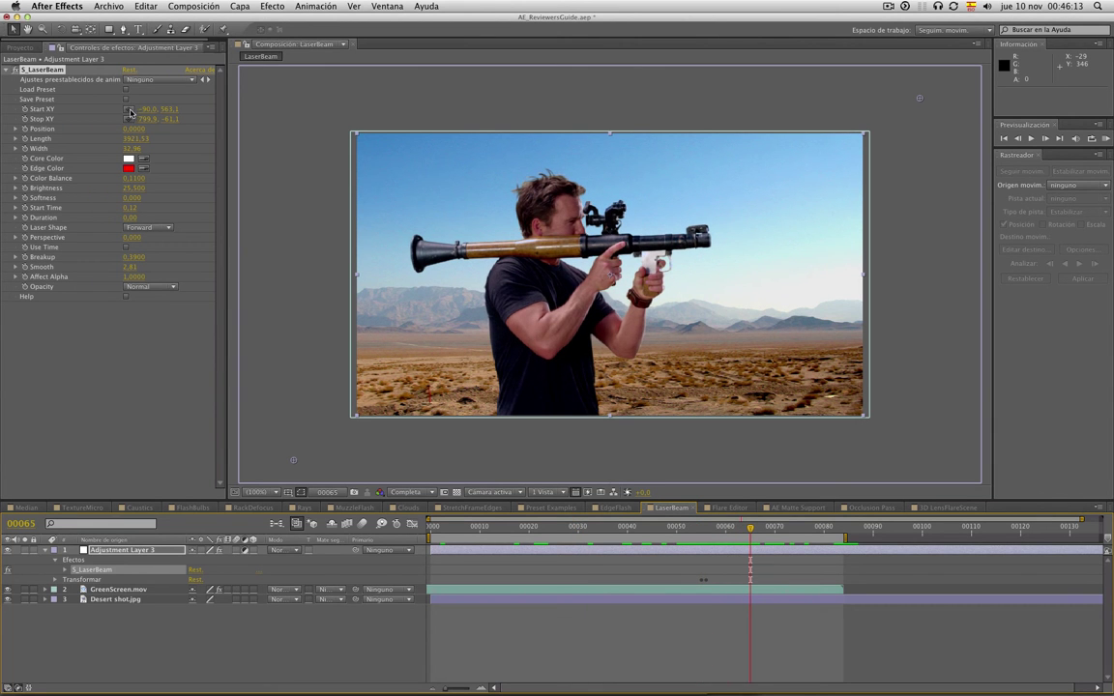
mouse_move(293, 461)
left_mouse_down()
mouse_move(722, 230)
mouse_move(715, 242)
left_mouse_up()
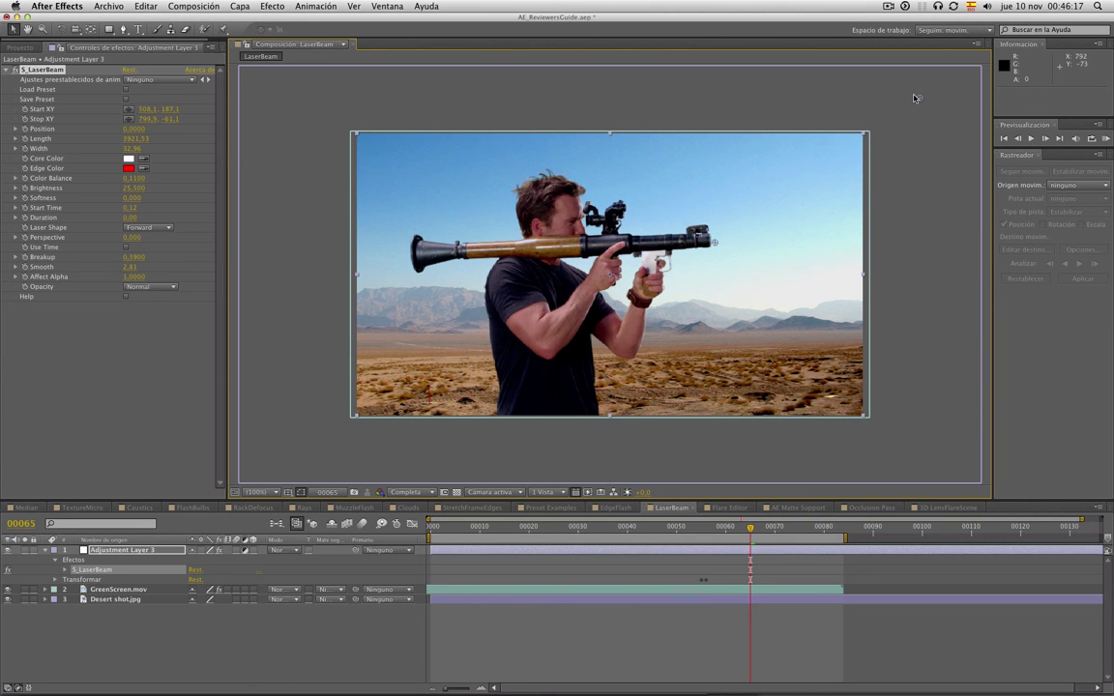
left_click_drag(920, 100, 810, 248)
mouse_move(757, 530)
left_mouse_down()
mouse_move(775, 530)
mouse_move(490, 545)
left_mouse_up()
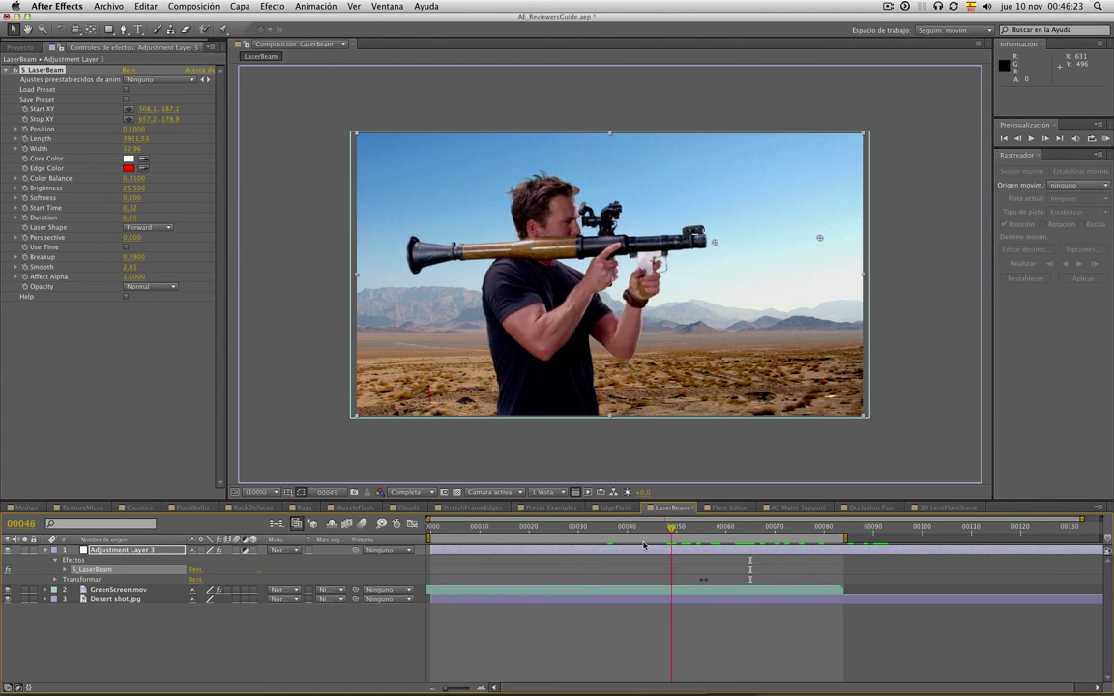
left_click_drag(489, 545, 651, 545)
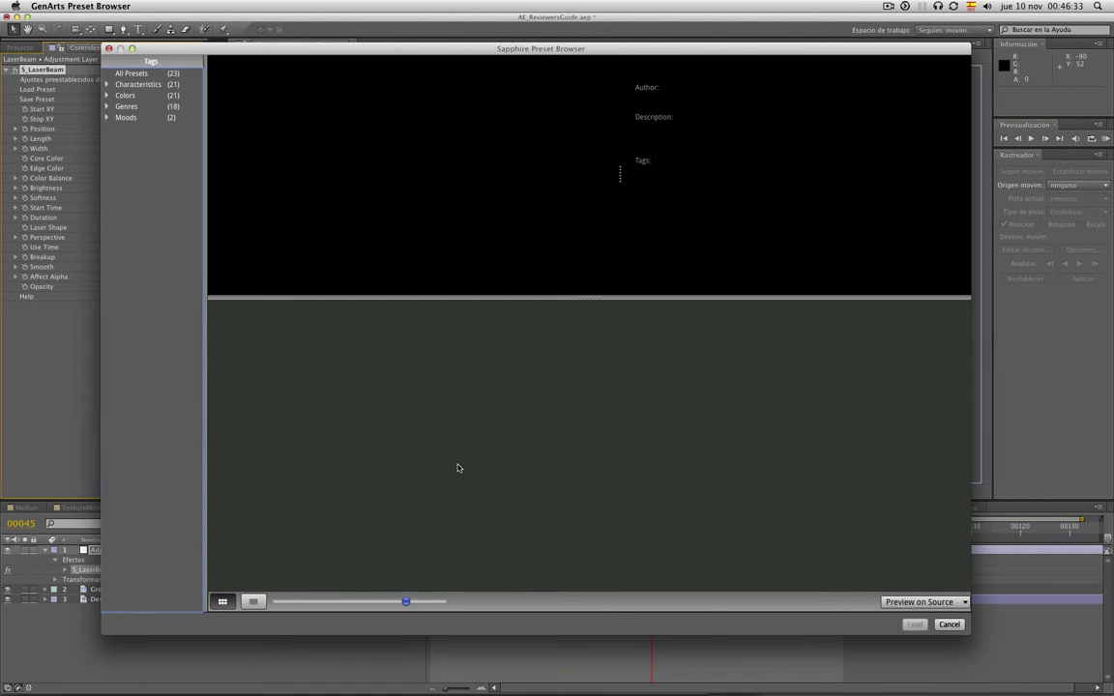
- Load the Halley's Comet preset on S_LaserBeam for an orange core beam
scroll(459, 469, "down", 3)
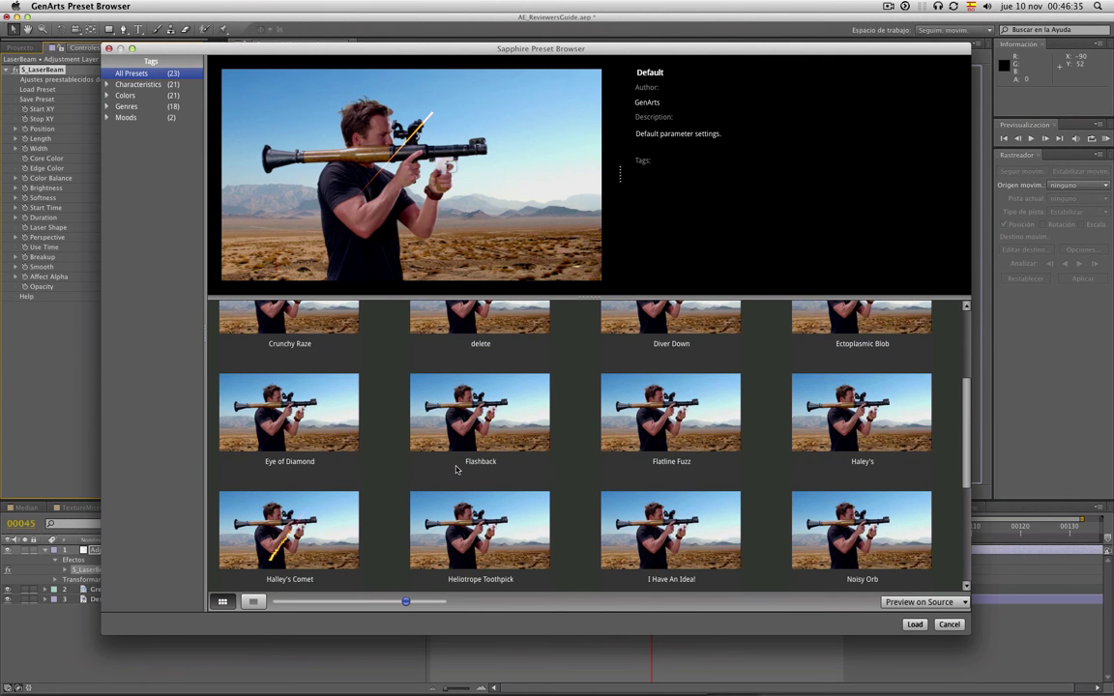
scroll(456, 469, "down", 2)
left_click(299, 425)
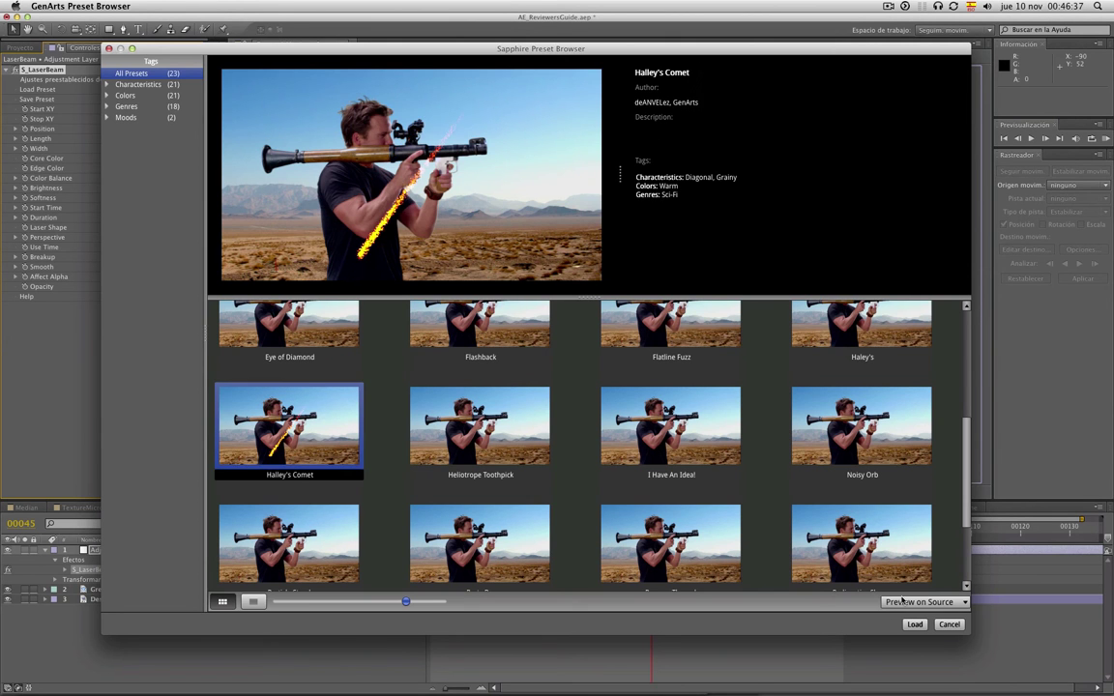
key("Return")
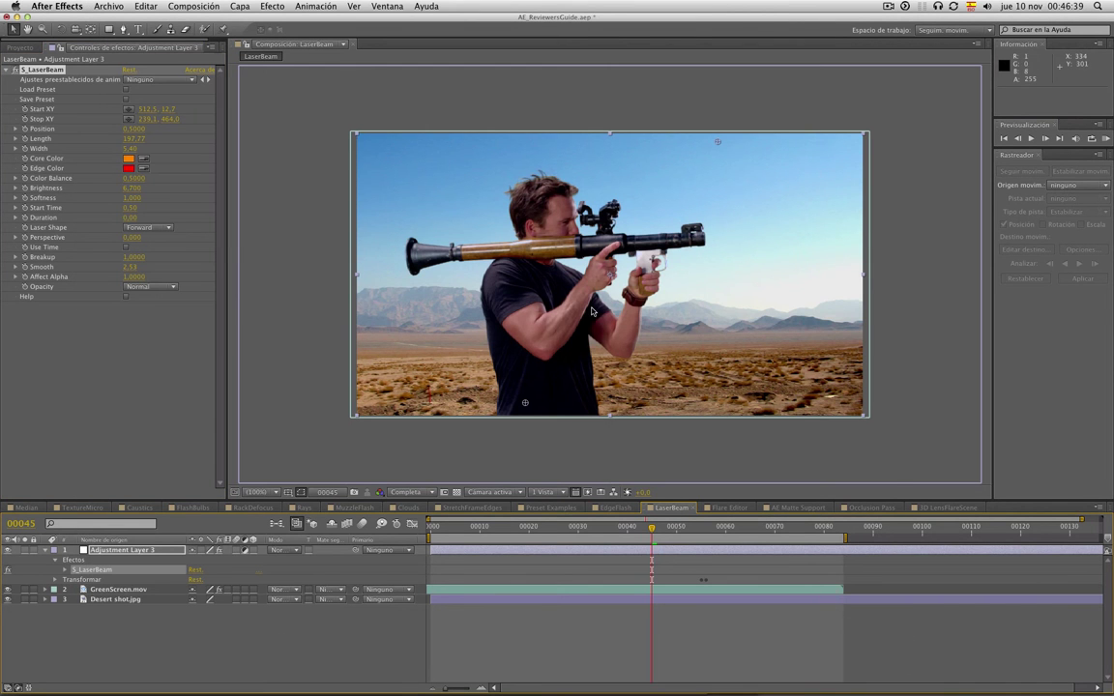
- Move the beam's stop point to the rifle muzzle and its start point into the right sky
left_click_drag(526, 402, 713, 245)
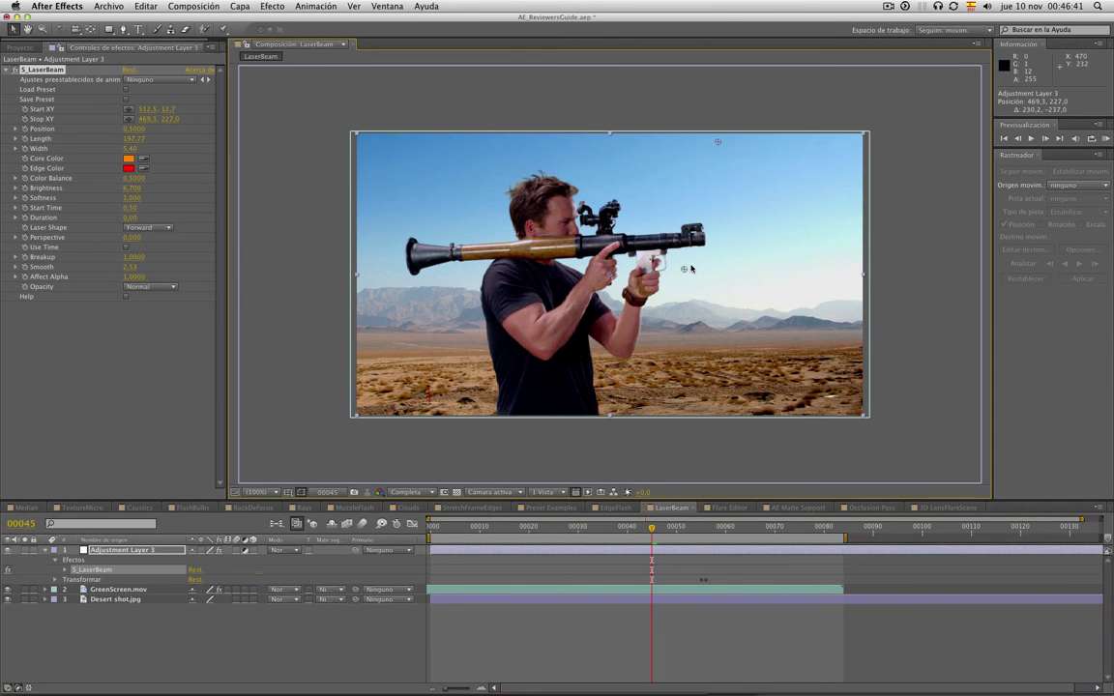
left_click_drag(717, 142, 831, 231)
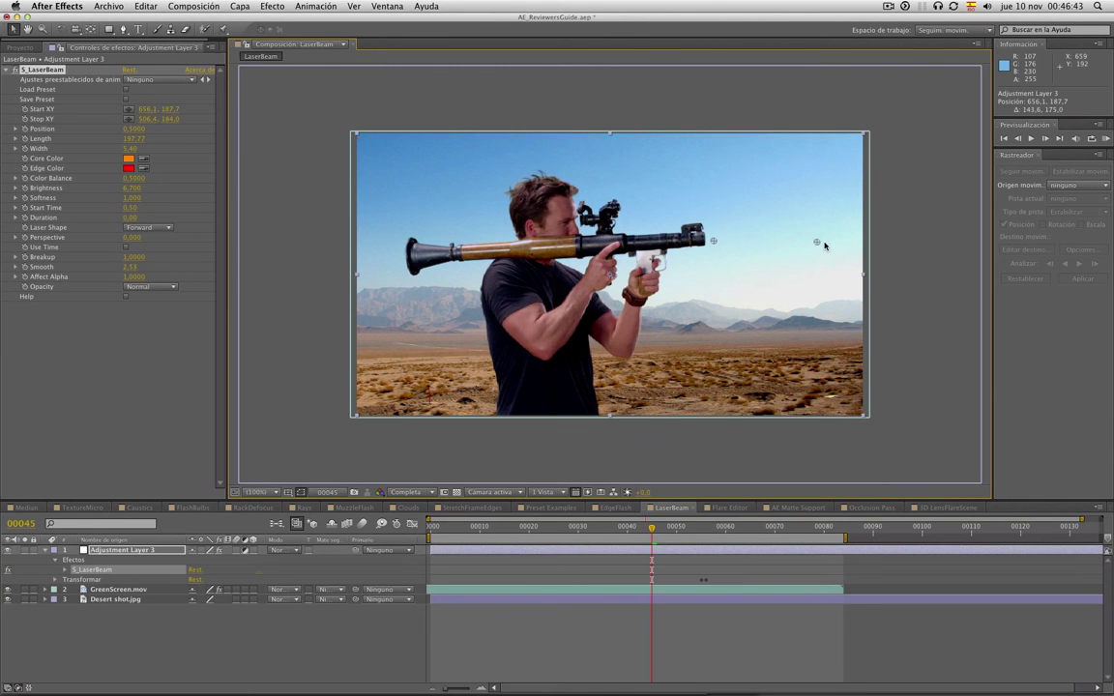
mouse_move(652, 528)
left_mouse_down()
mouse_move(803, 537)
mouse_move(693, 535)
left_mouse_up()
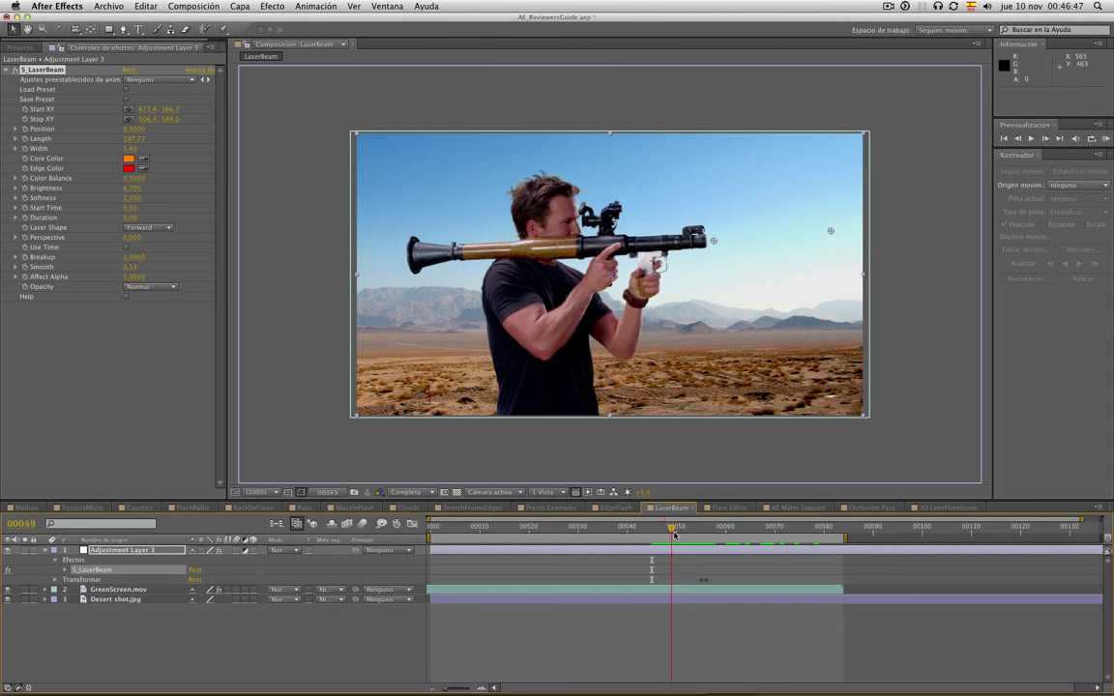
left_click_drag(692, 535, 701, 535)
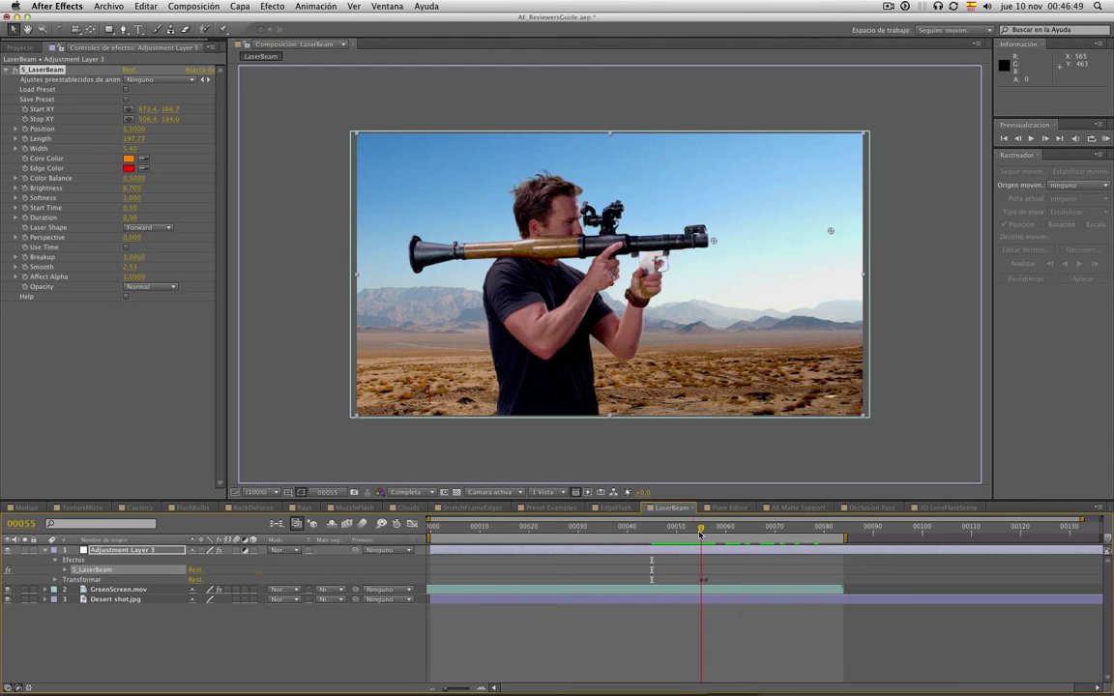
mouse_move(713, 240)
left_mouse_down()
mouse_move(829, 220)
mouse_move(829, 236)
left_mouse_up()
left_click_drag(705, 531, 726, 541)
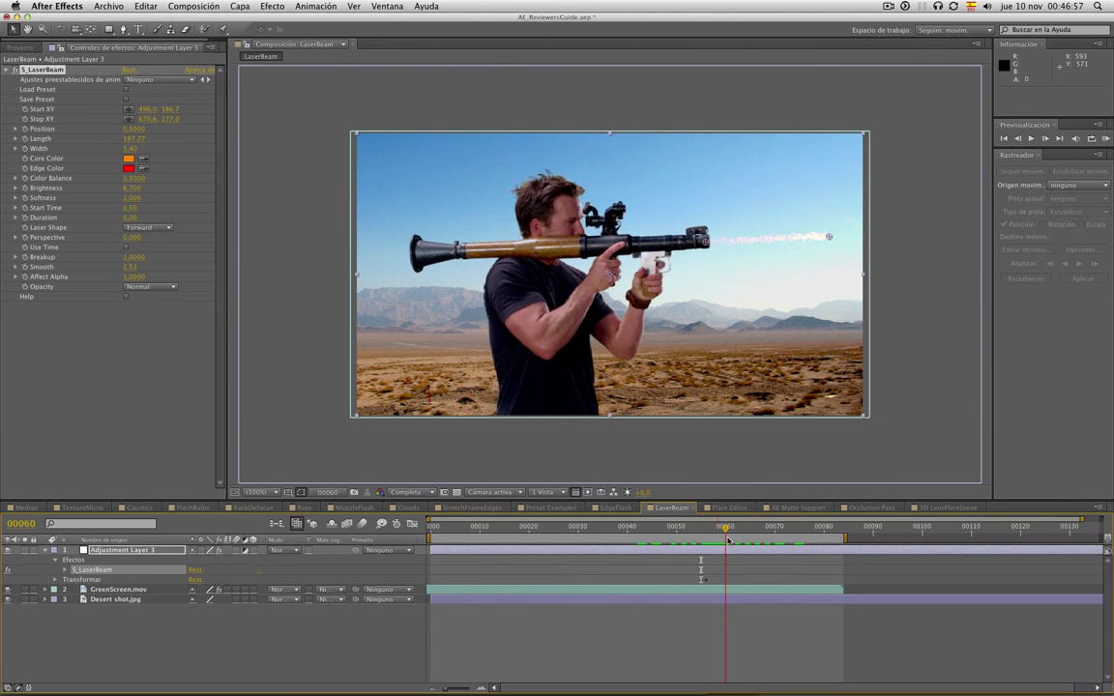
- Lengthen the beam, raise Brightness to 10.300 and lower Perspective to 0.160
left_click_drag(140, 139, 126, 129)
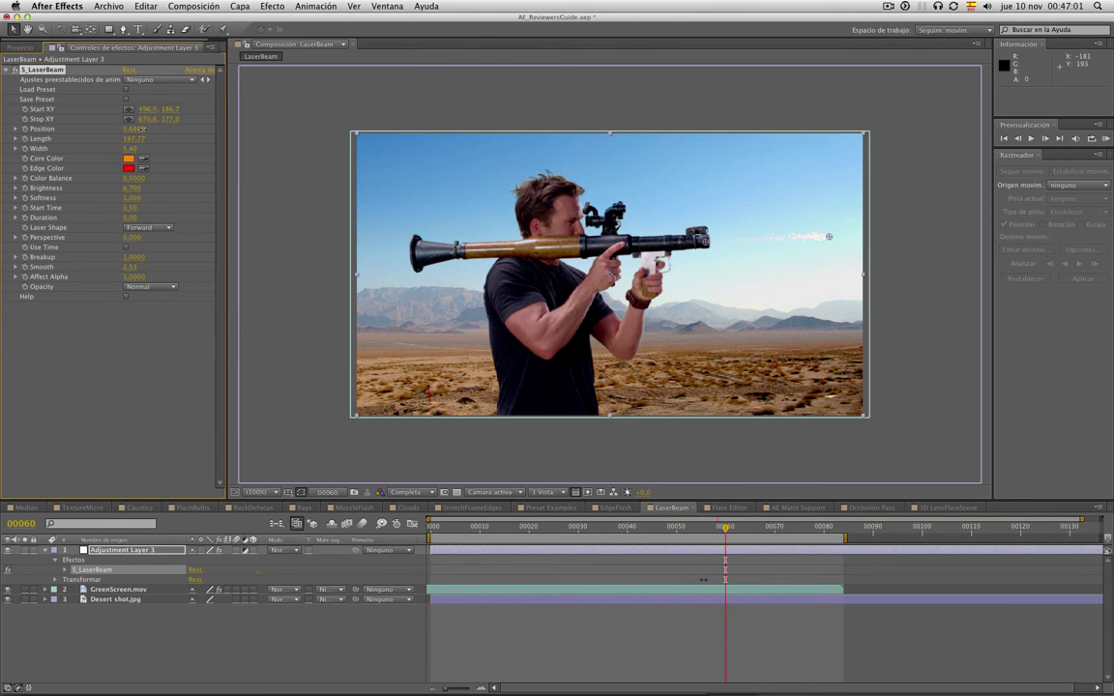
left_click_drag(139, 129, 124, 128)
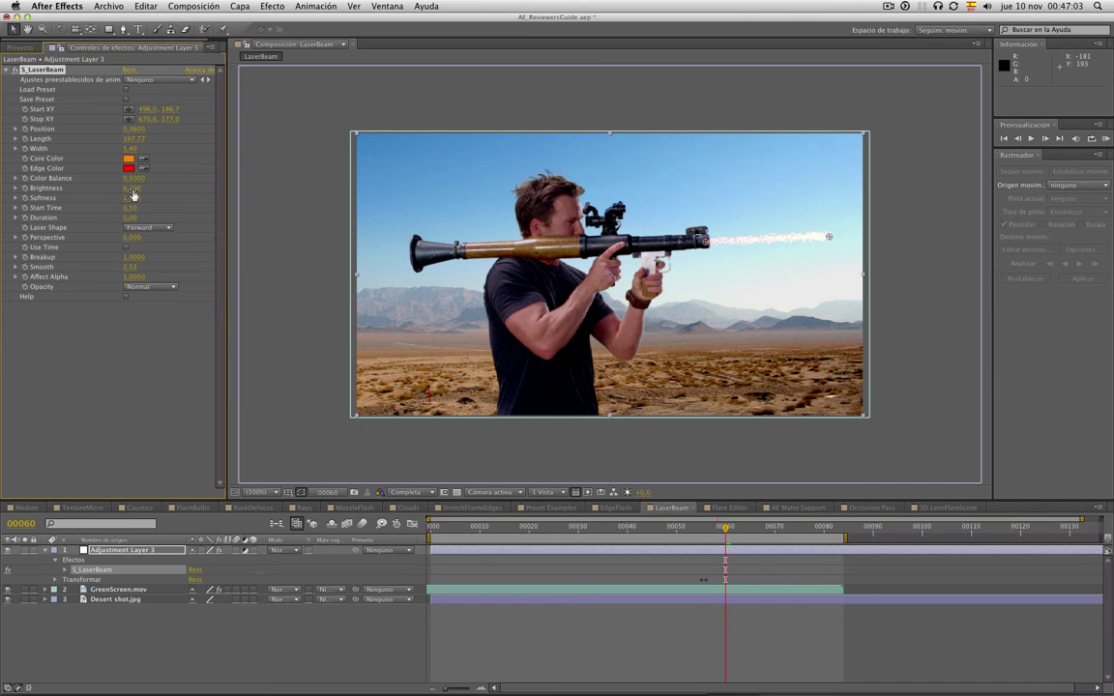
left_click_drag(152, 189, 155, 190)
left_click_drag(161, 239, 135, 238)
mouse_move(726, 528)
left_mouse_down()
mouse_move(825, 530)
mouse_move(705, 530)
left_mouse_up()
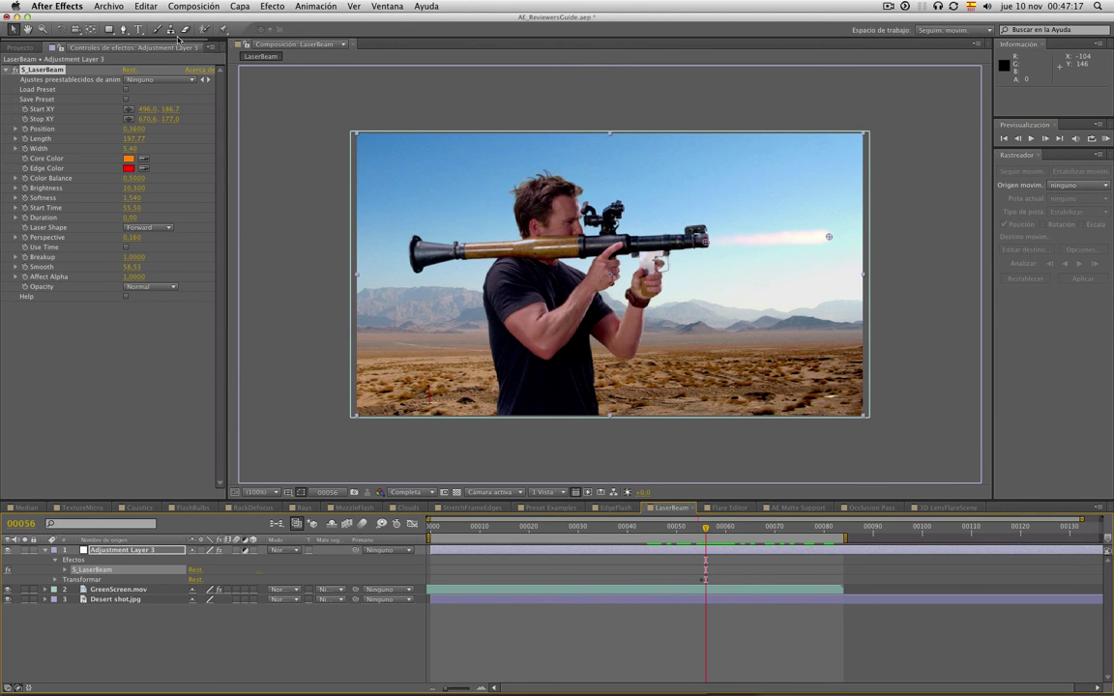
- Open the Median composition from the project list
left_click(27, 46)
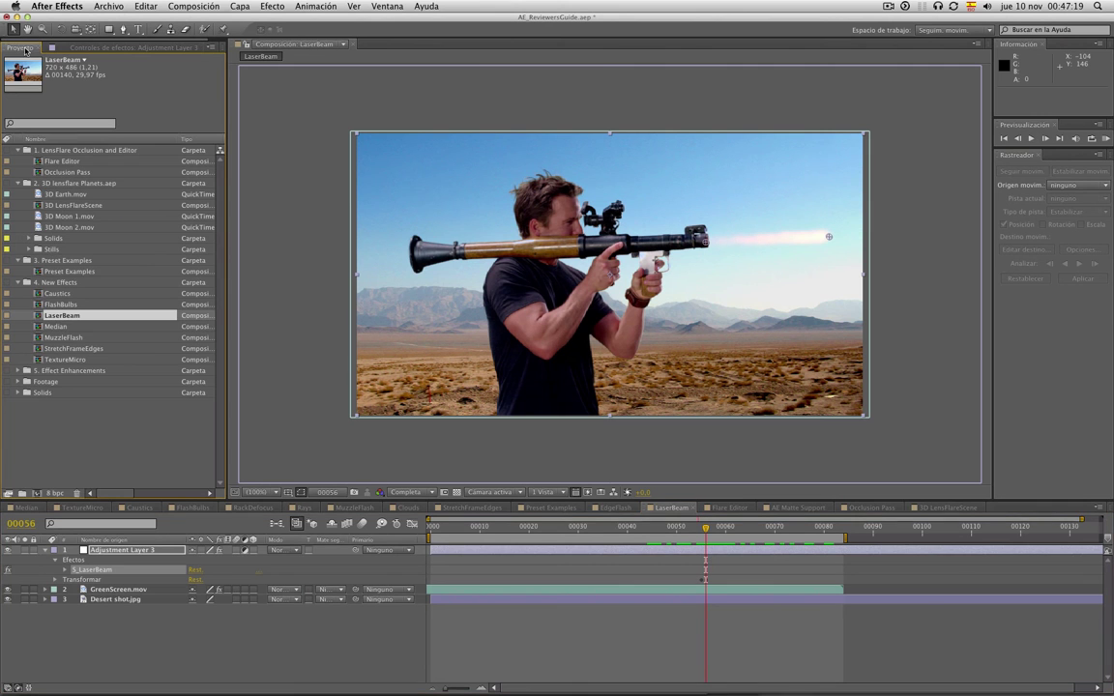
left_click(58, 328)
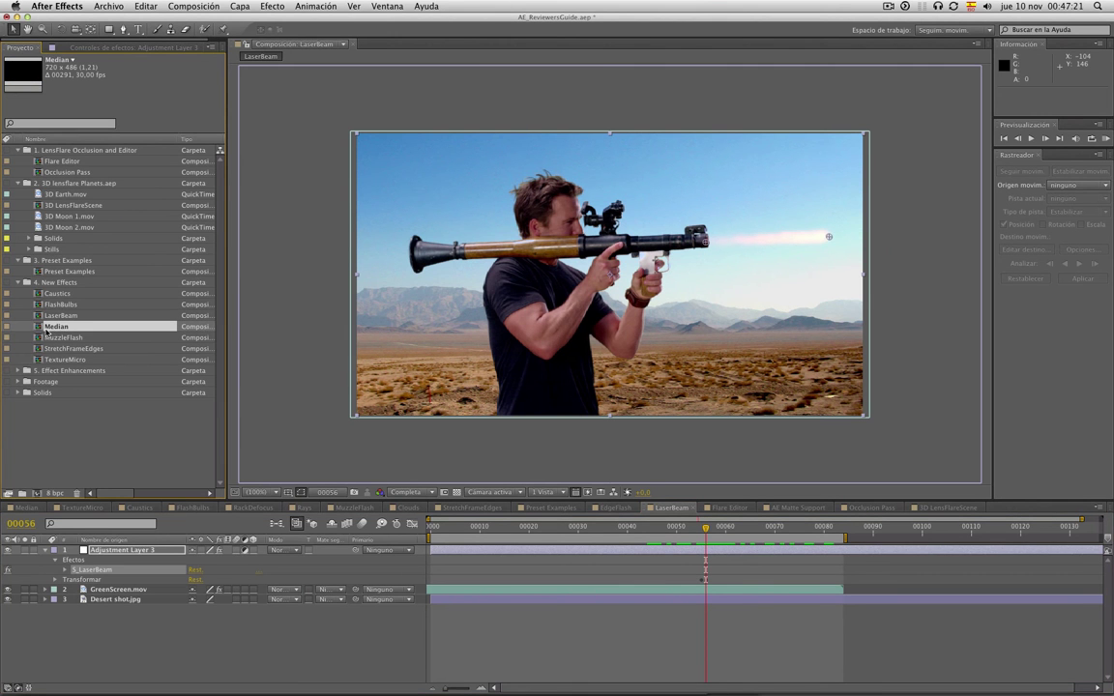
double_click(45, 330)
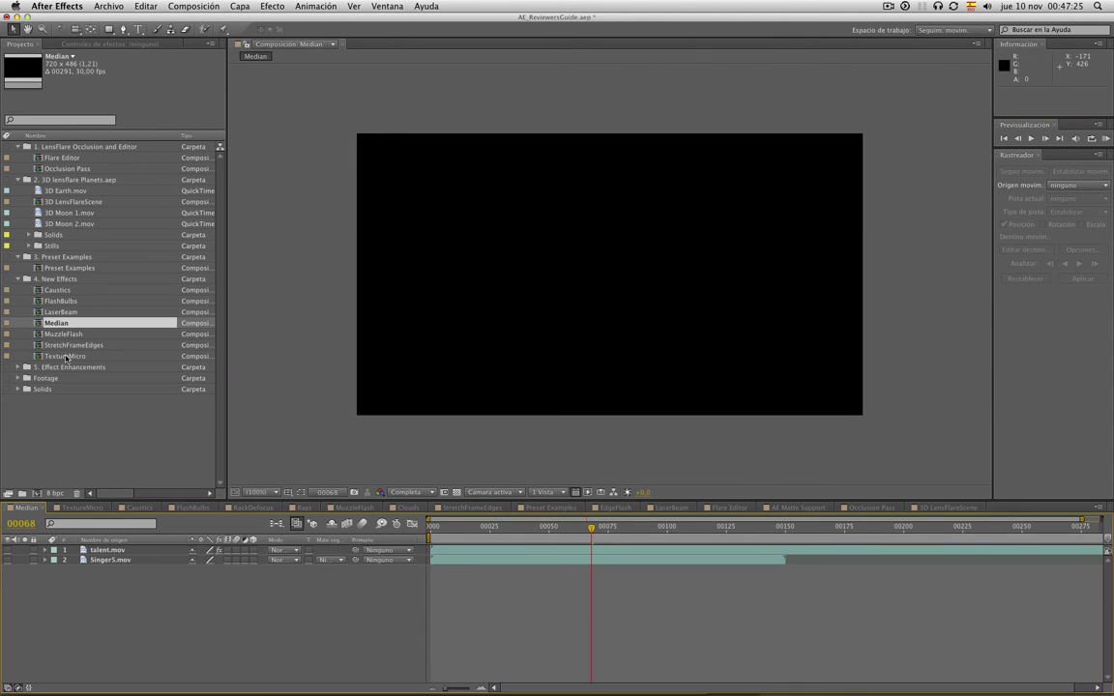
- Open MuzzleFlash, scrub to the muzzle-flash frame and RAM-preview the shot
key("Down")
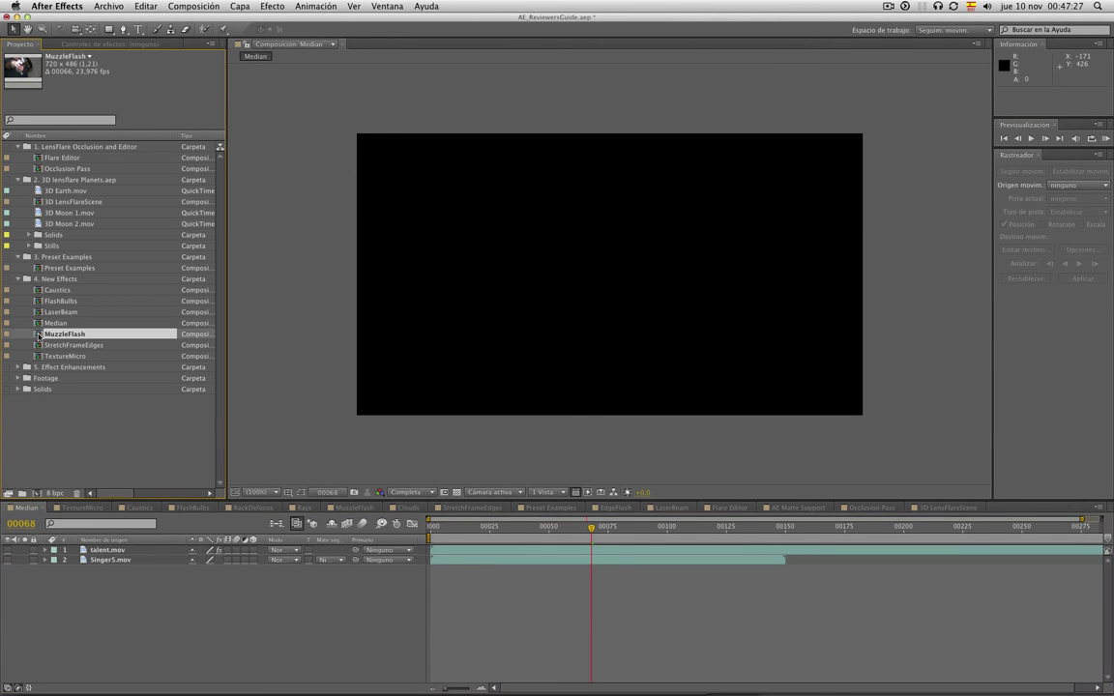
double_click(40, 336)
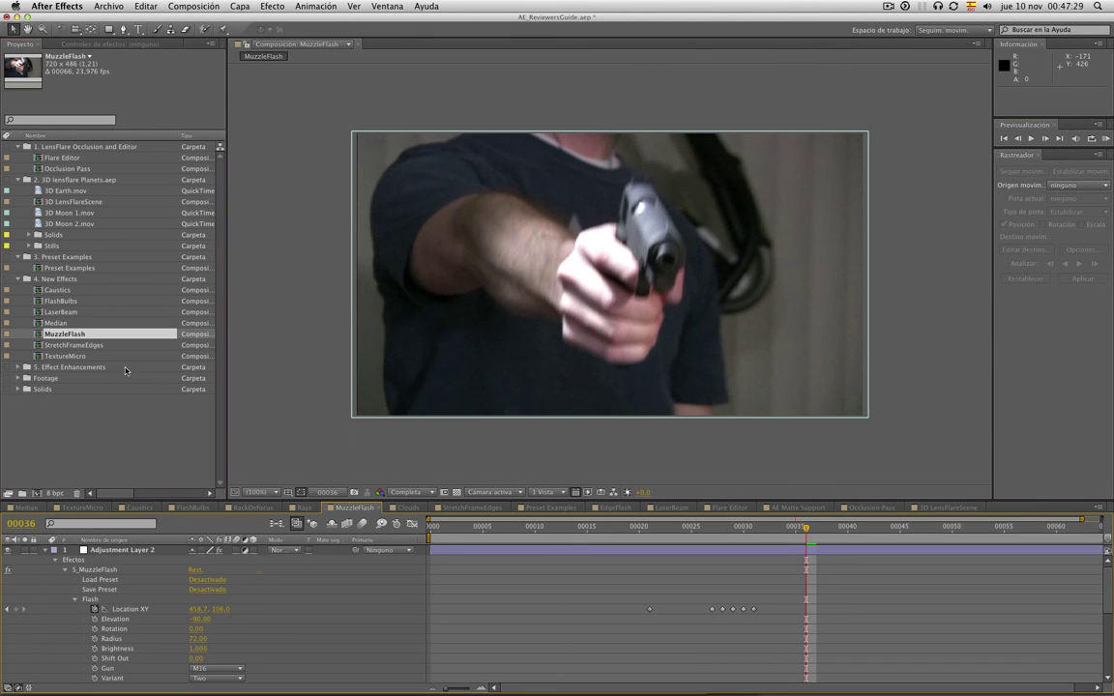
left_click_drag(804, 531, 547, 558)
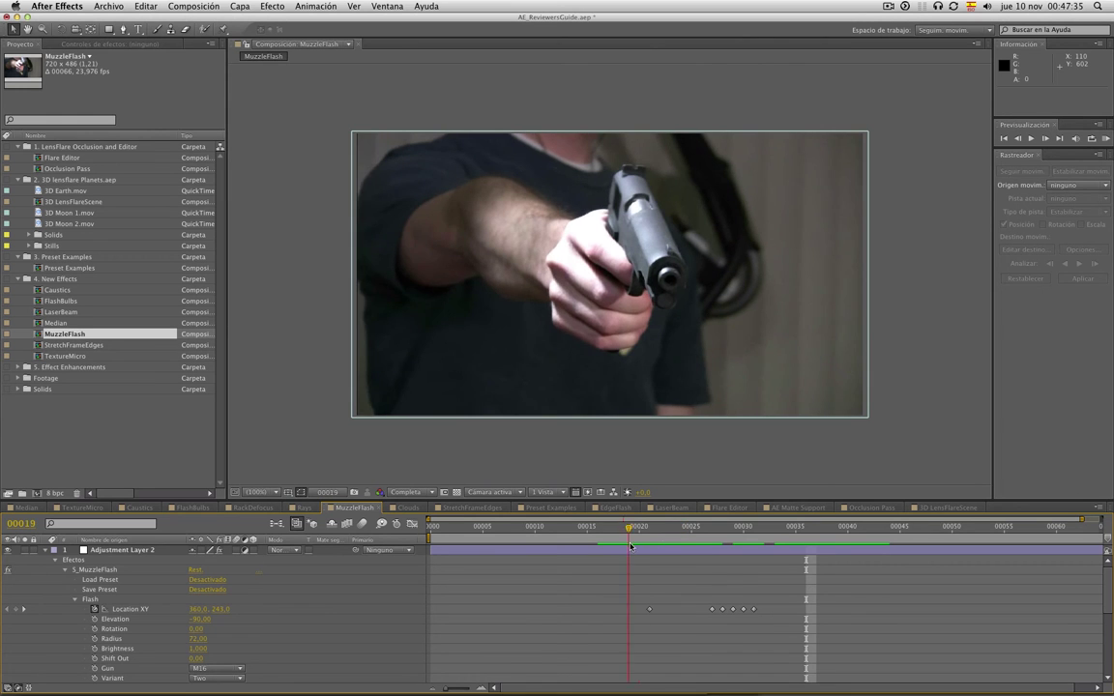
key("KP_0")
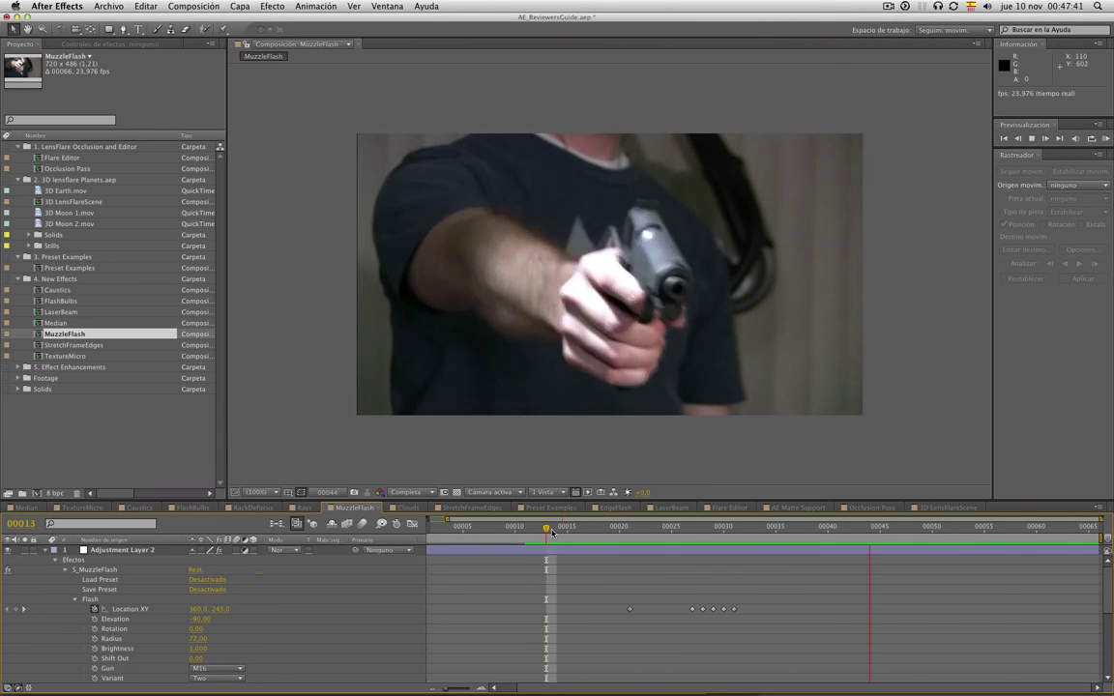
key("space")
- Open StretchFrameEdges, make layer 1 visible and scrub back to frame 00000
double_click(67, 345)
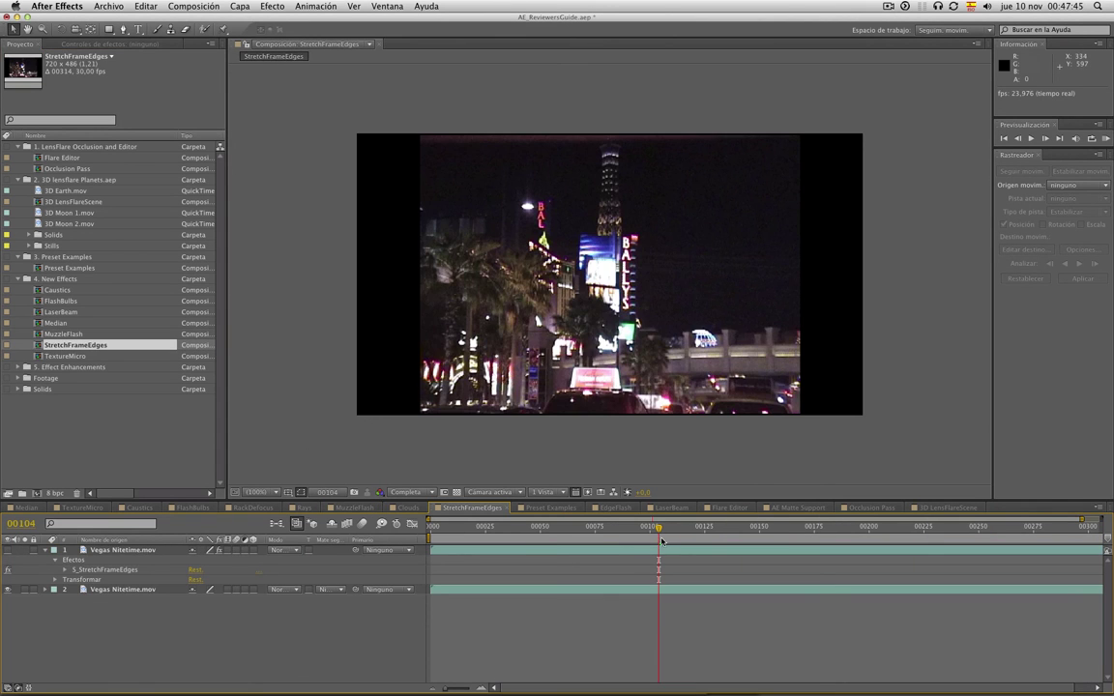
mouse_move(659, 527)
left_mouse_down()
mouse_move(858, 527)
mouse_move(609, 531)
left_mouse_up()
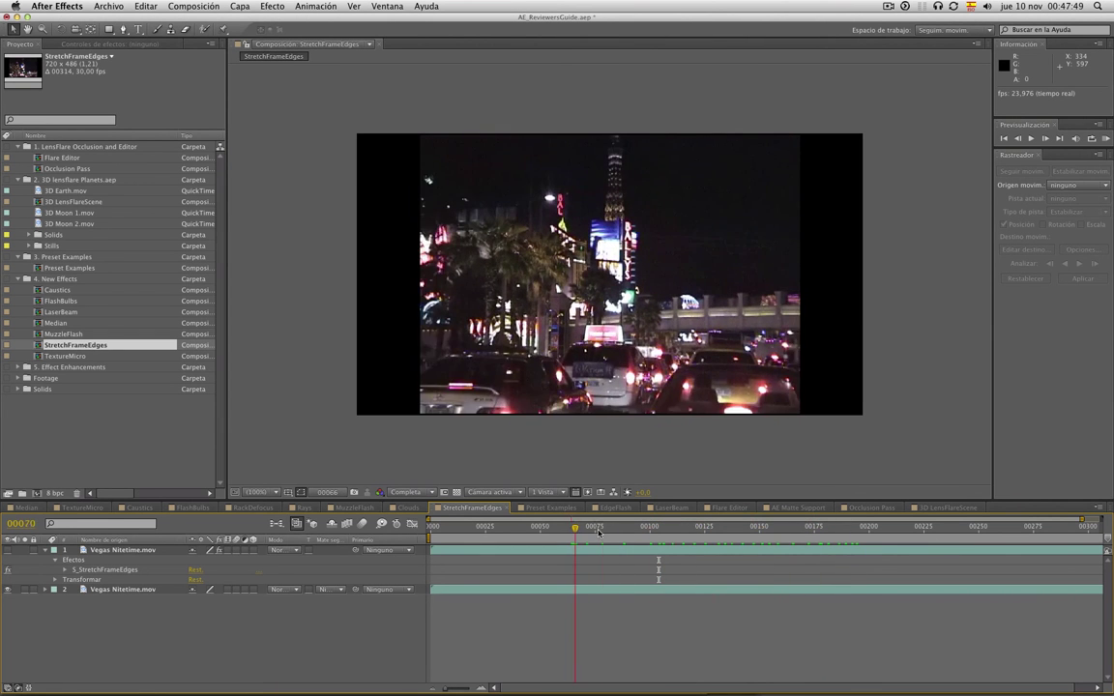
left_click(106, 570)
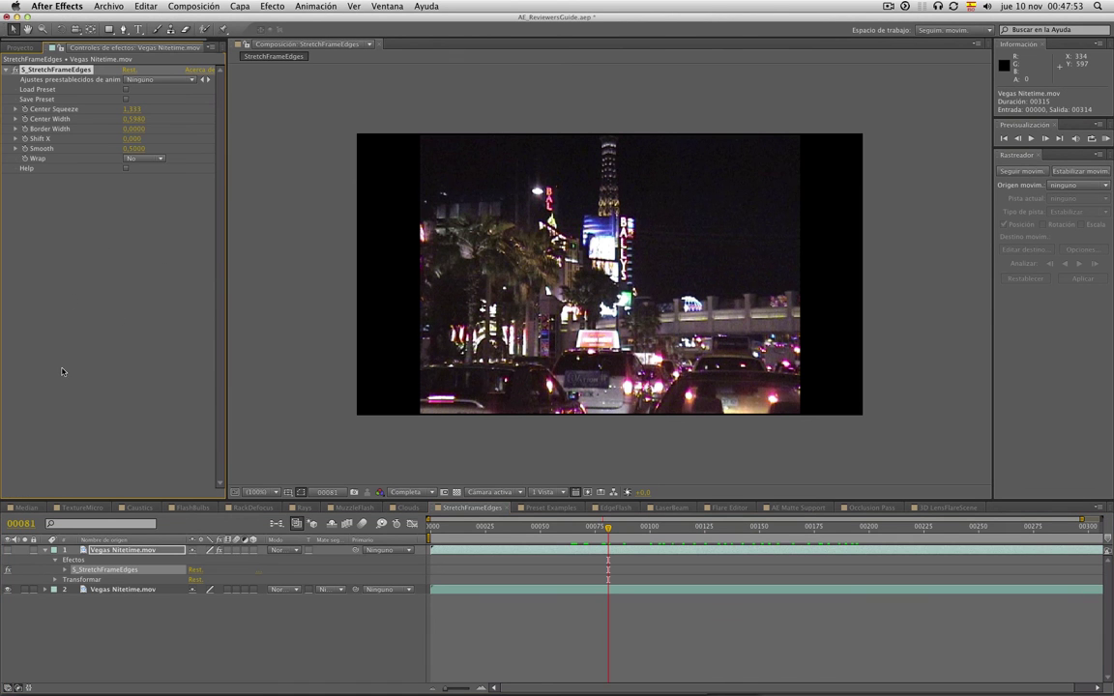
left_click(8, 551)
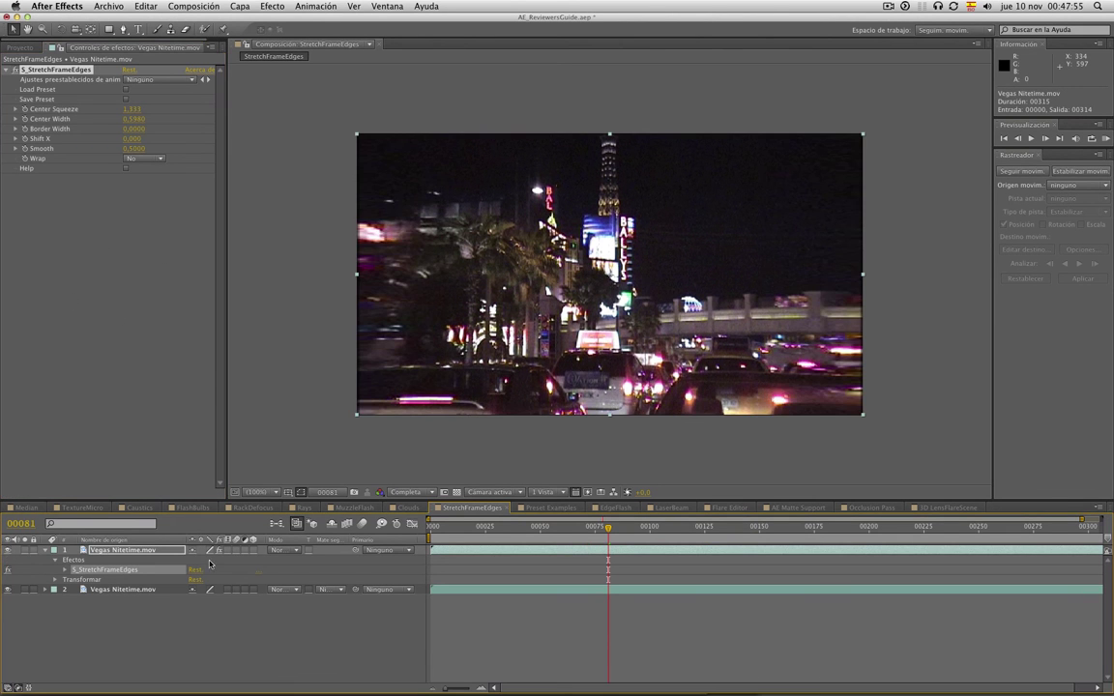
mouse_move(609, 535)
left_mouse_down()
mouse_move(451, 530)
mouse_move(814, 533)
mouse_move(450, 544)
left_mouse_up()
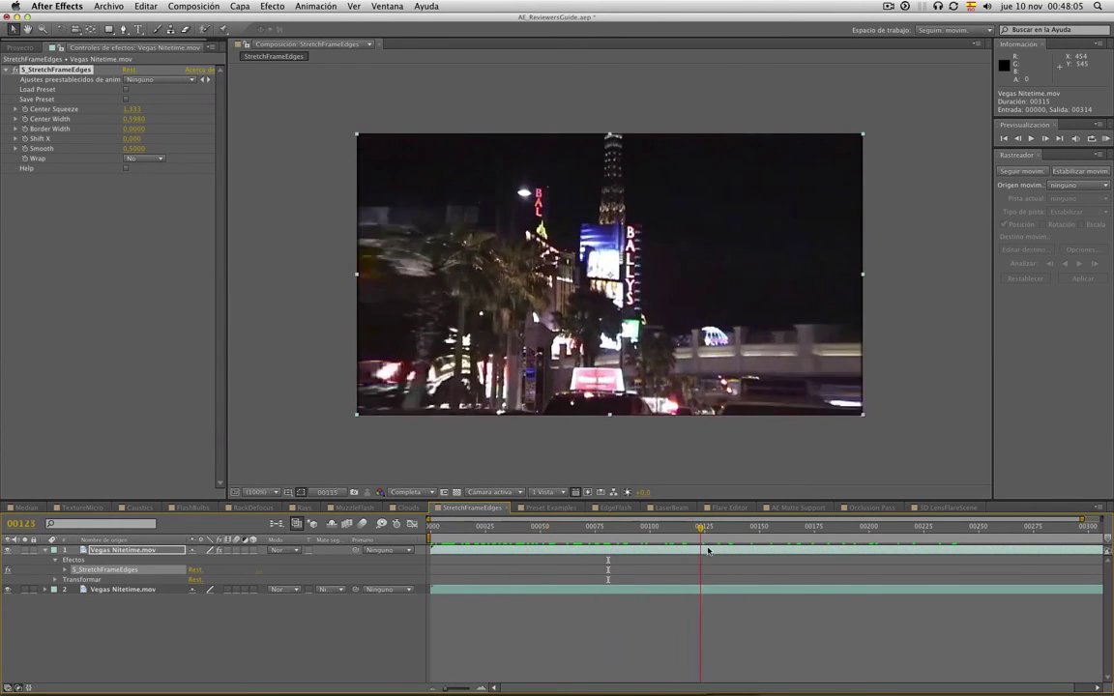
left_click_drag(451, 544, 410, 550)
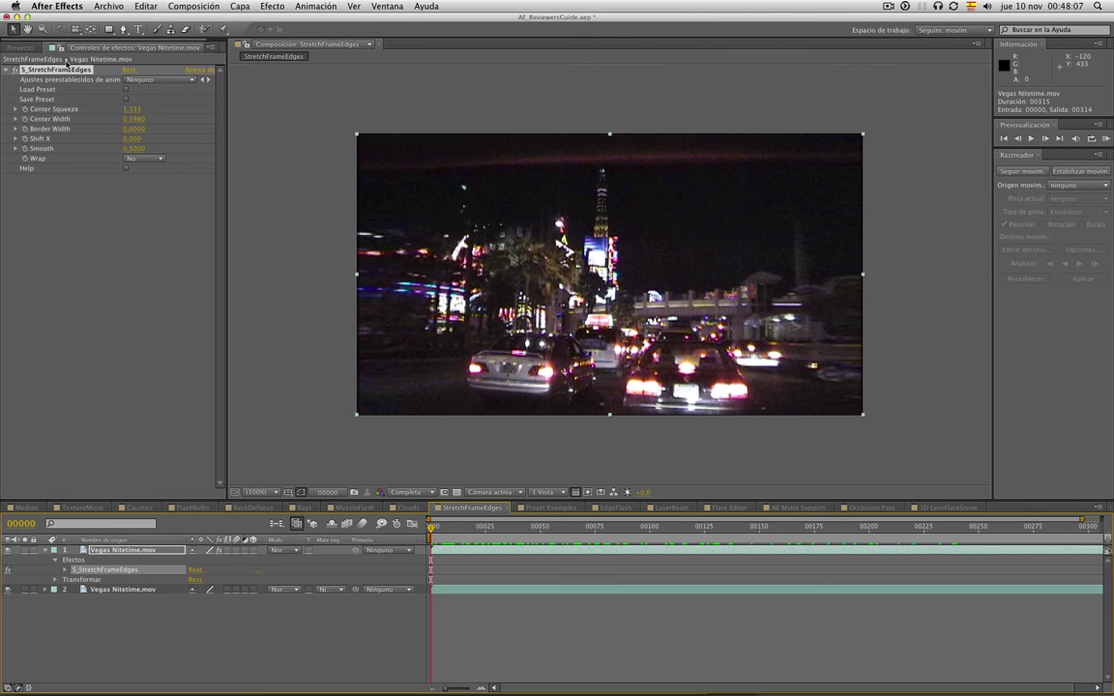
left_click(125, 90)
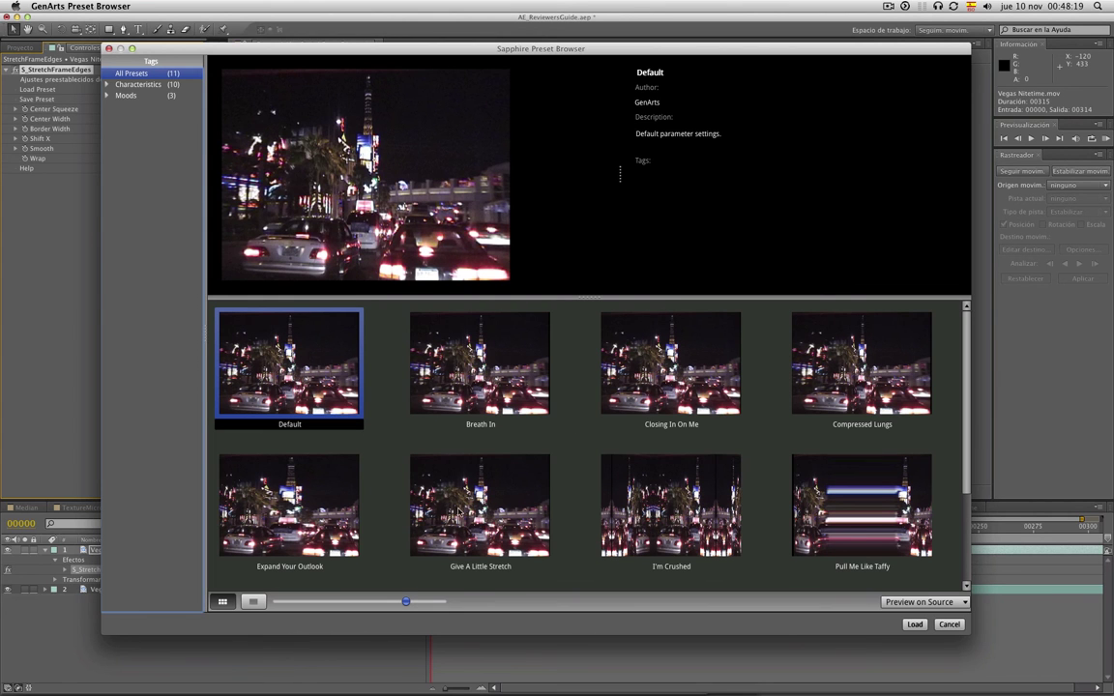
- Preview StretchFrameEdges presets like Pull Me Like Taffy and Wide World View, then keep Default
left_click(834, 385)
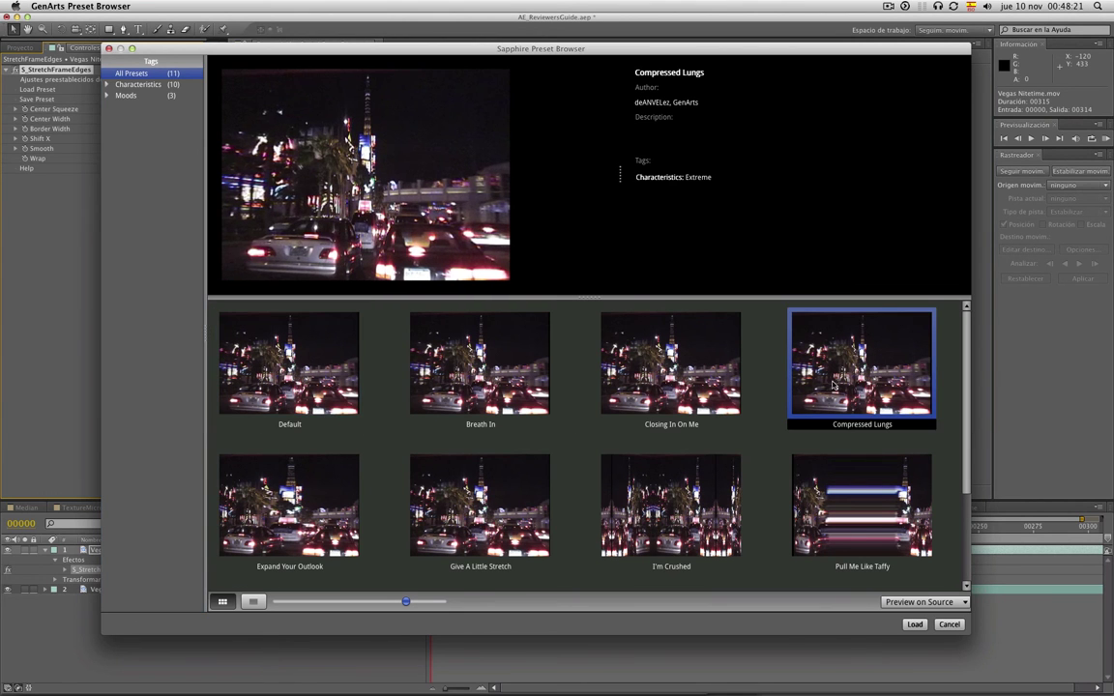
left_click(791, 470)
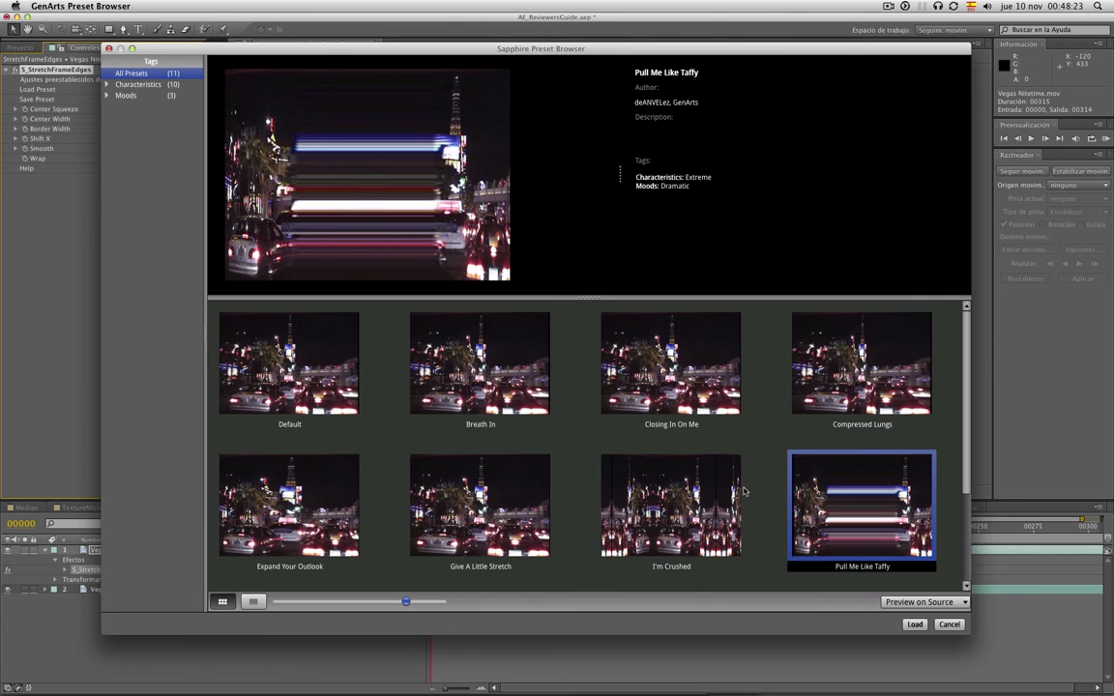
left_click(685, 489)
scroll(685, 489, "down", 3)
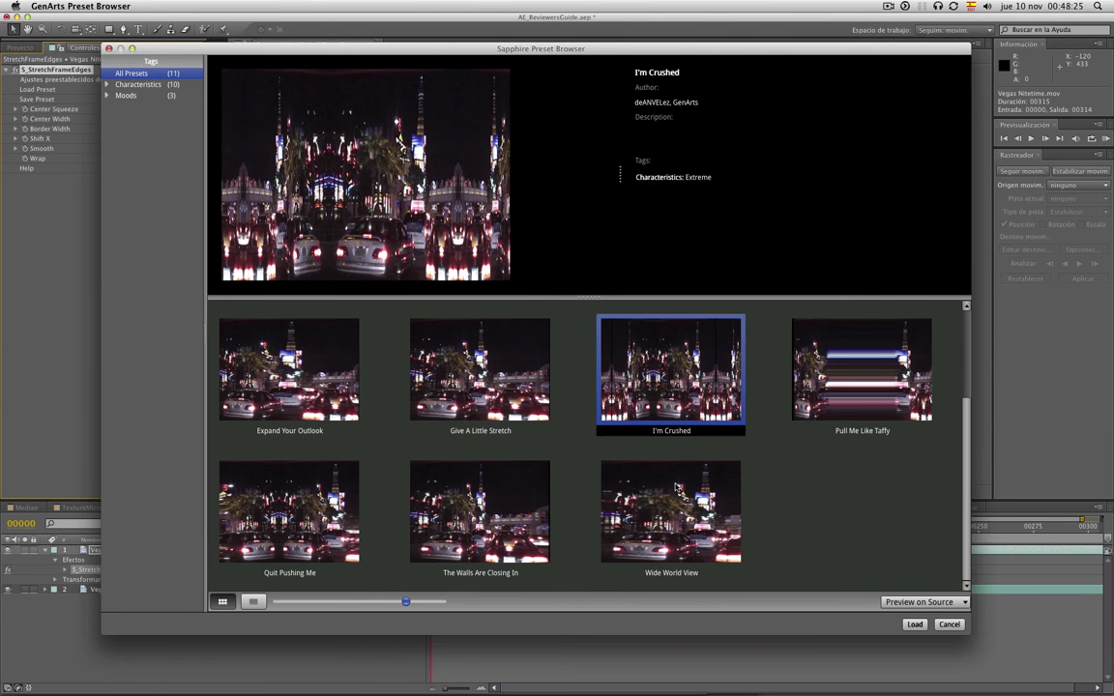
left_click(667, 520)
left_click(461, 450)
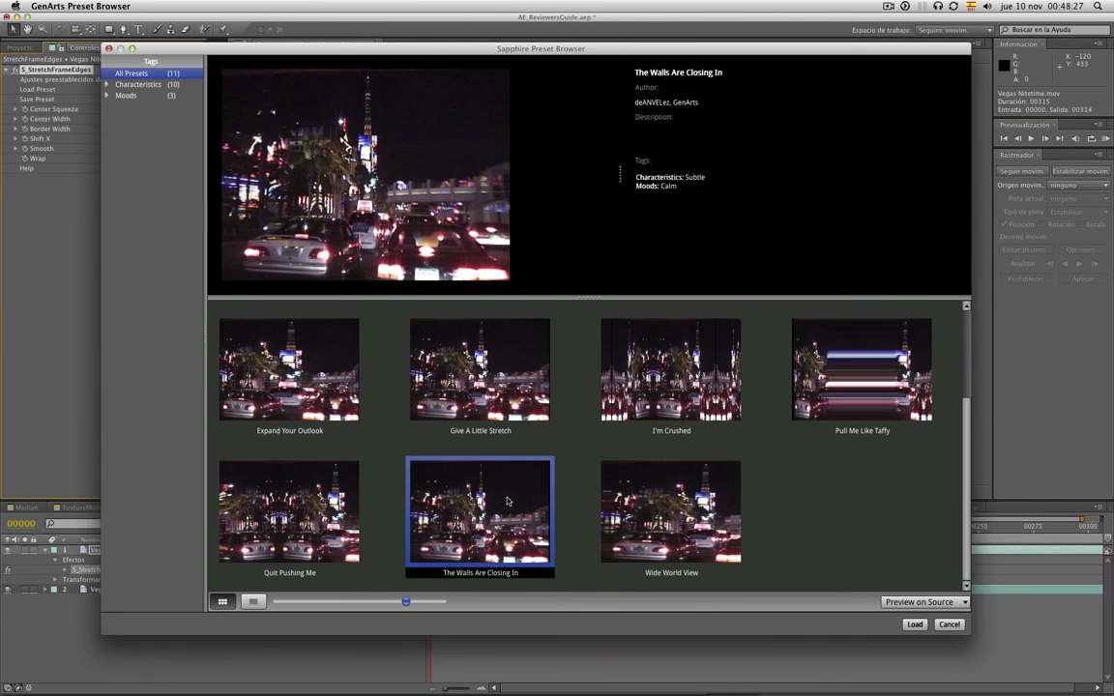
left_click(300, 506)
left_click(298, 356)
scroll(296, 366, "up", 3)
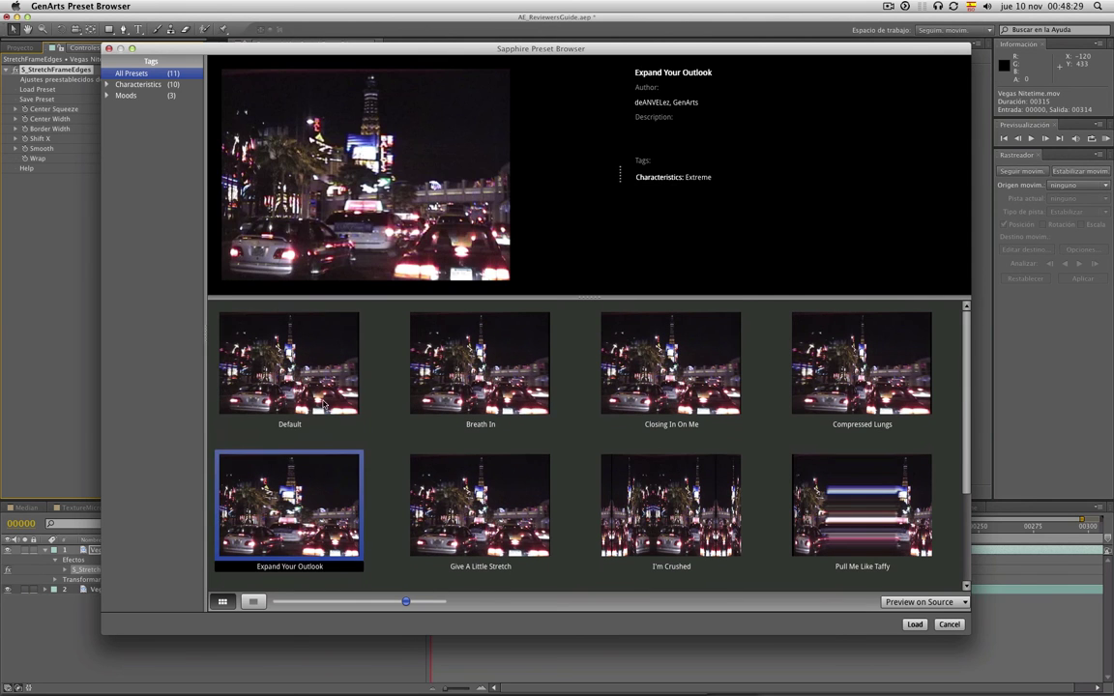
left_click(320, 403)
key("Return")
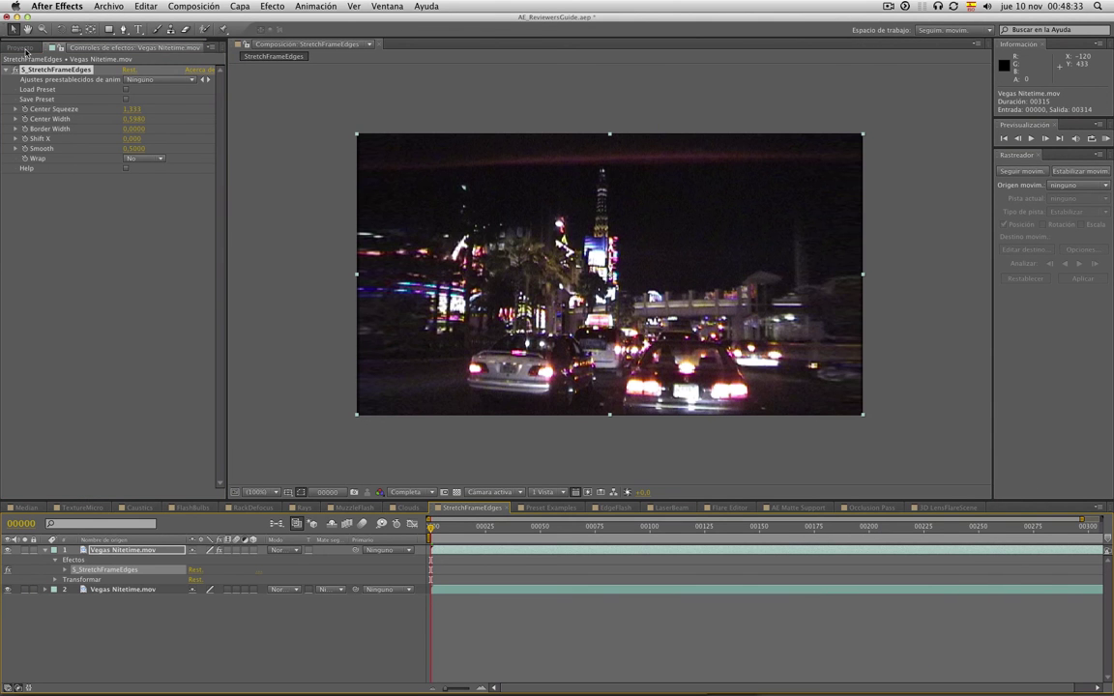
left_click(22, 48)
- Open the TextureMicro comp and select S_TextureMicro under Black Solid 1's effects
double_click(64, 359)
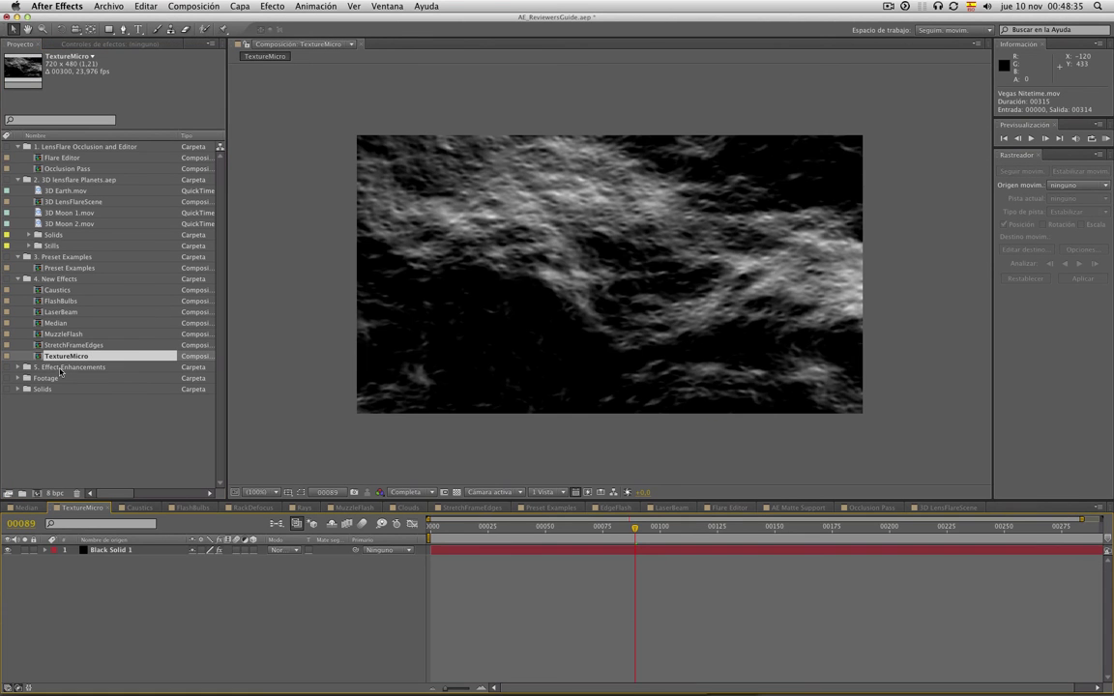
mouse_move(627, 531)
left_mouse_down()
mouse_move(464, 532)
mouse_move(828, 530)
mouse_move(658, 530)
left_mouse_up()
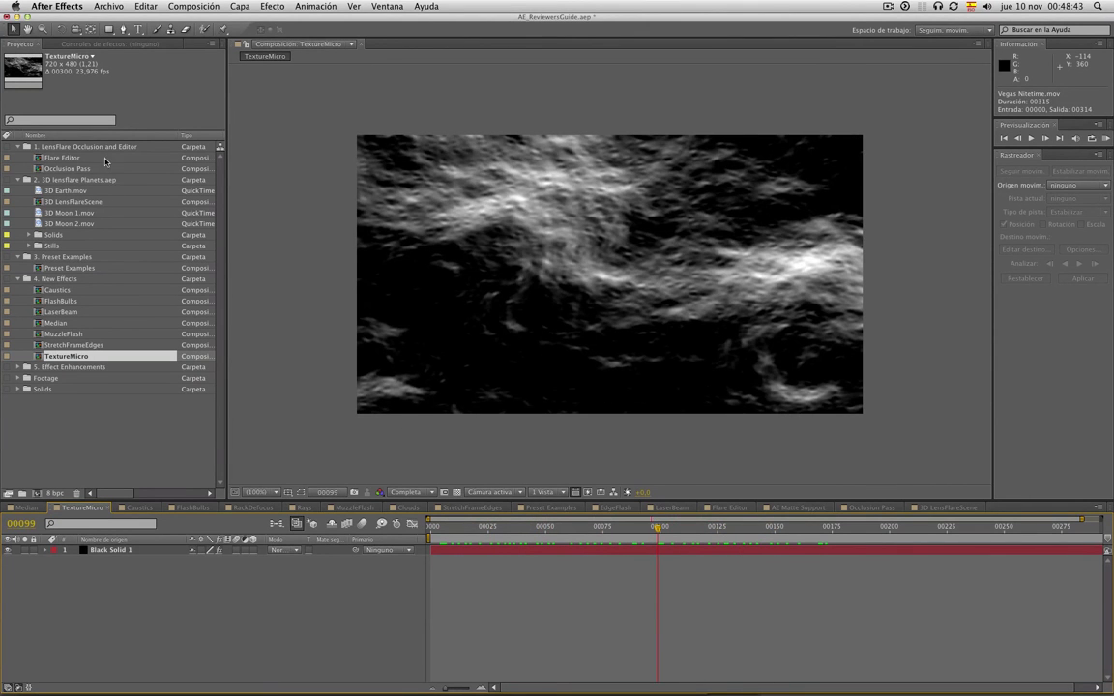
left_click(44, 550)
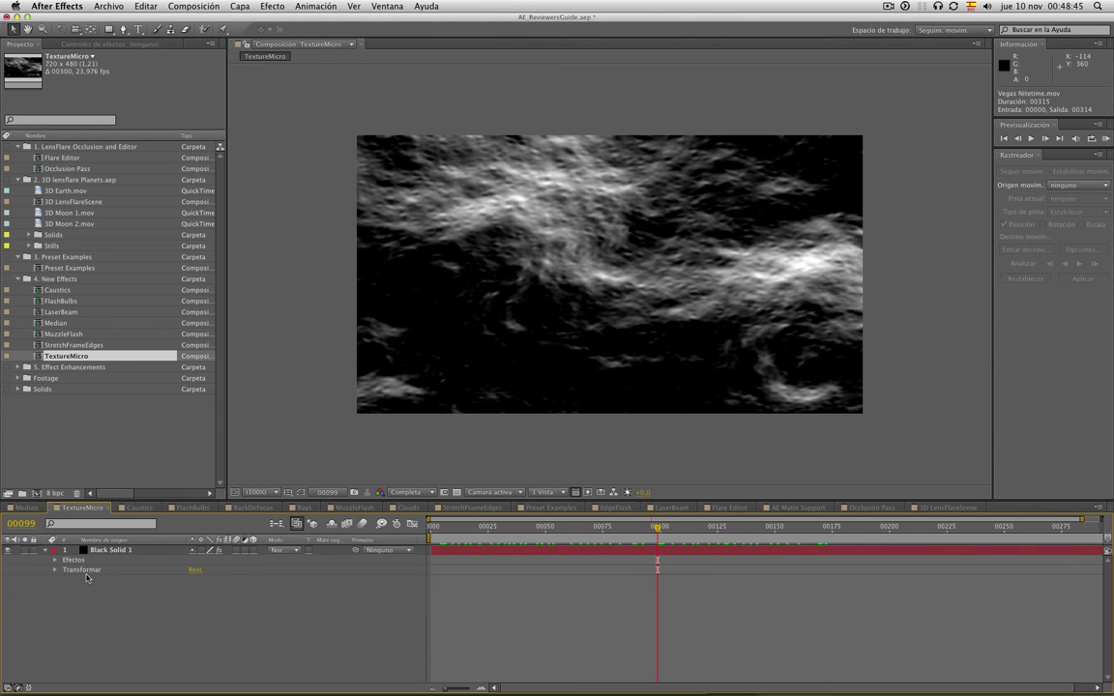
left_click(54, 560)
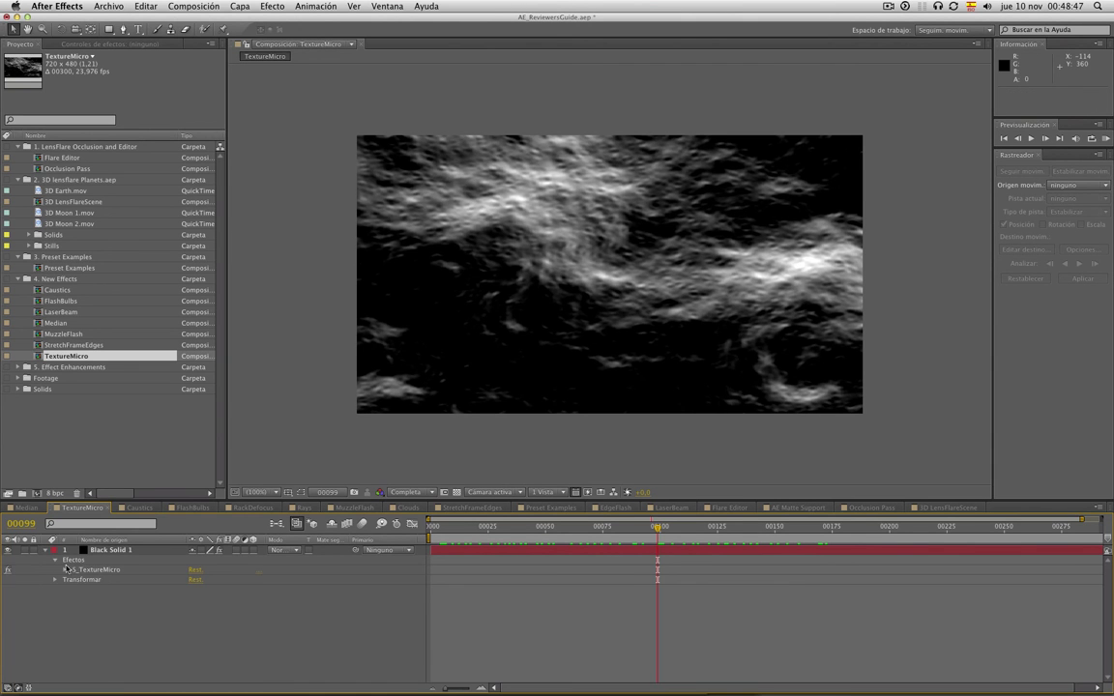
left_click(94, 570)
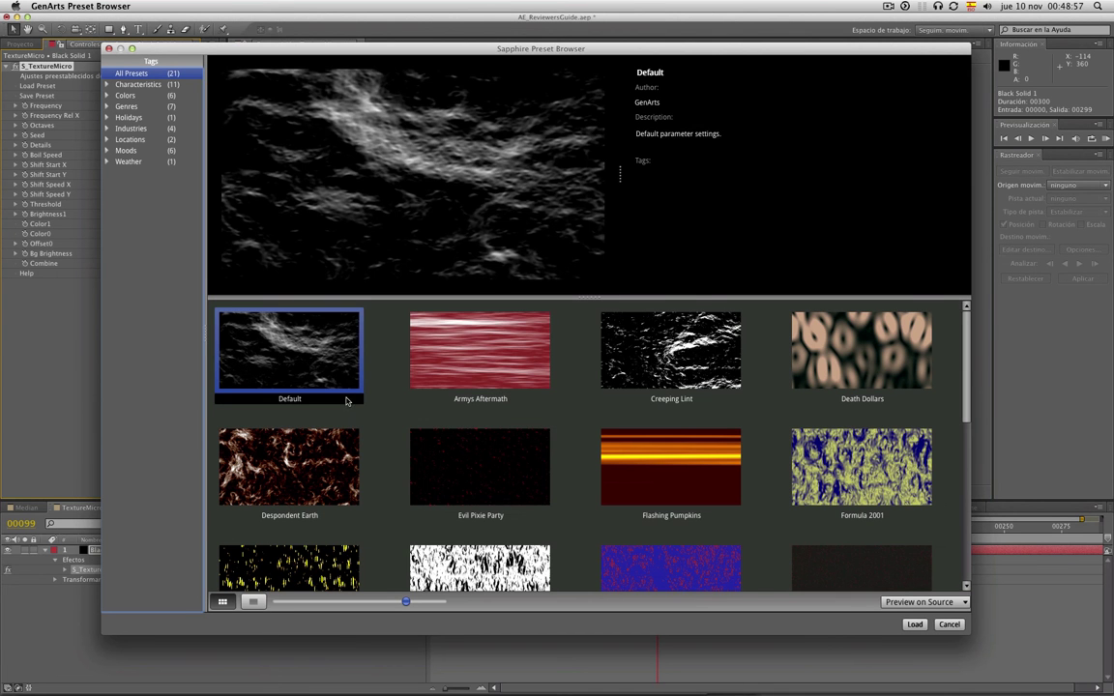
- Browse TextureMicro presets such as Golden Embers, then load Valencia Voyage
left_click(486, 387)
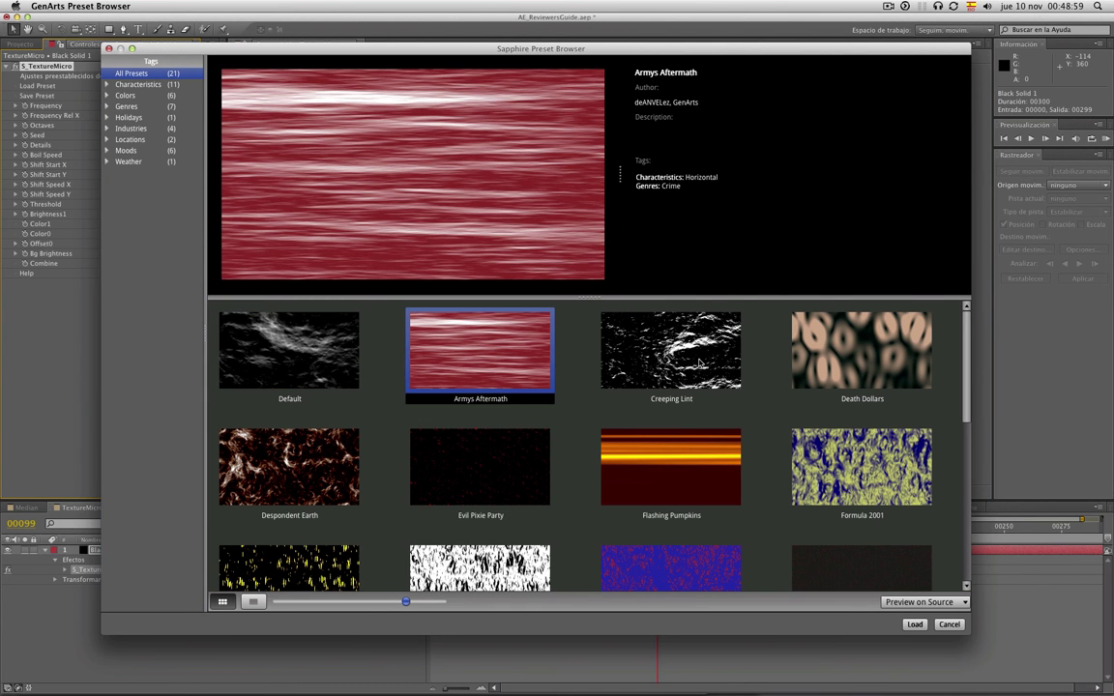
left_click(629, 326)
left_click(656, 469)
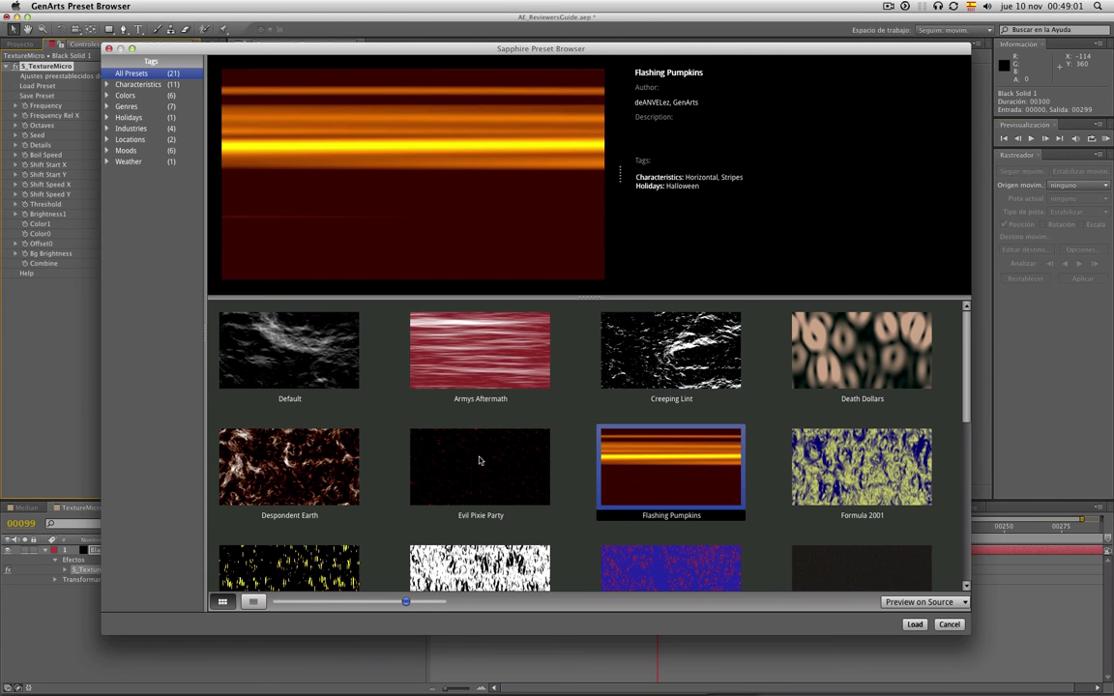
left_click(469, 459)
scroll(469, 459, "down", 2)
scroll(261, 397, "down", 1)
left_click(261, 397)
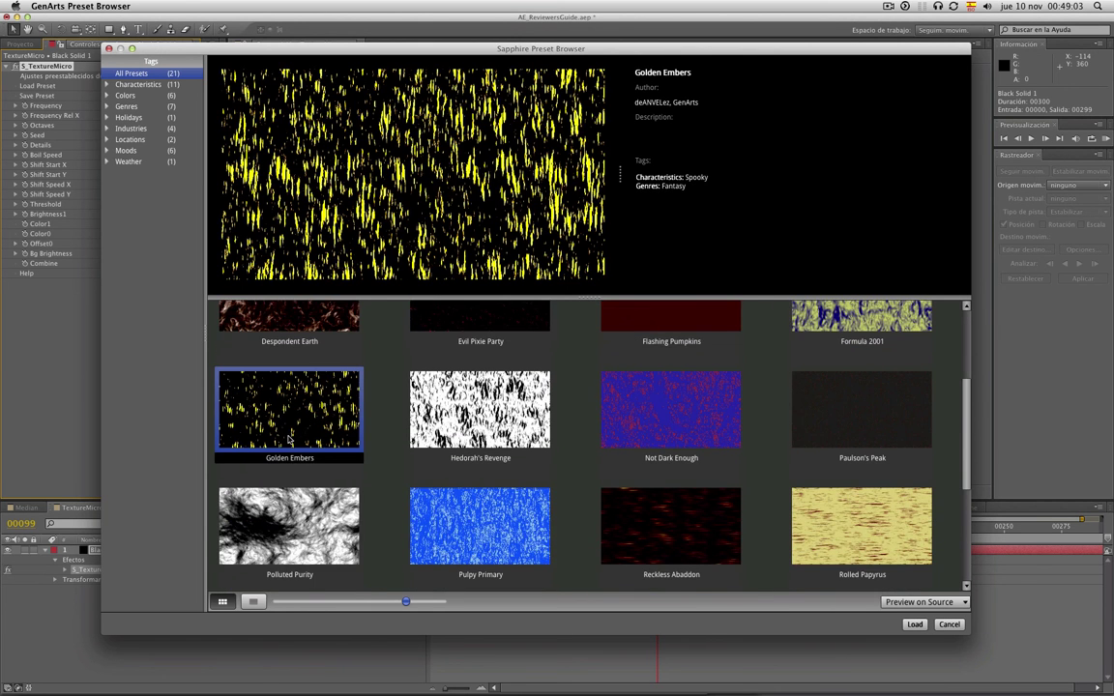
scroll(266, 399, "down", 3)
left_click(473, 441)
scroll(473, 442, "down", 3)
left_click(434, 385)
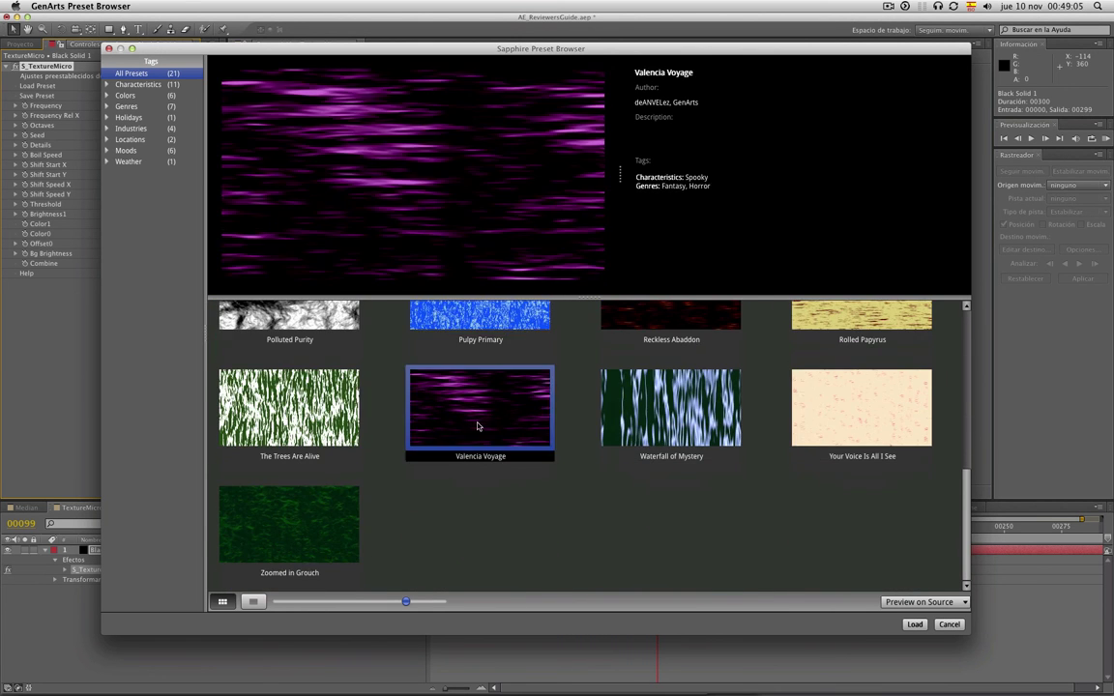
left_click(915, 624)
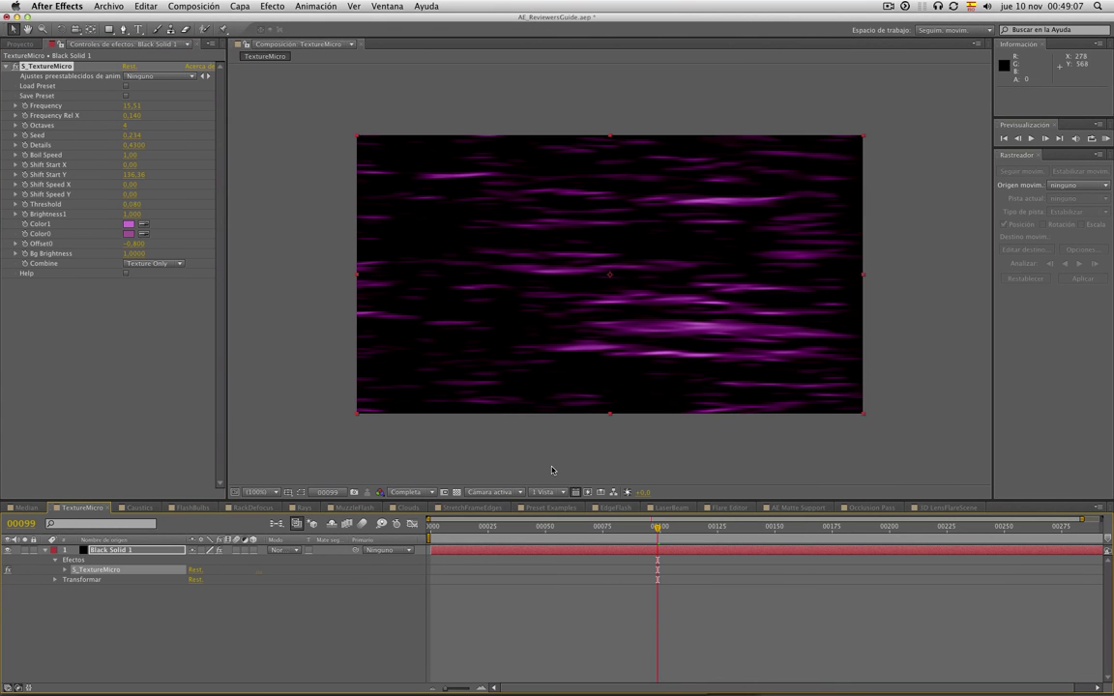
- Scrub the purple streaks and expand the 5. Effect Enhancements project folder
mouse_move(657, 530)
left_mouse_down()
mouse_move(445, 530)
mouse_move(787, 530)
left_mouse_up()
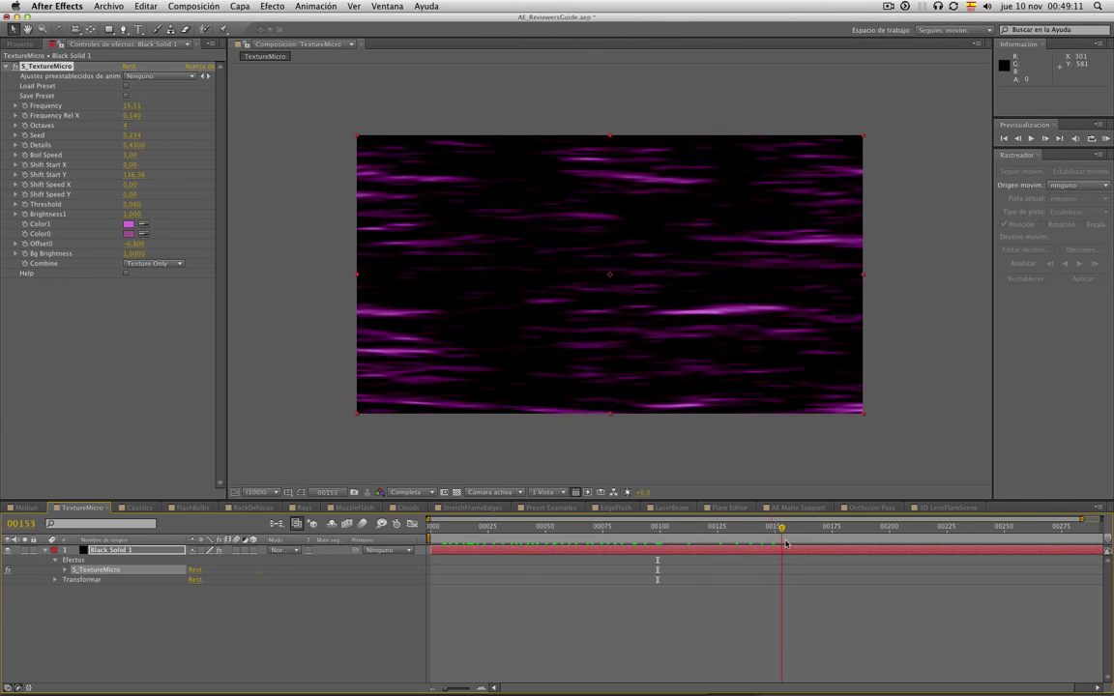
left_click(19, 44)
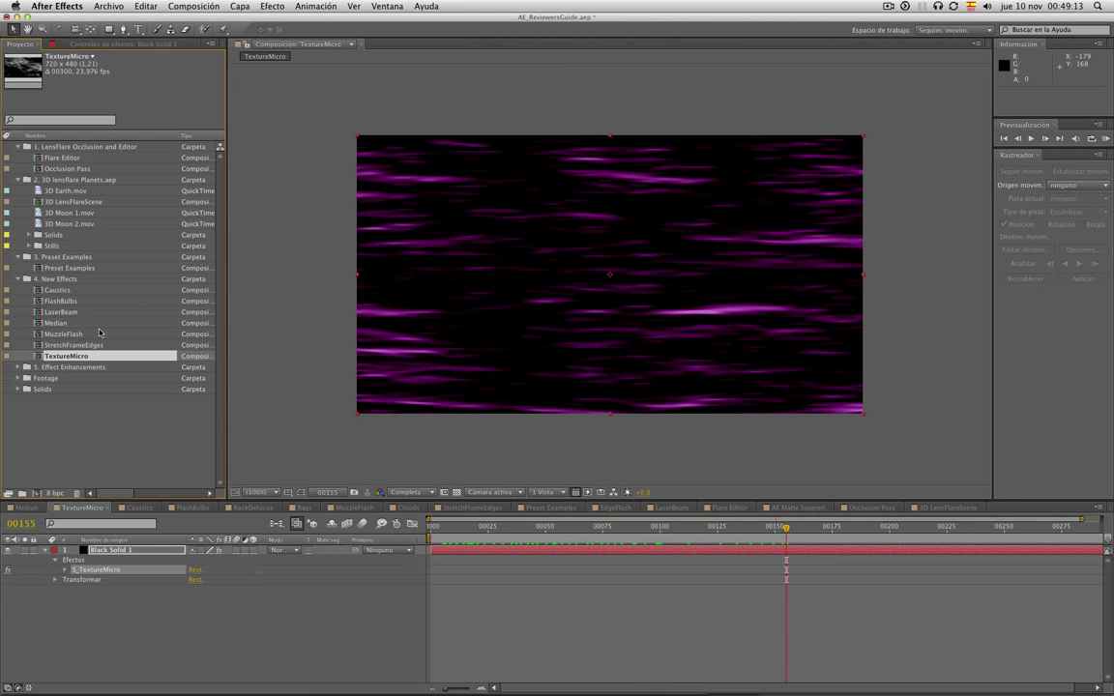
left_click(17, 368)
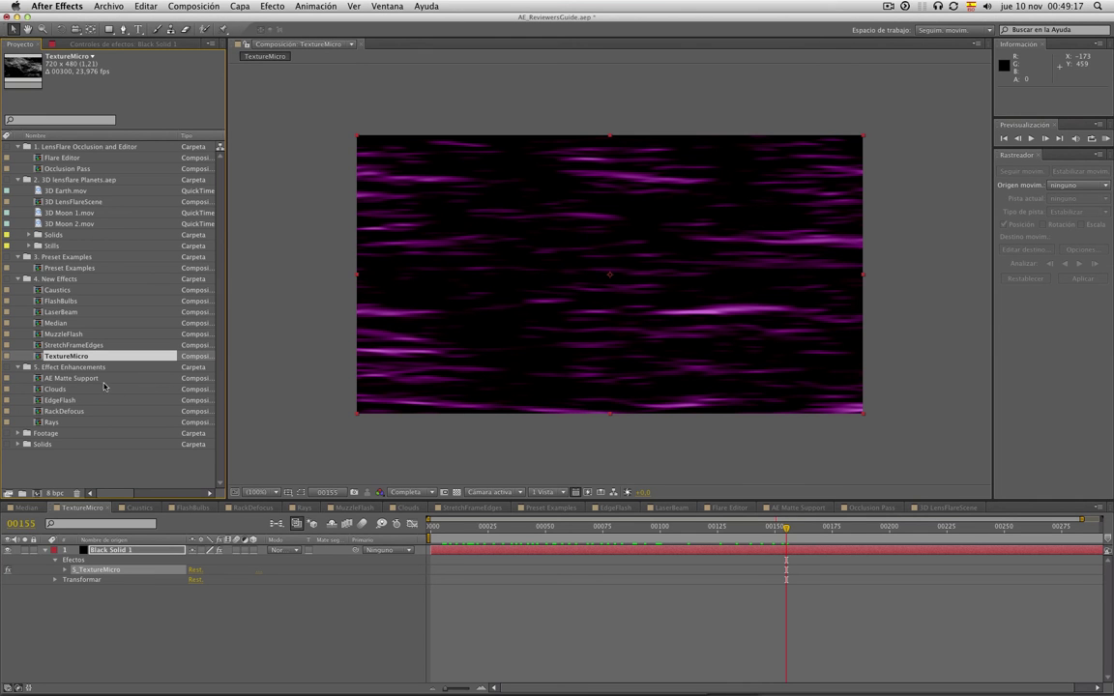
- Open AE Matte Support and preview its Mask 1-matted S_Glow up to frame 00113
double_click(55, 380)
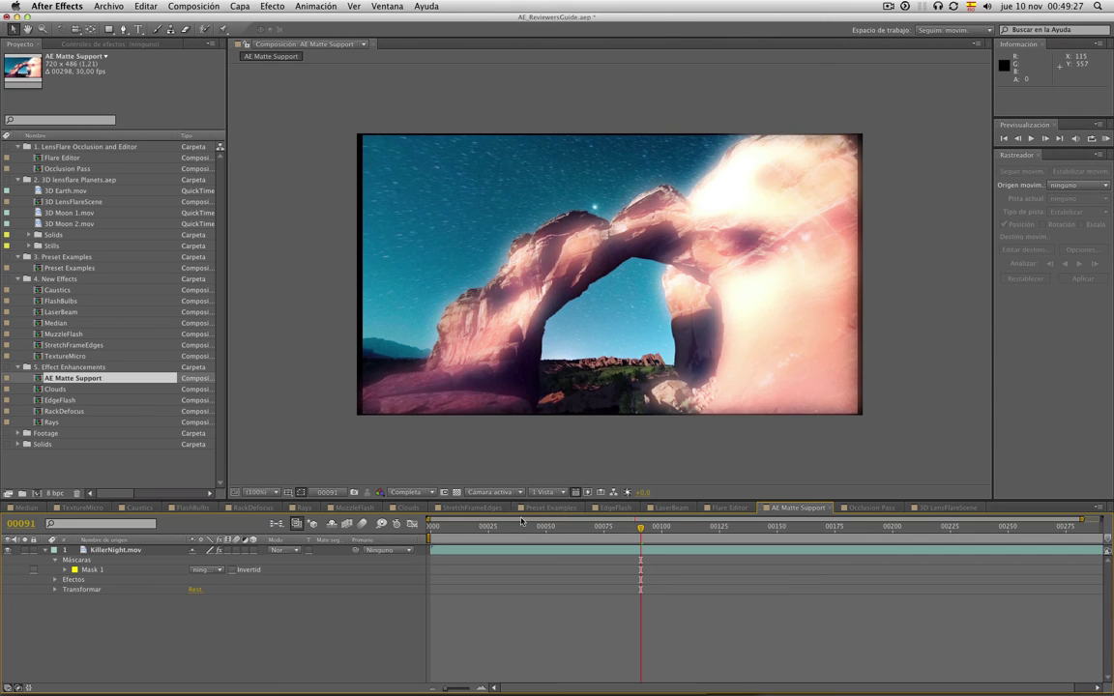
left_click(93, 571)
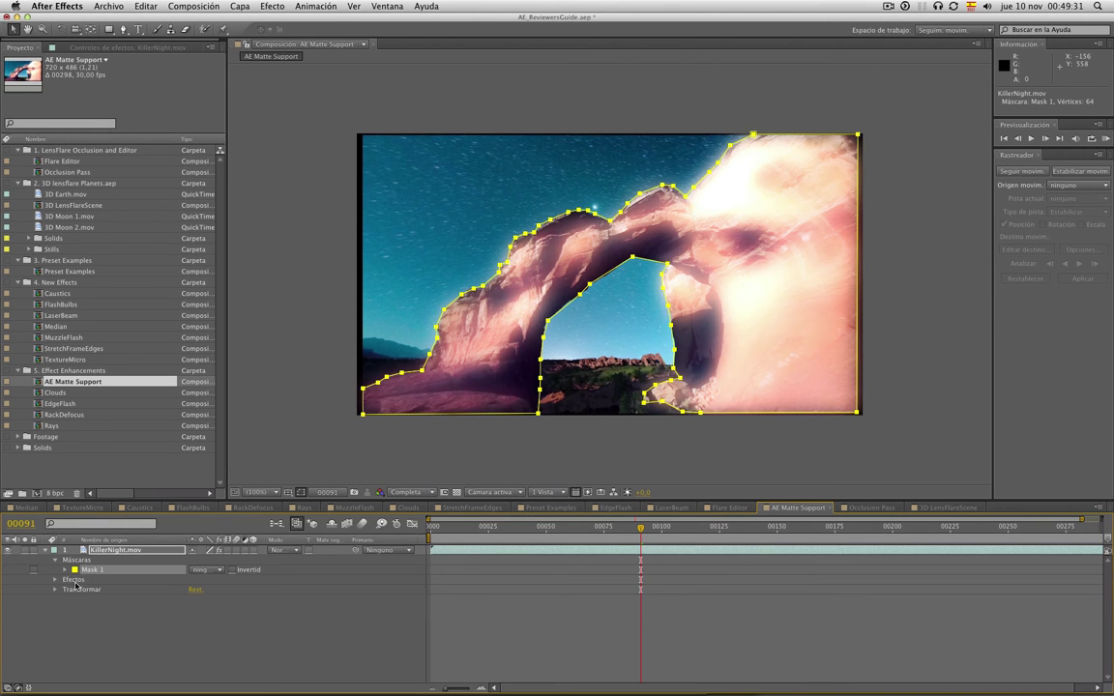
left_click(55, 580)
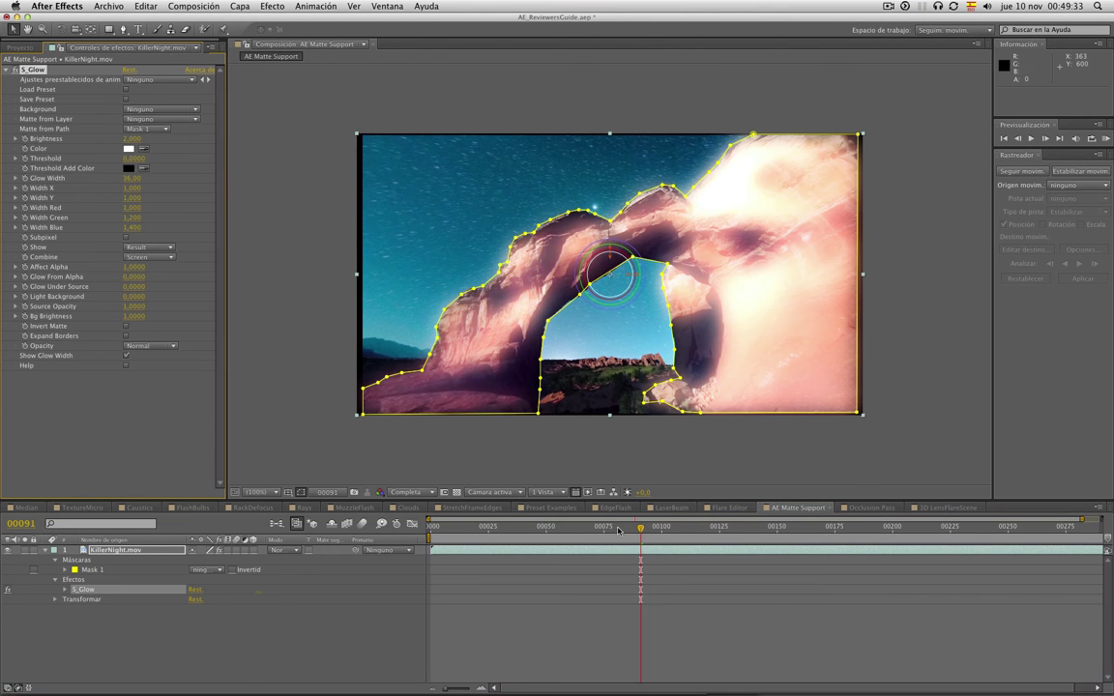
mouse_move(640, 533)
left_mouse_down()
mouse_move(764, 533)
mouse_move(506, 533)
left_mouse_up()
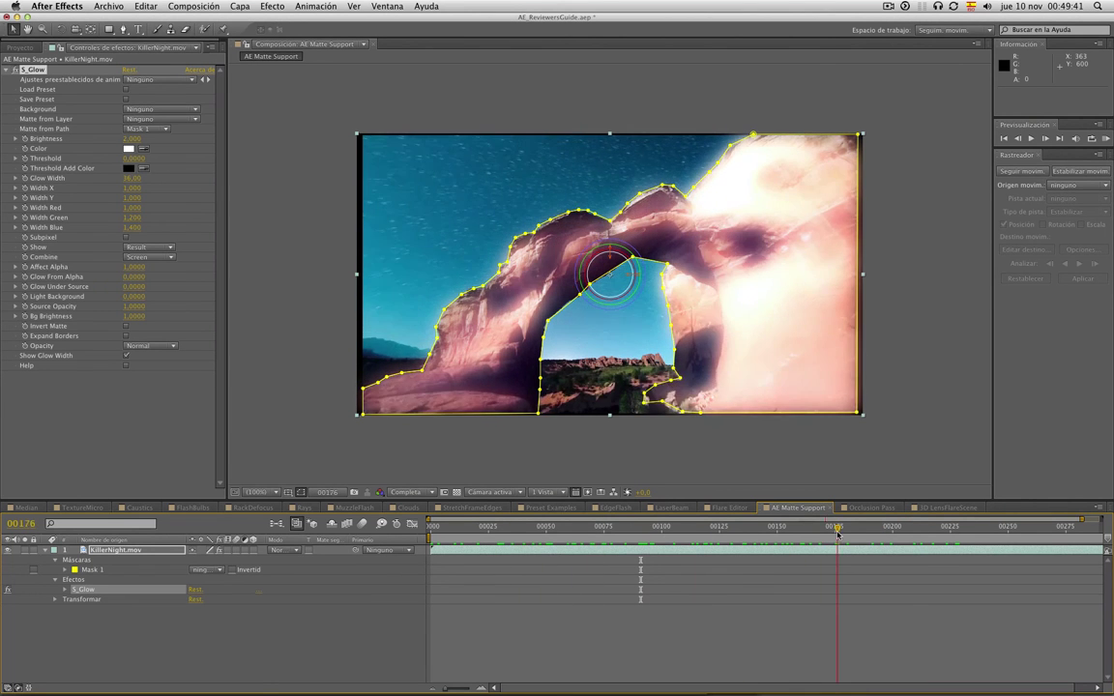
left_click(691, 528)
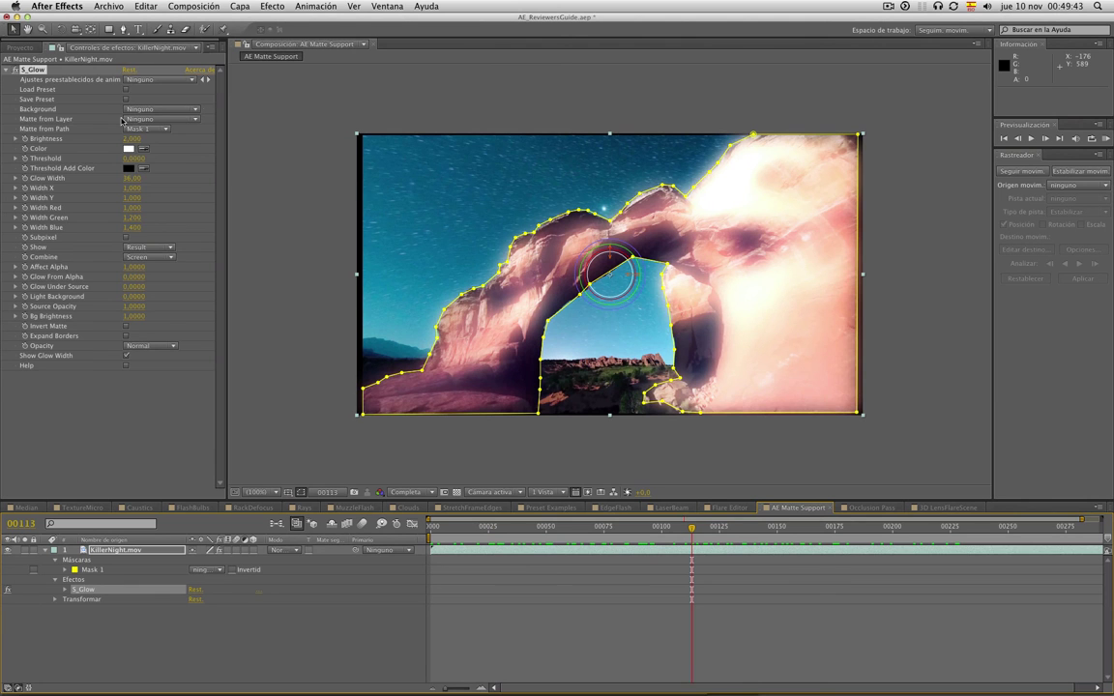
key("super+0")
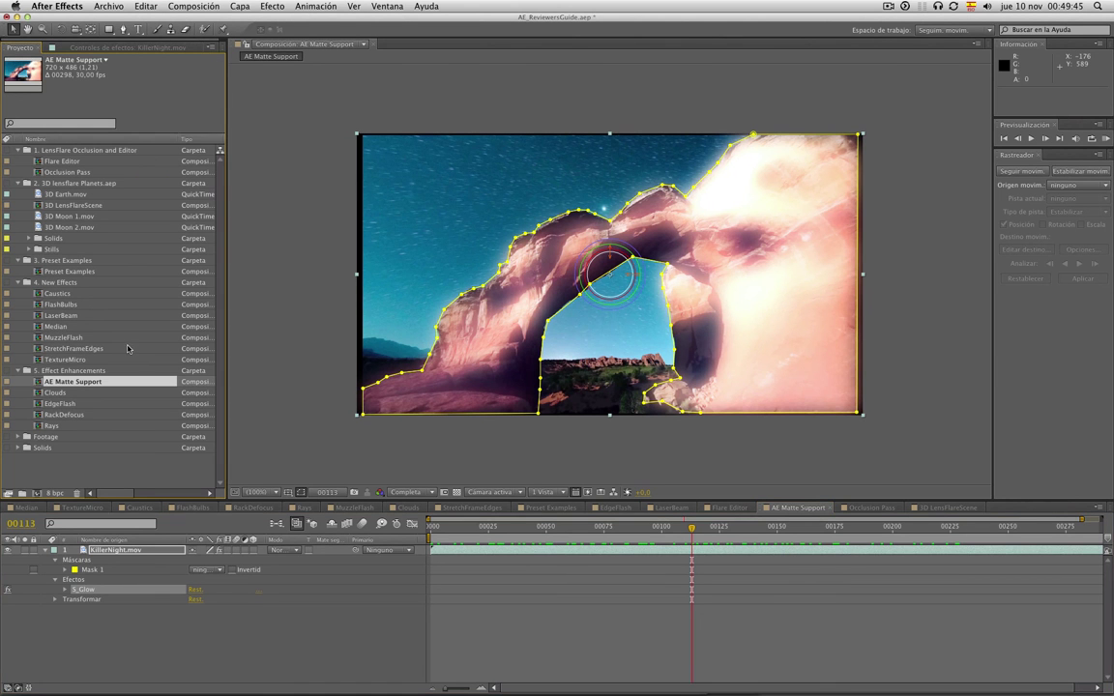
- Open the Clouds comp and load S_Clouds' Light my Fire preset after previewing Ice Curtains and Whoosh
double_click(56, 392)
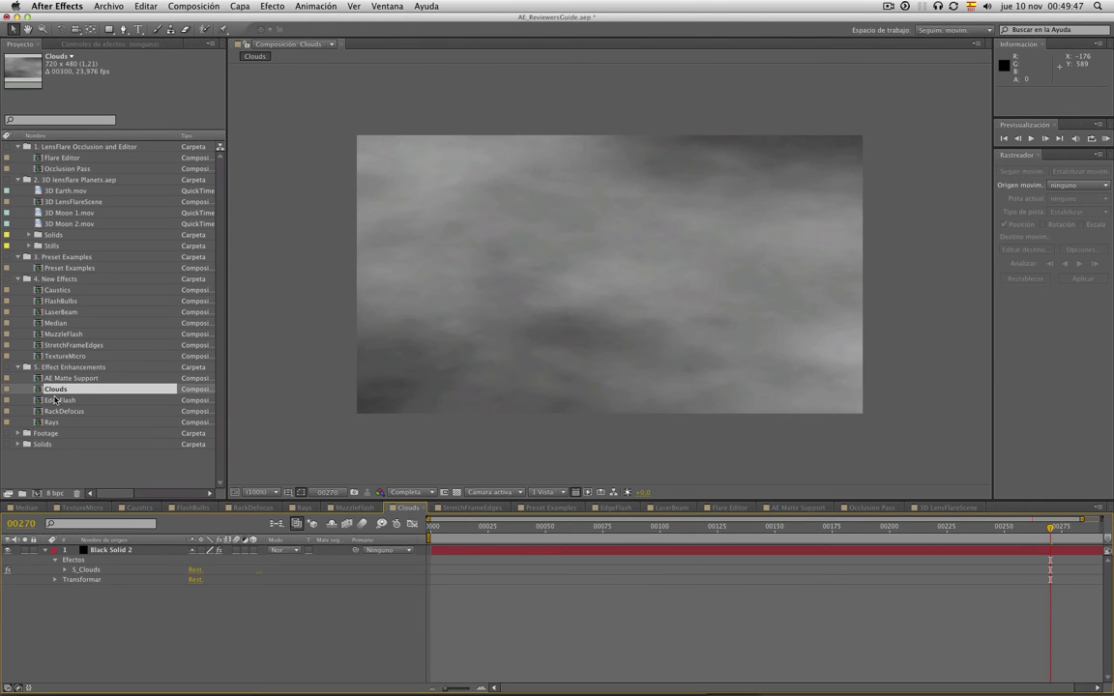
left_click_drag(945, 542, 666, 544)
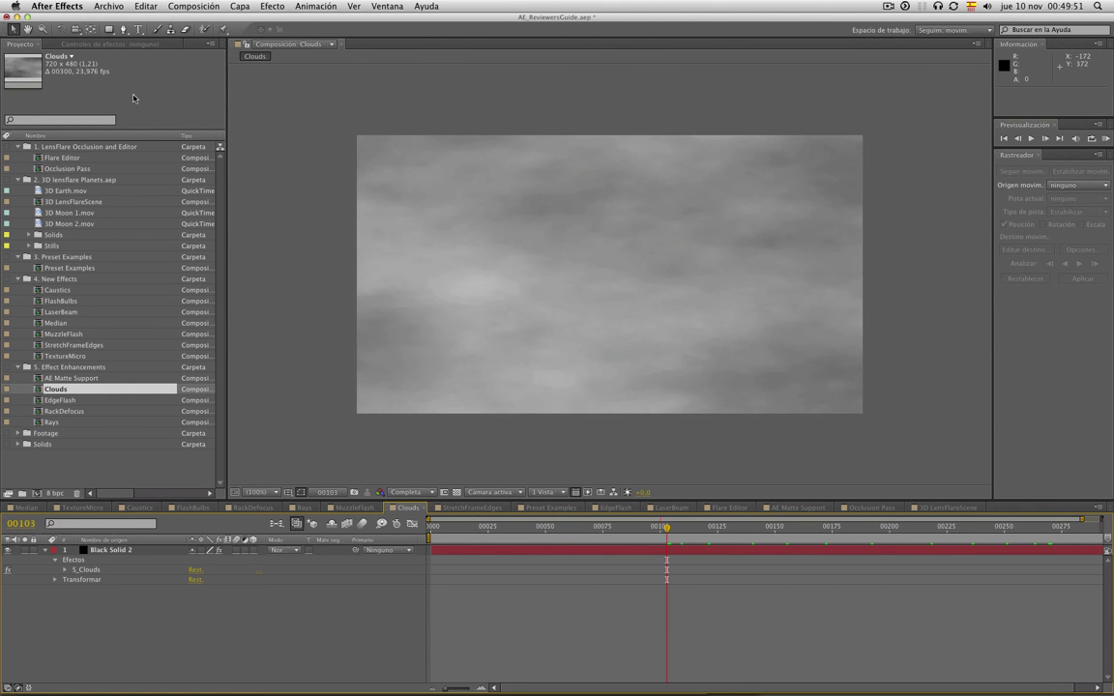
left_click(89, 569)
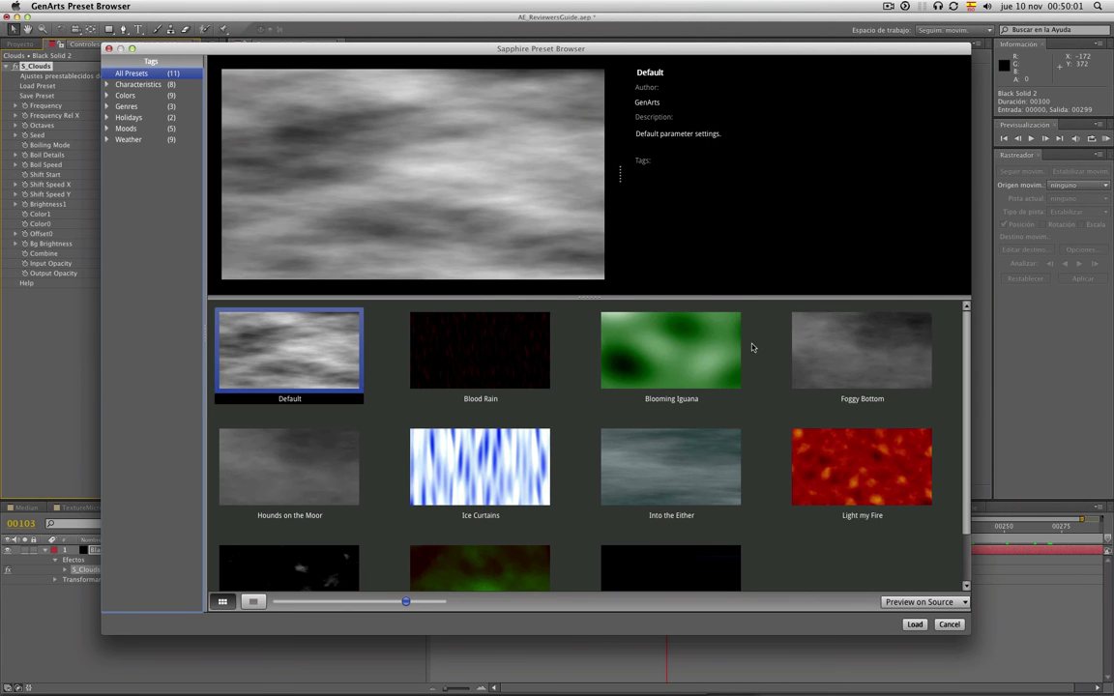
left_click(667, 365)
left_click(496, 465)
scroll(497, 483, "down", 2)
left_click(500, 520)
left_click(640, 540)
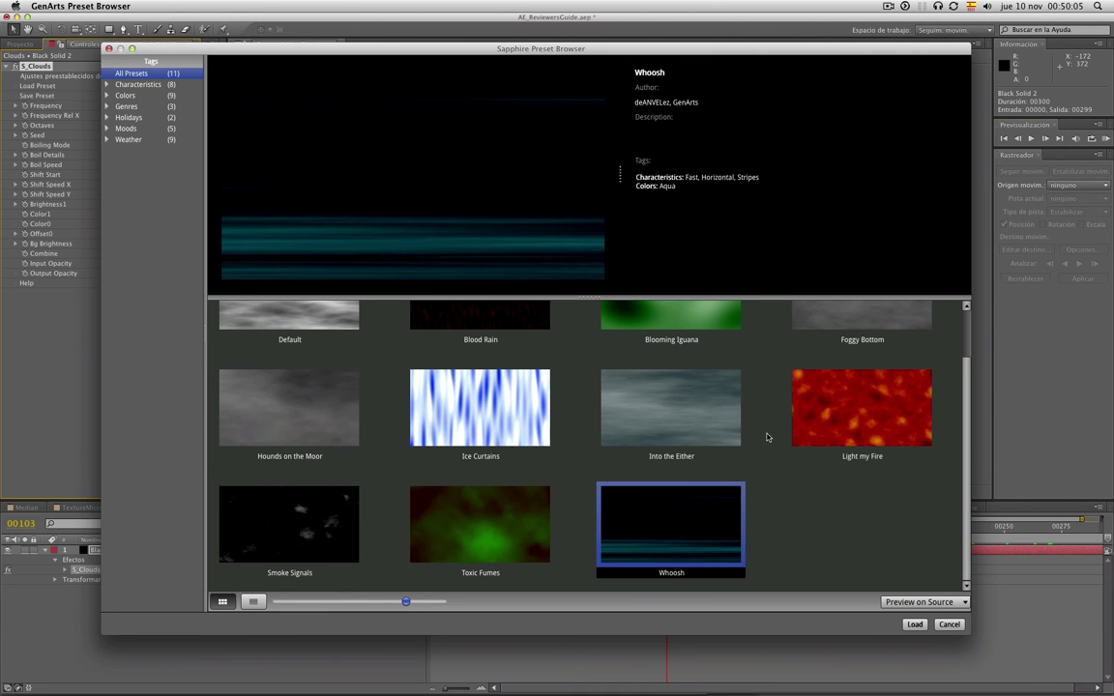
left_click(809, 422)
left_click(914, 625)
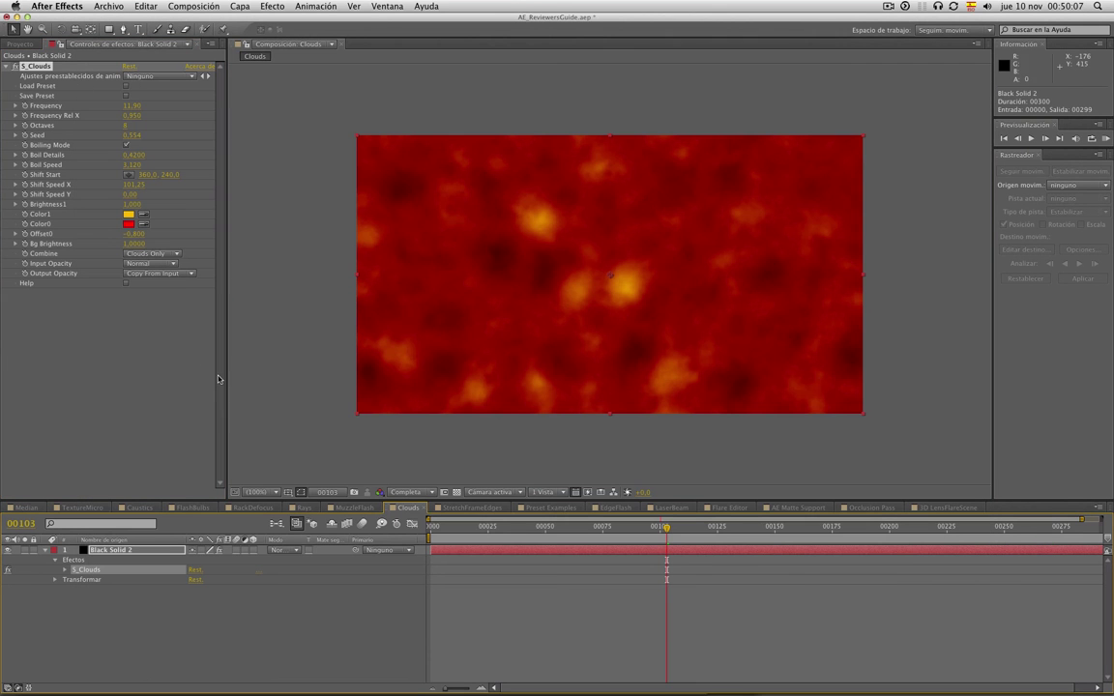
mouse_move(660, 531)
left_mouse_down()
mouse_move(584, 548)
mouse_move(784, 547)
left_mouse_up()
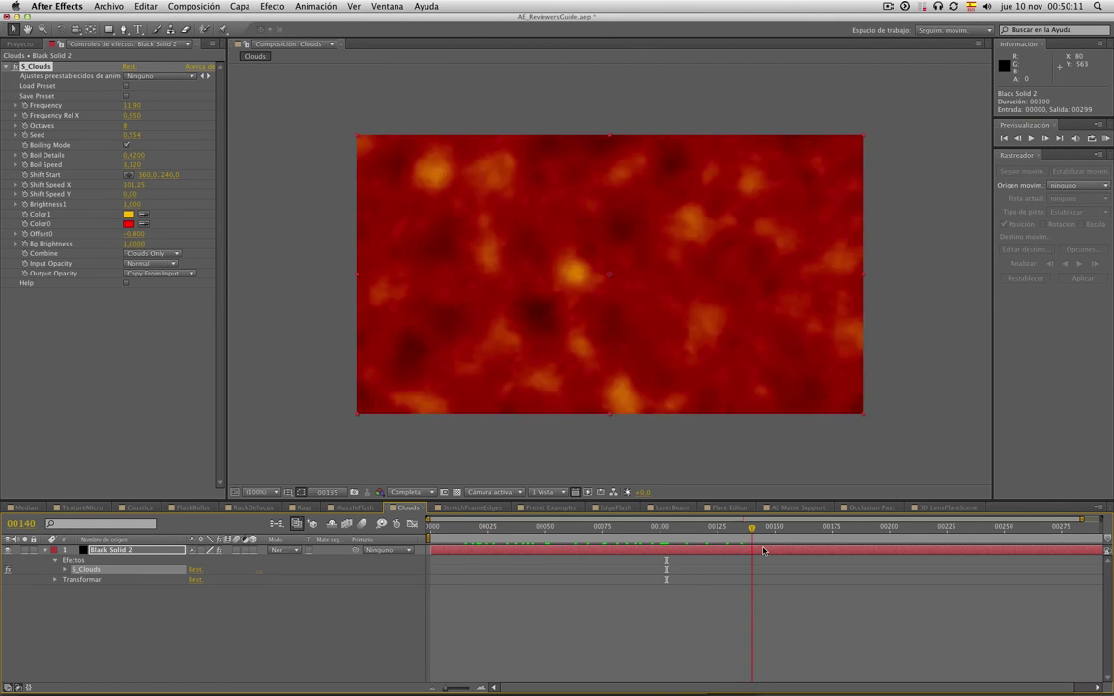
- Return to the project list and dismiss the accidentally opened import dialog
left_click(183, 44)
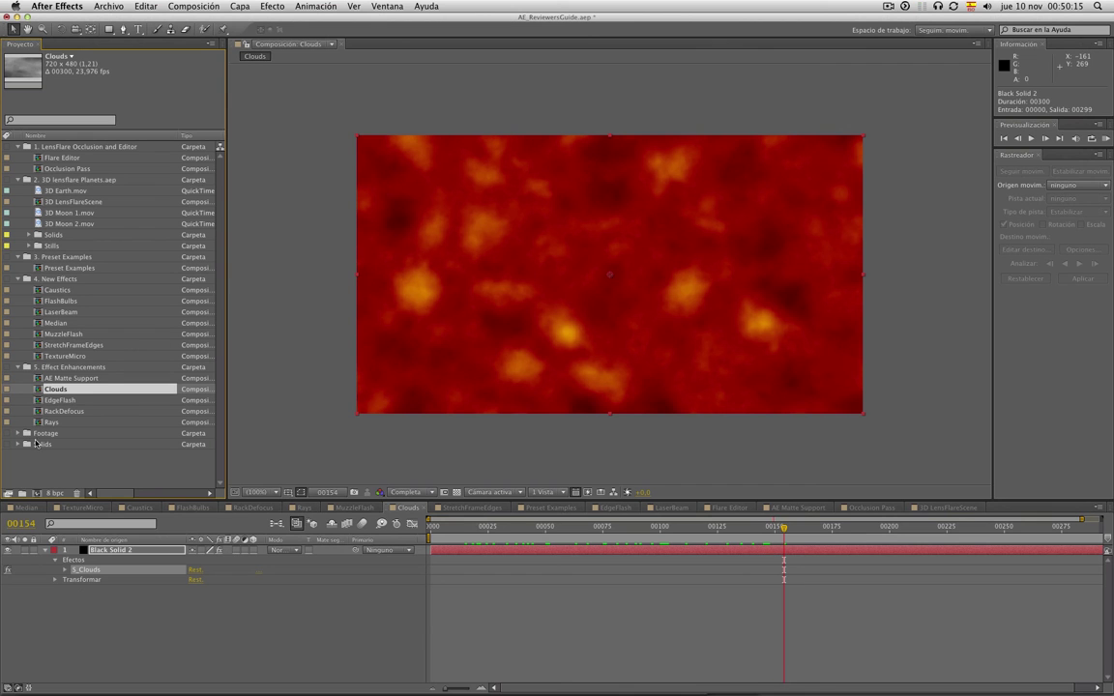
left_click(54, 401)
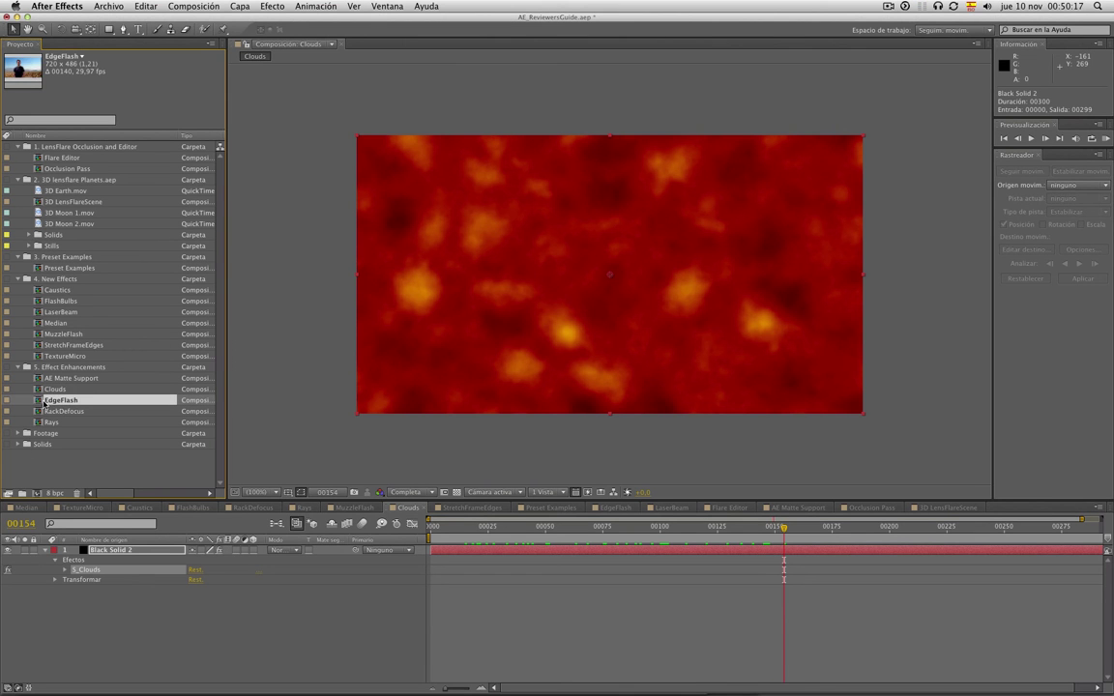
double_click(58, 464)
left_click(636, 425)
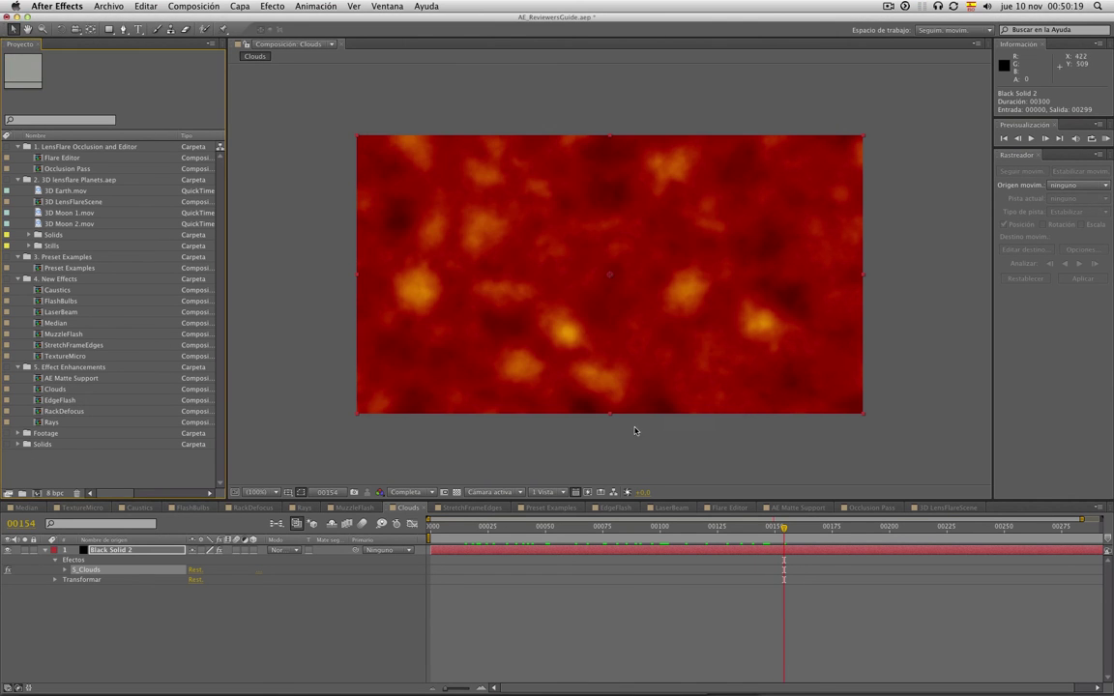
- Open EdgeFlash, toggle Keylight off and on, and disable S_EdgeFlash to compare edges
double_click(60, 399)
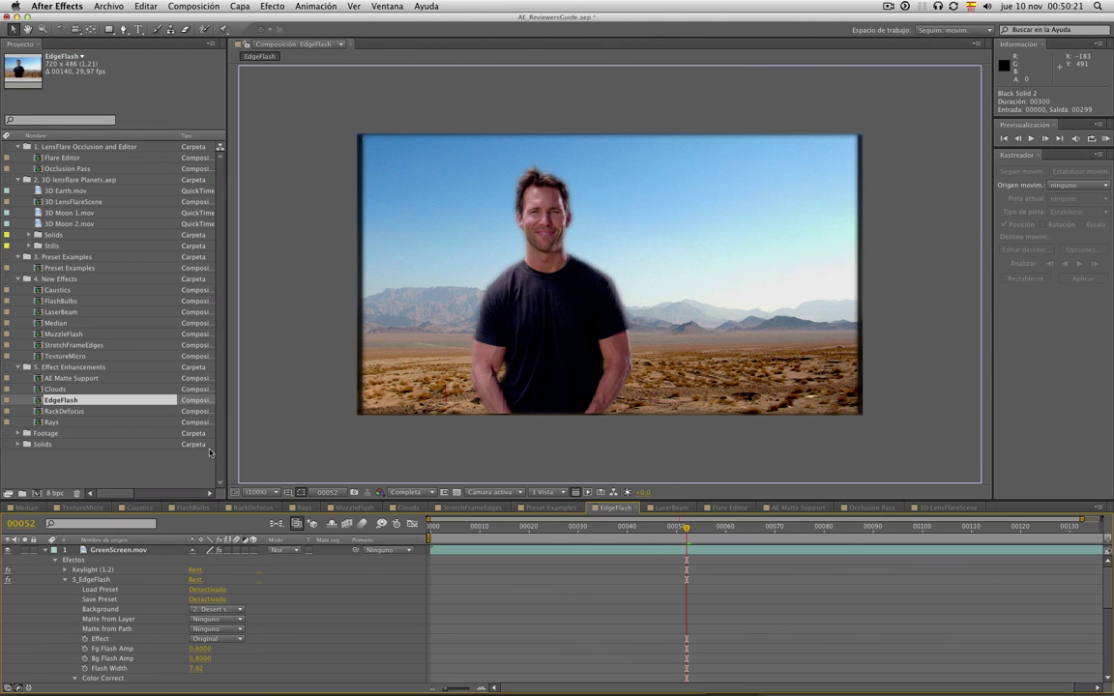
double_click(93, 571)
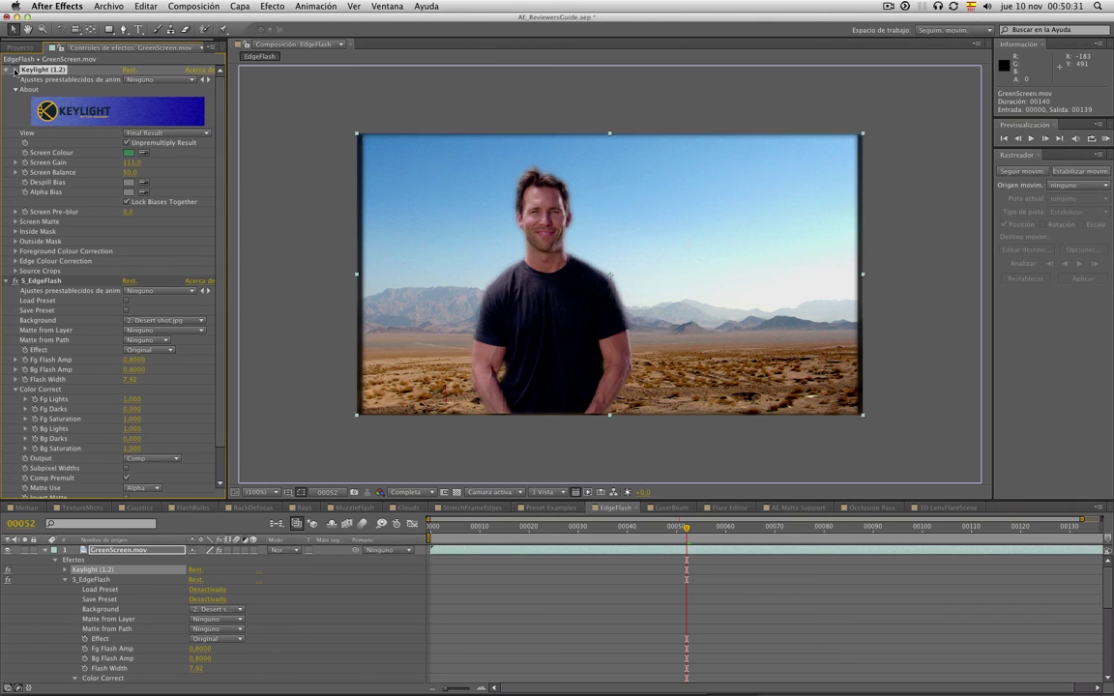
left_click(13, 69)
left_click(13, 69)
left_click(15, 282)
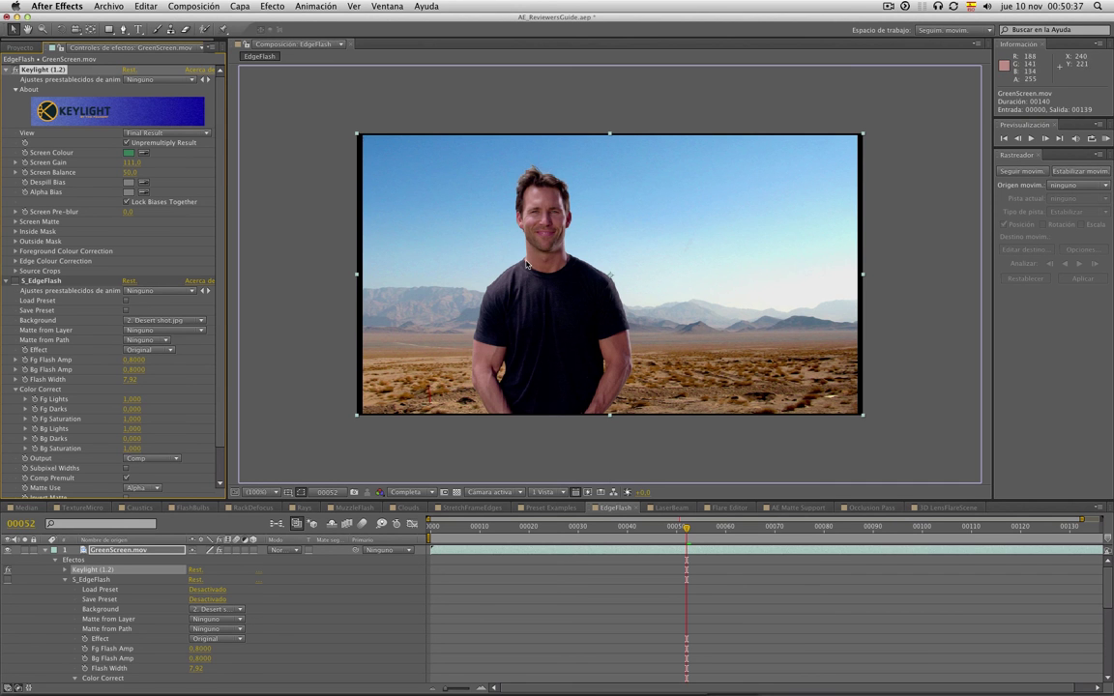
- Zoom into the man's neck and inspect his head, shirt and shoulder edges, then zoom out
key("z")
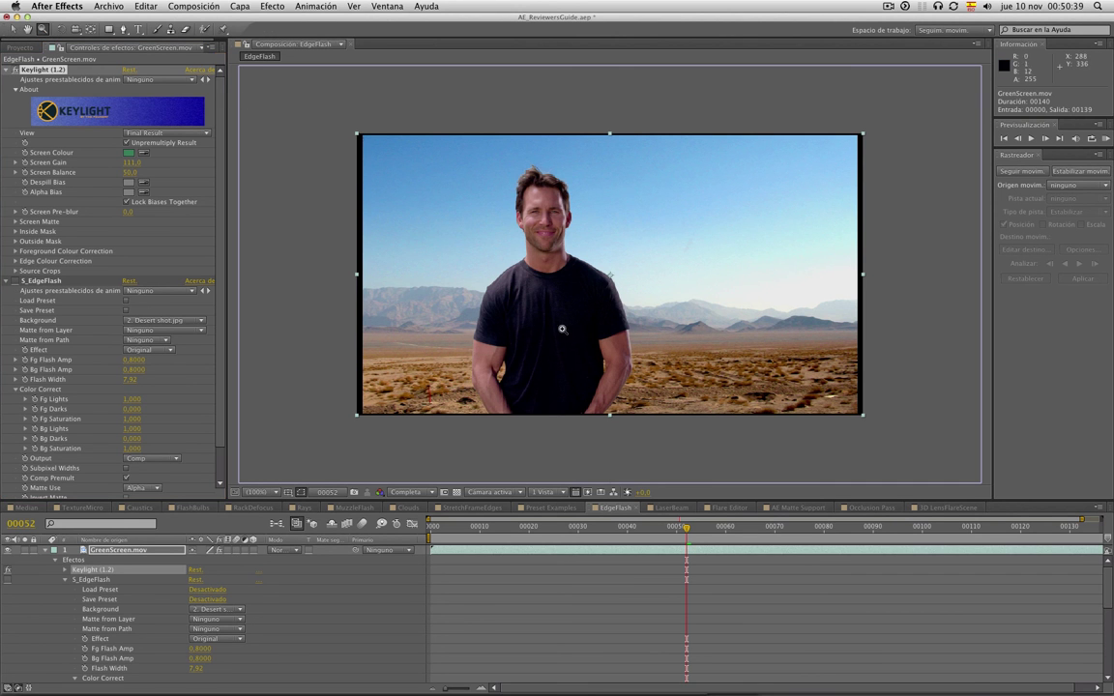
left_click(567, 319)
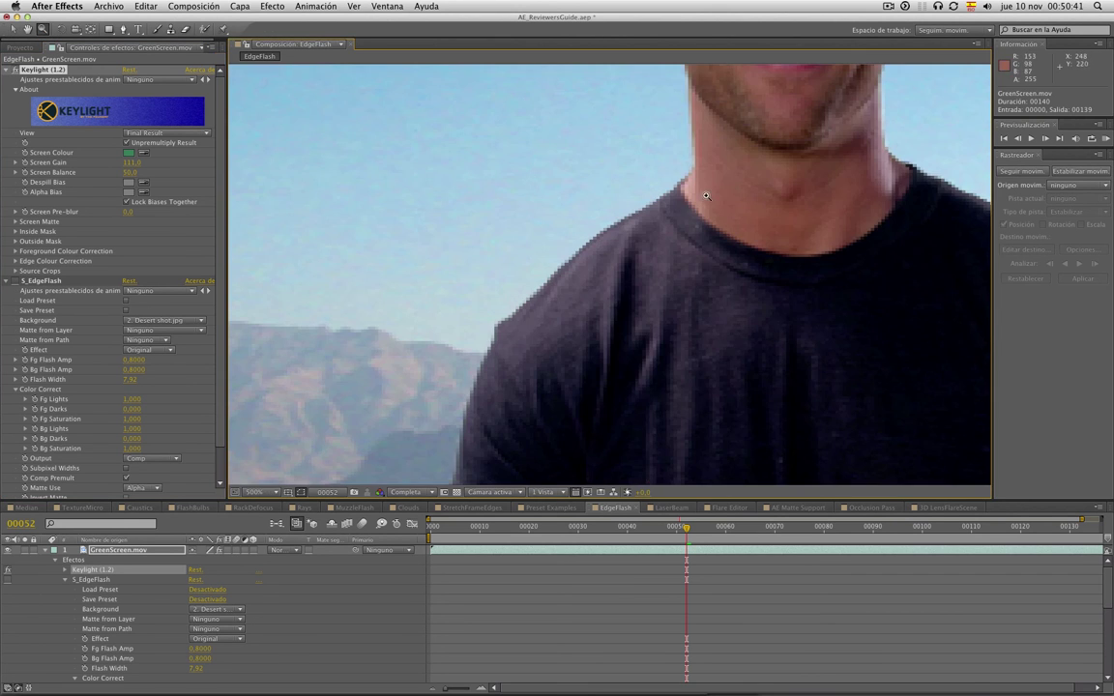
key("h")
left_click_drag(708, 218, 602, 162)
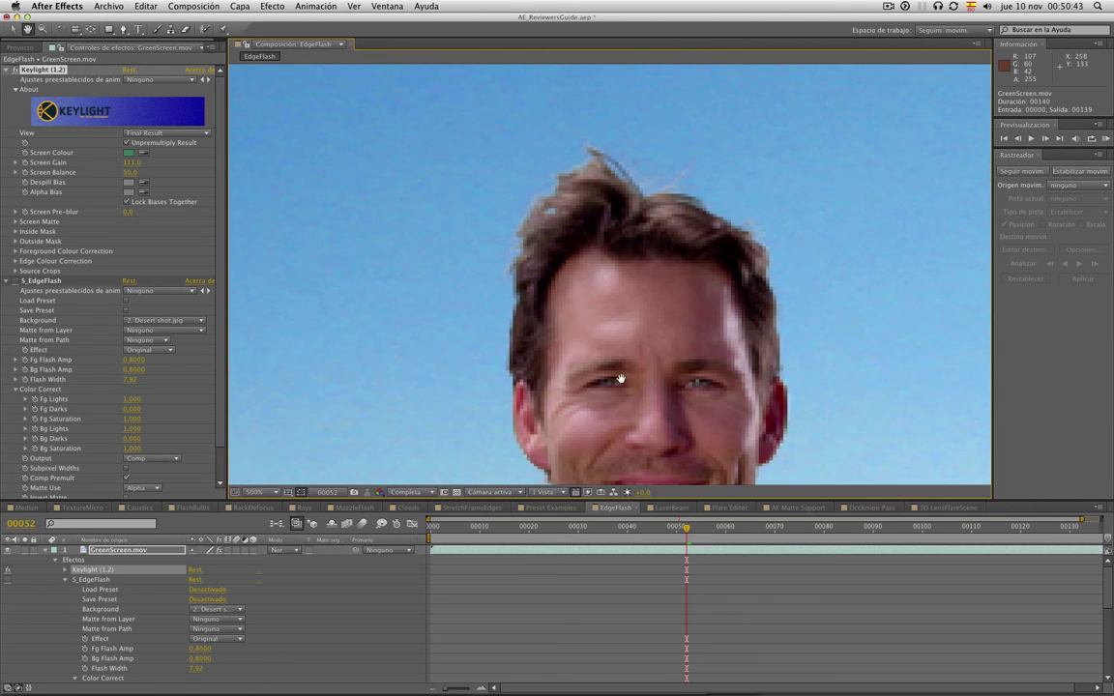
mouse_move(835, 356)
left_mouse_down()
mouse_move(605, 323)
mouse_move(592, 351)
mouse_move(722, 312)
mouse_move(758, 231)
mouse_move(757, 360)
left_mouse_up()
key("z")
left_click_drag(462, 261, 575, 326)
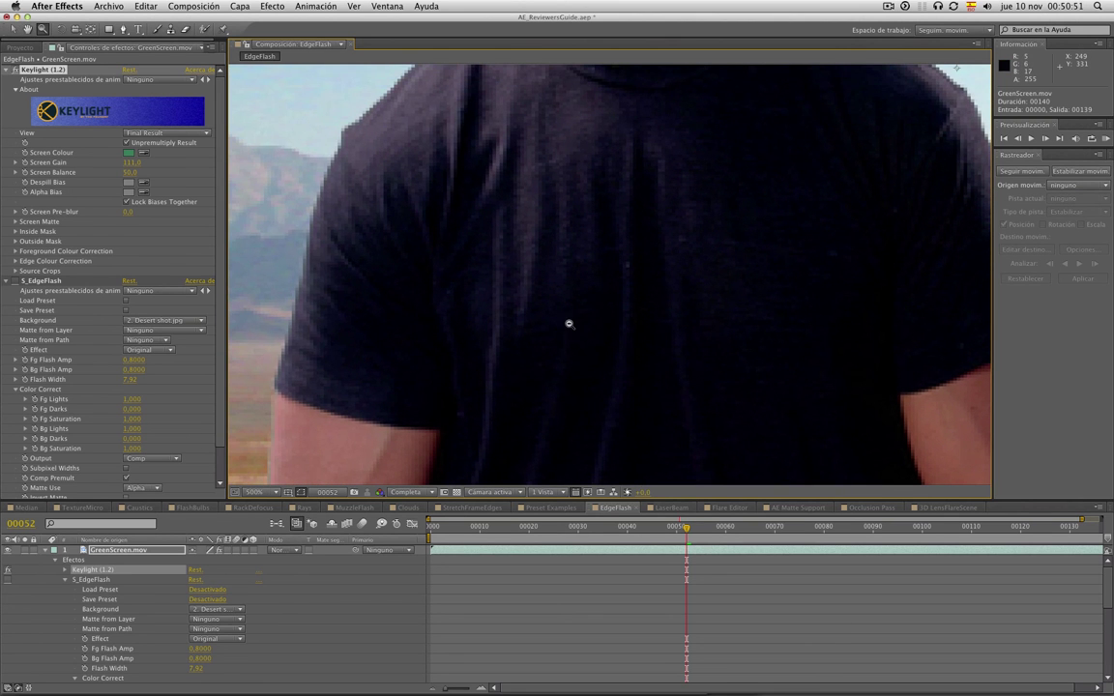
left_click(569, 324, "alt")
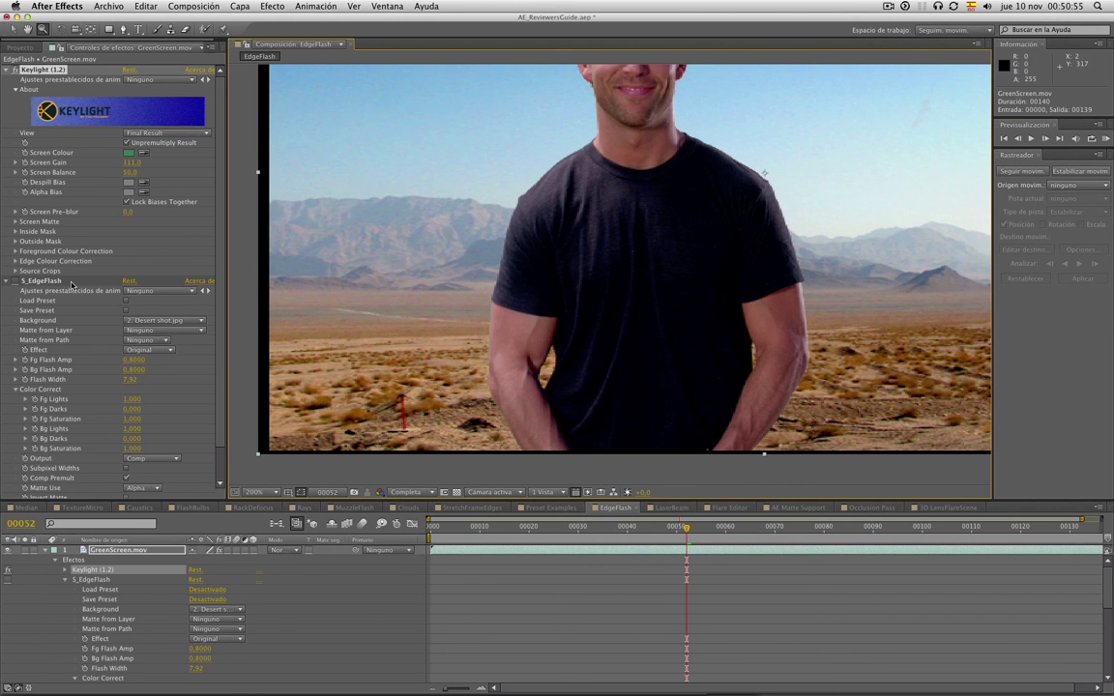
- Re-enable S_EdgeFlash and frame the man's whole face to show the edge glow
left_click(15, 280)
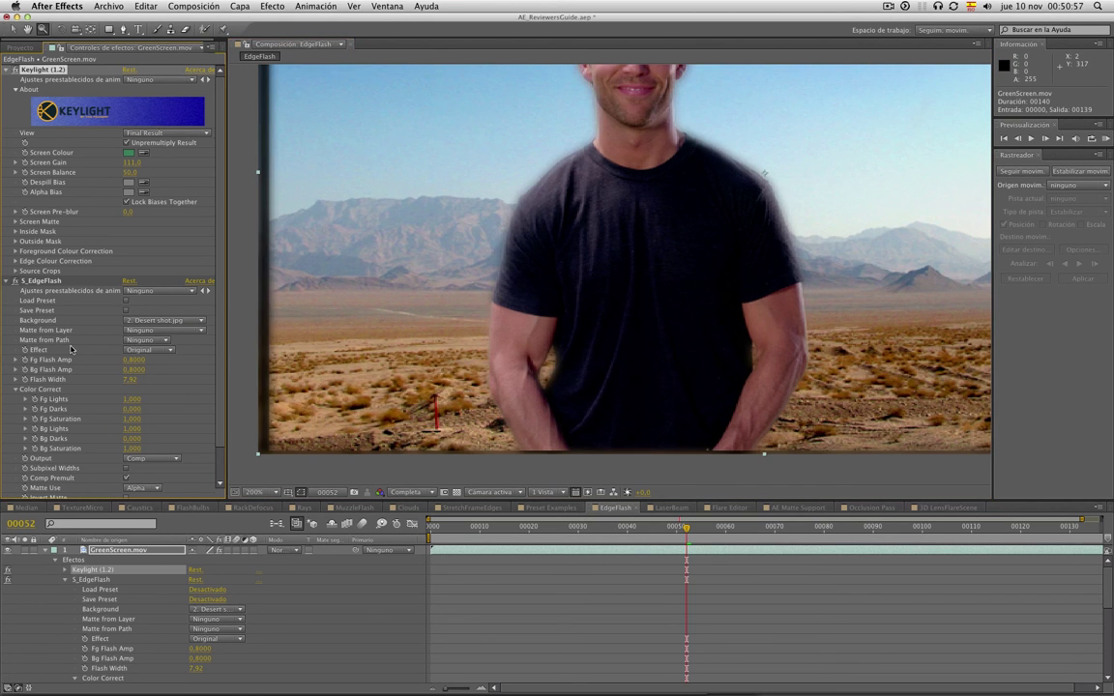
key("h")
mouse_move(602, 143)
left_mouse_down()
mouse_move(549, 333)
mouse_move(577, 228)
left_mouse_up()
key("z")
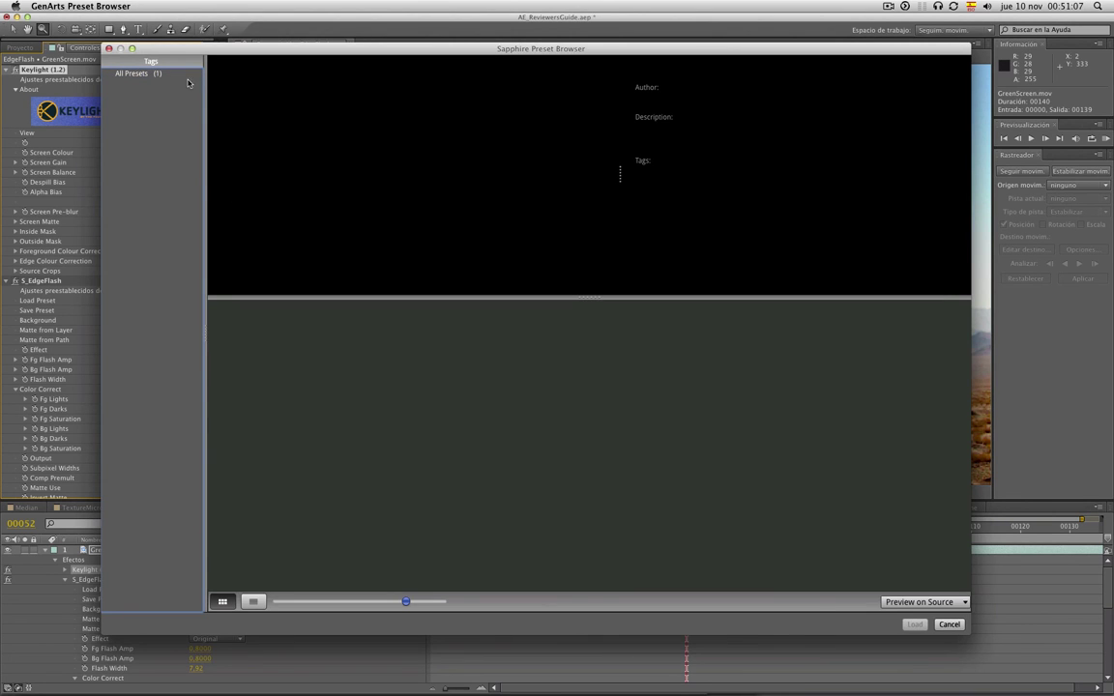
- Load the Default EdgeFlash preset, then scrub Fg Flash Amp to 0.6300 and Bg Flash Amp to 1.1900
left_click(133, 76)
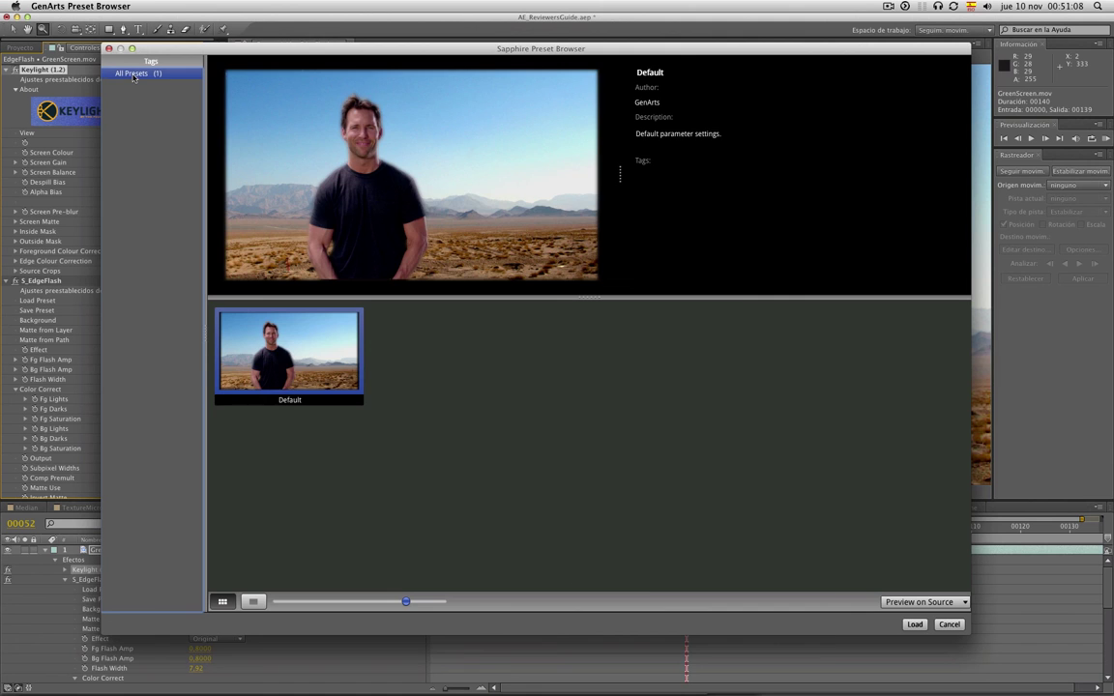
left_click(915, 624)
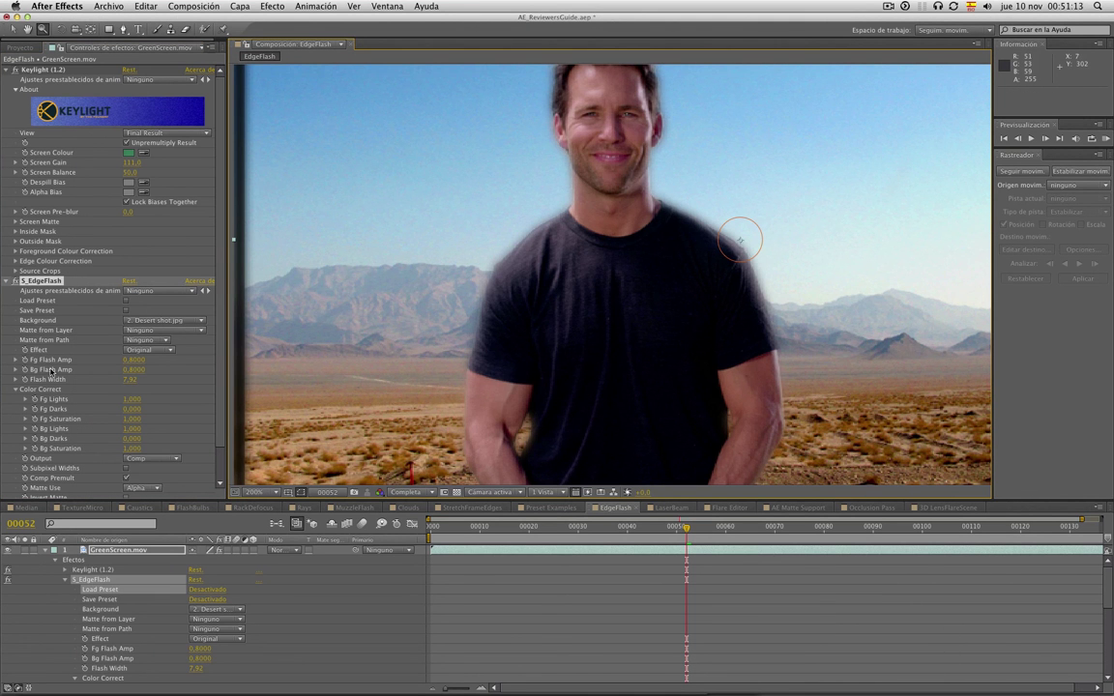
mouse_move(134, 360)
left_mouse_down()
mouse_move(157, 361)
mouse_move(90, 364)
mouse_move(137, 333)
left_mouse_up()
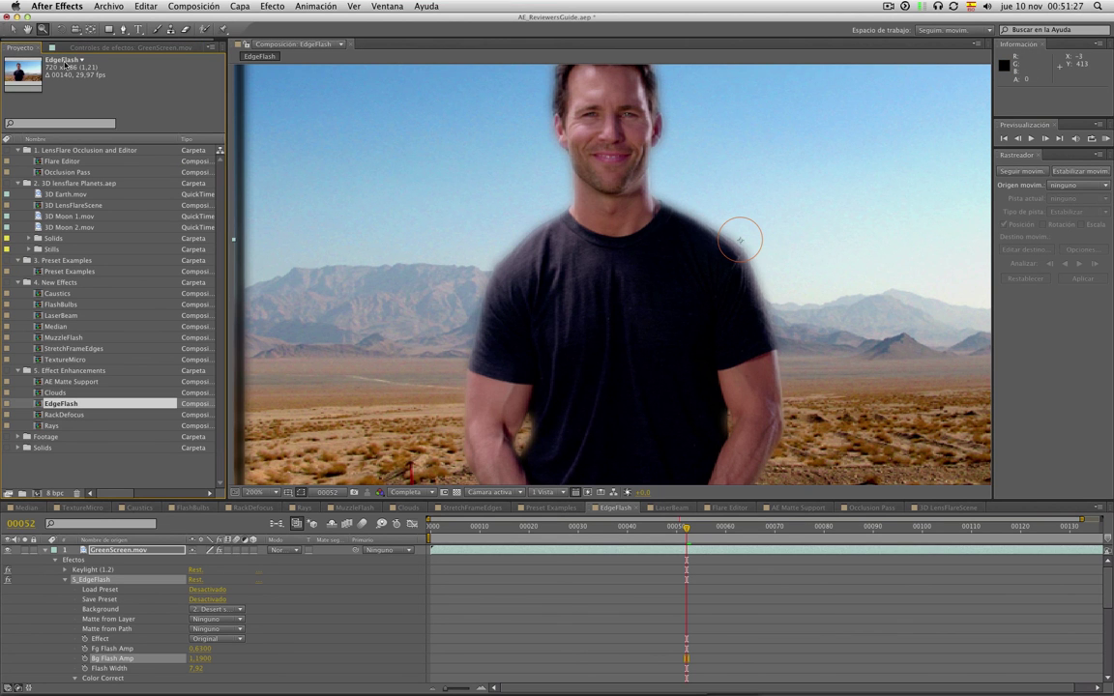
- Open the RackDefocus comp and scrub S_RackDefocus Defocus Width and Chroma Distort to compare sharp and blurred
left_click(68, 415)
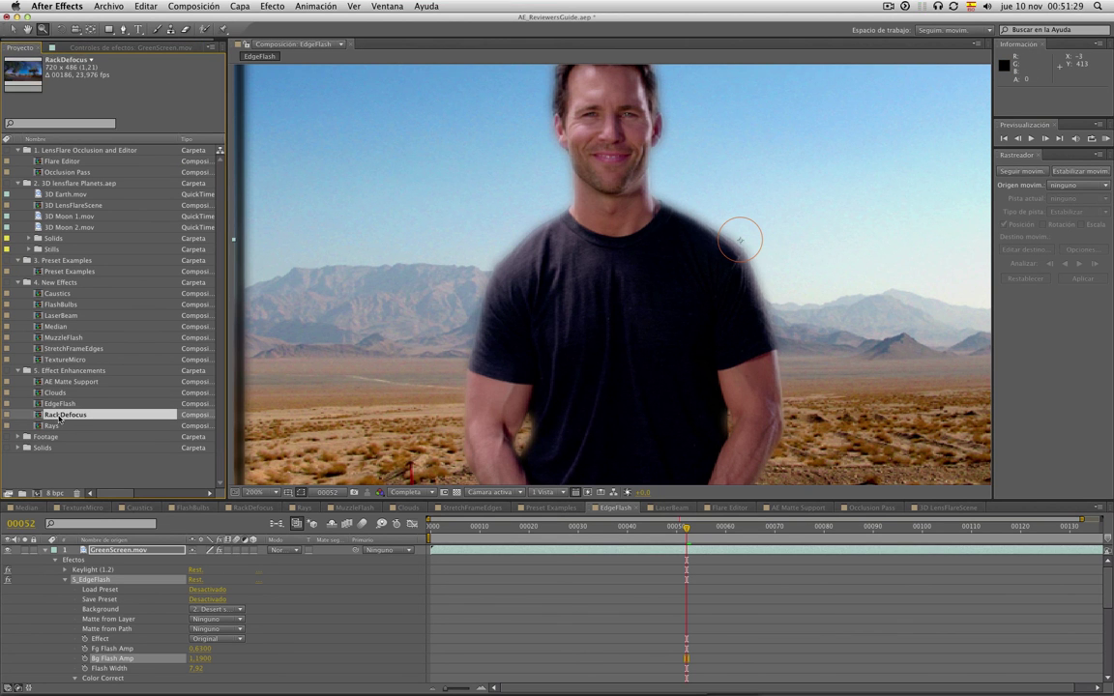
double_click(68, 416)
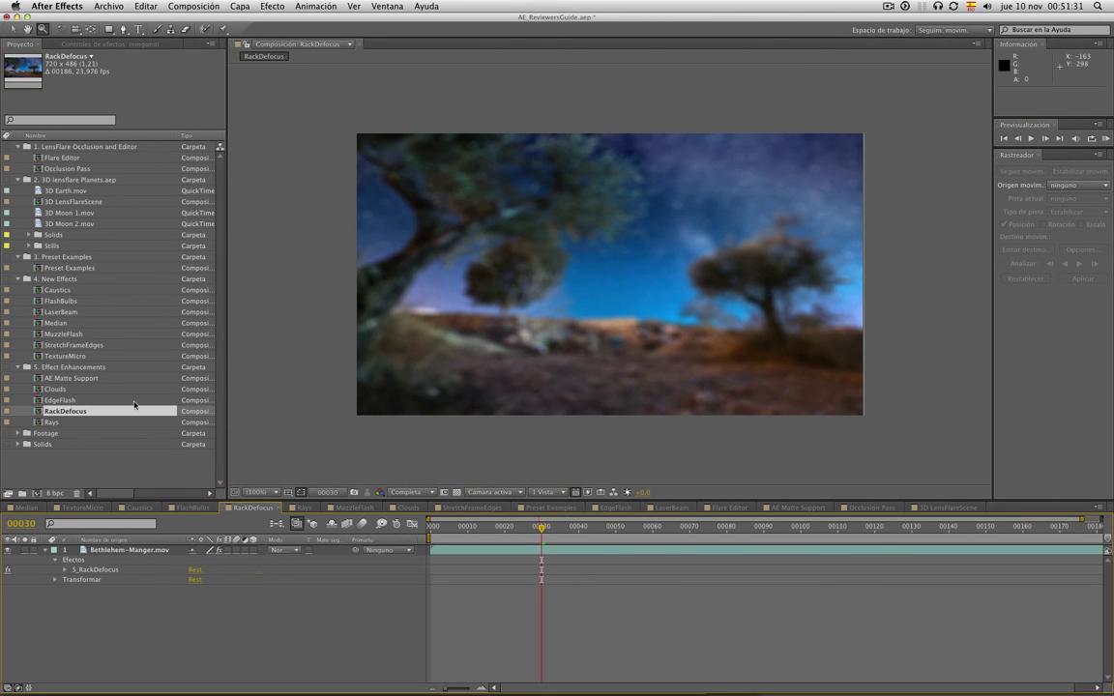
left_click(94, 570)
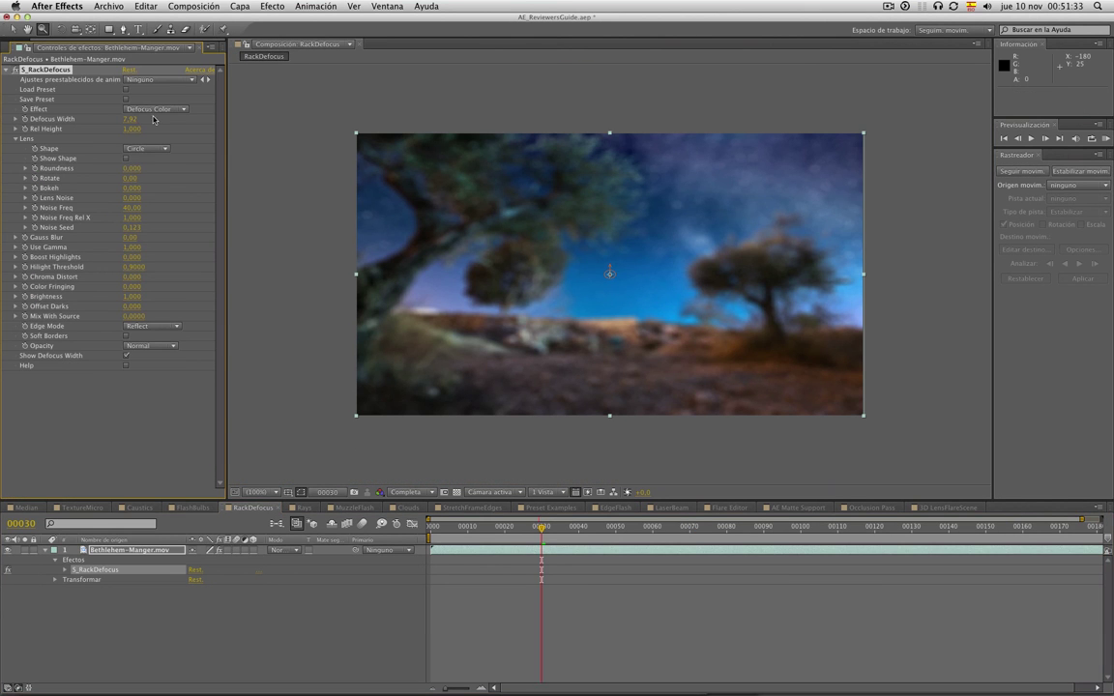
left_click_drag(127, 119, 114, 119)
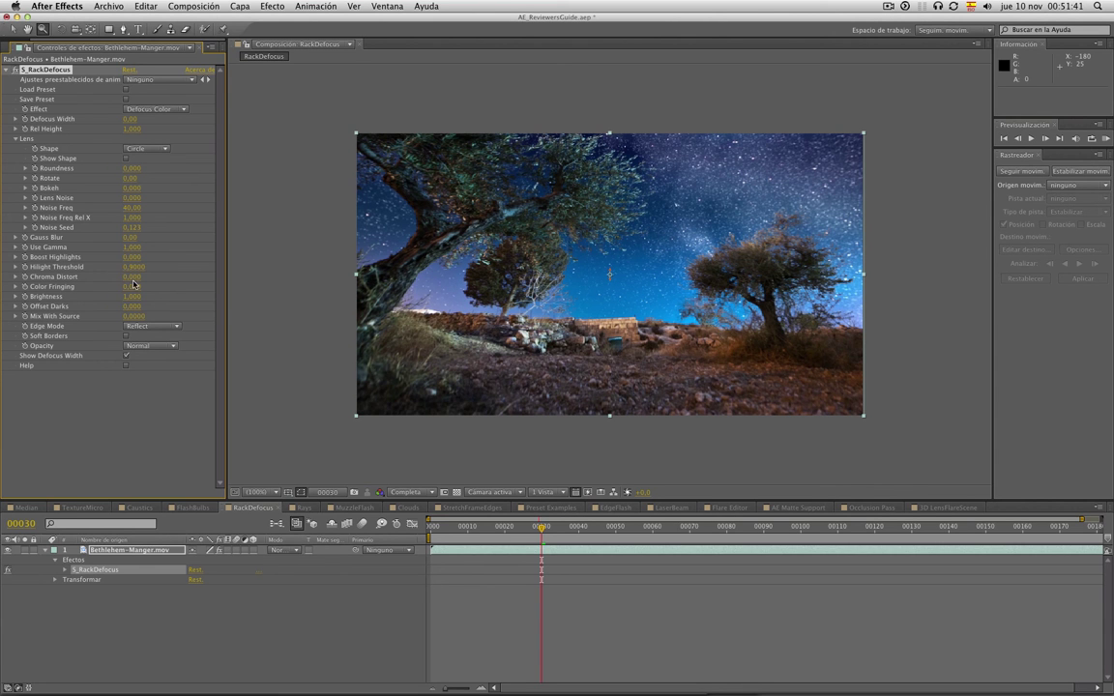
mouse_move(144, 276)
left_mouse_down()
mouse_move(170, 277)
mouse_move(138, 248)
left_mouse_up()
left_click_drag(125, 119, 131, 119)
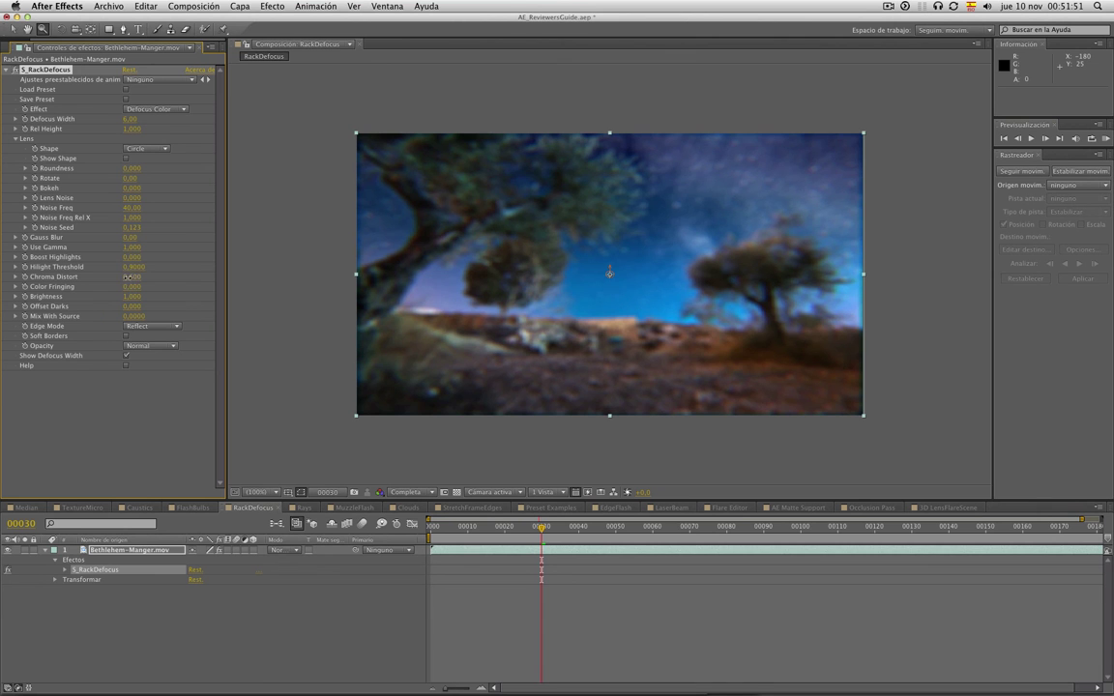
mouse_move(145, 277)
left_mouse_down()
mouse_move(280, 277)
mouse_move(94, 281)
mouse_move(135, 303)
left_mouse_up()
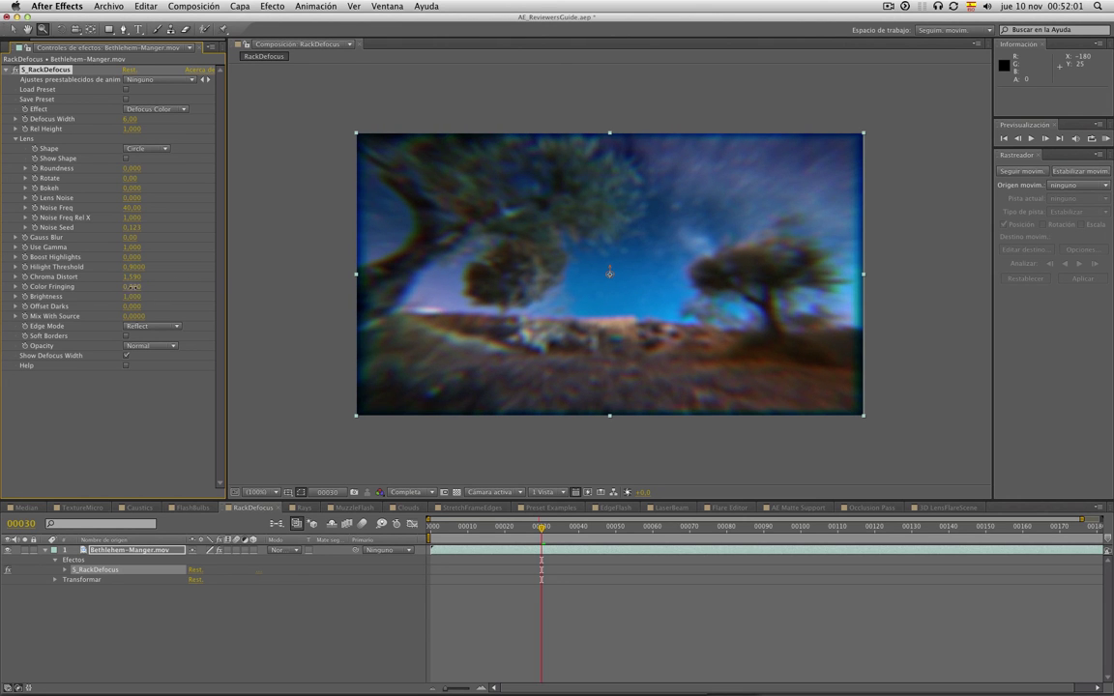
- Raise Color Fringing to 1.520, reduce Defocus Width, and open the Rays composition
left_click_drag(343, 285, 293, 284)
left_click_drag(196, 286, 187, 276)
left_click_drag(125, 118, 126, 118)
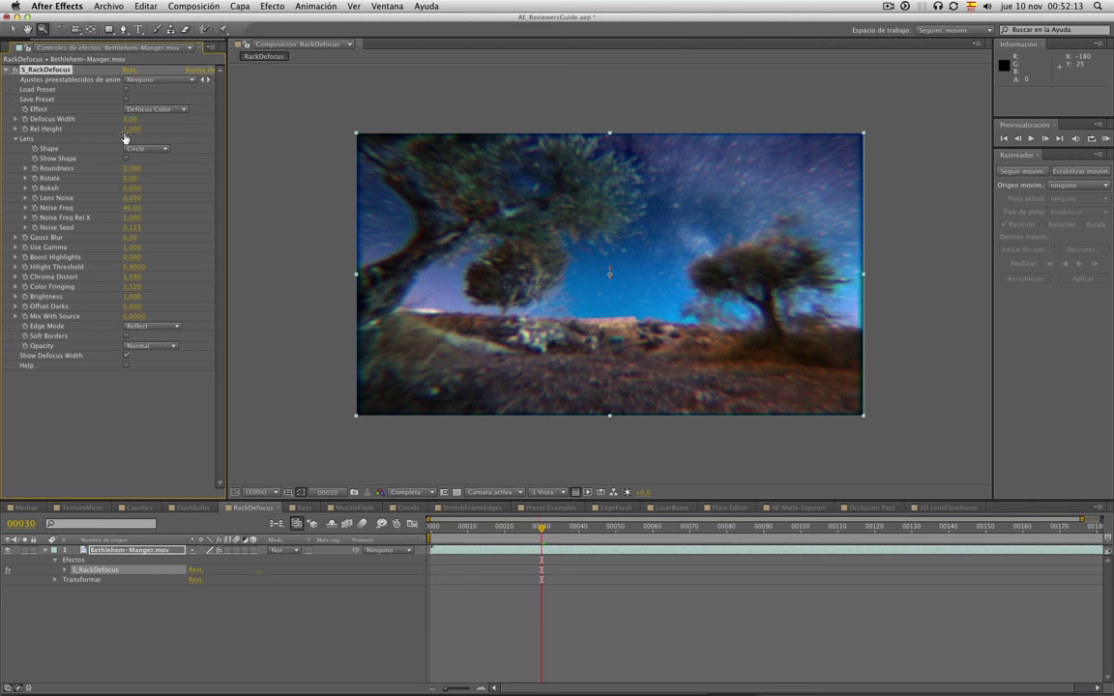
left_click(189, 50)
double_click(73, 423)
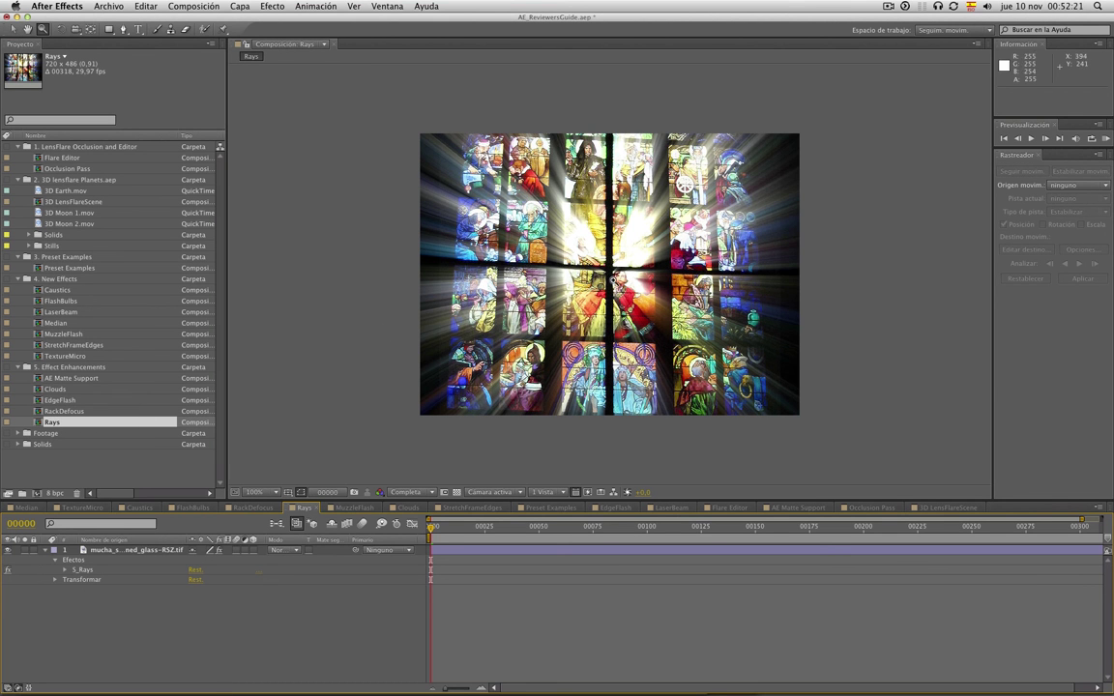
- Move the S_Rays Center XY to the image's left and toggle the effect off and on to compare
double_click(87, 569)
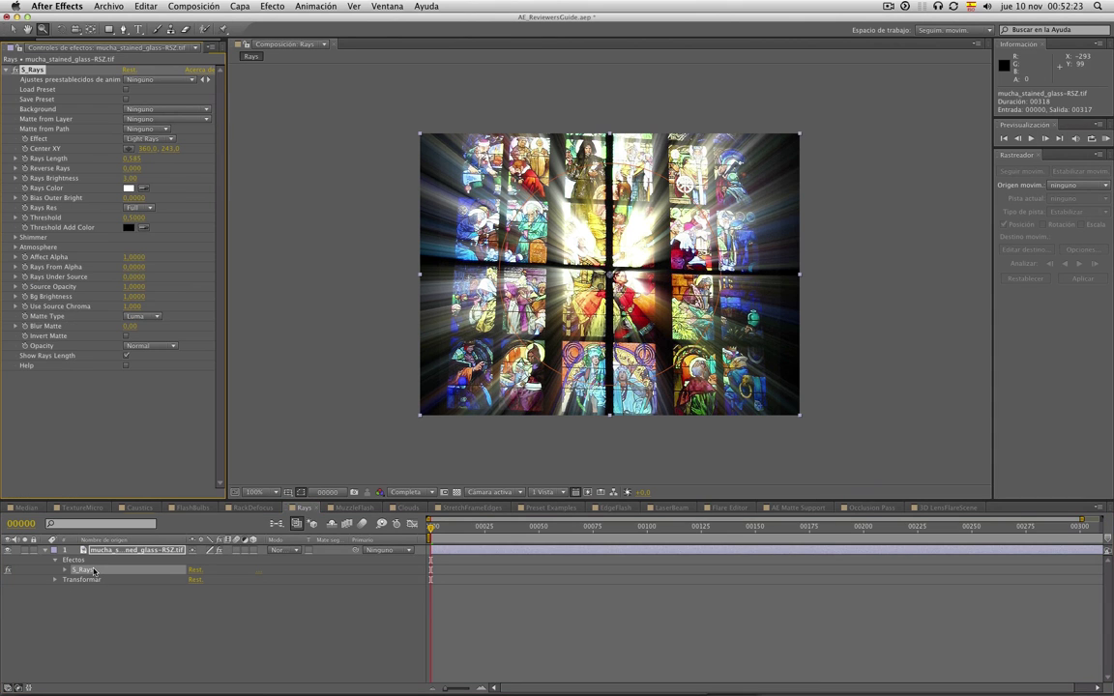
mouse_move(631, 277)
left_mouse_down()
mouse_move(497, 309)
mouse_move(440, 257)
mouse_move(721, 249)
mouse_move(598, 314)
left_mouse_up()
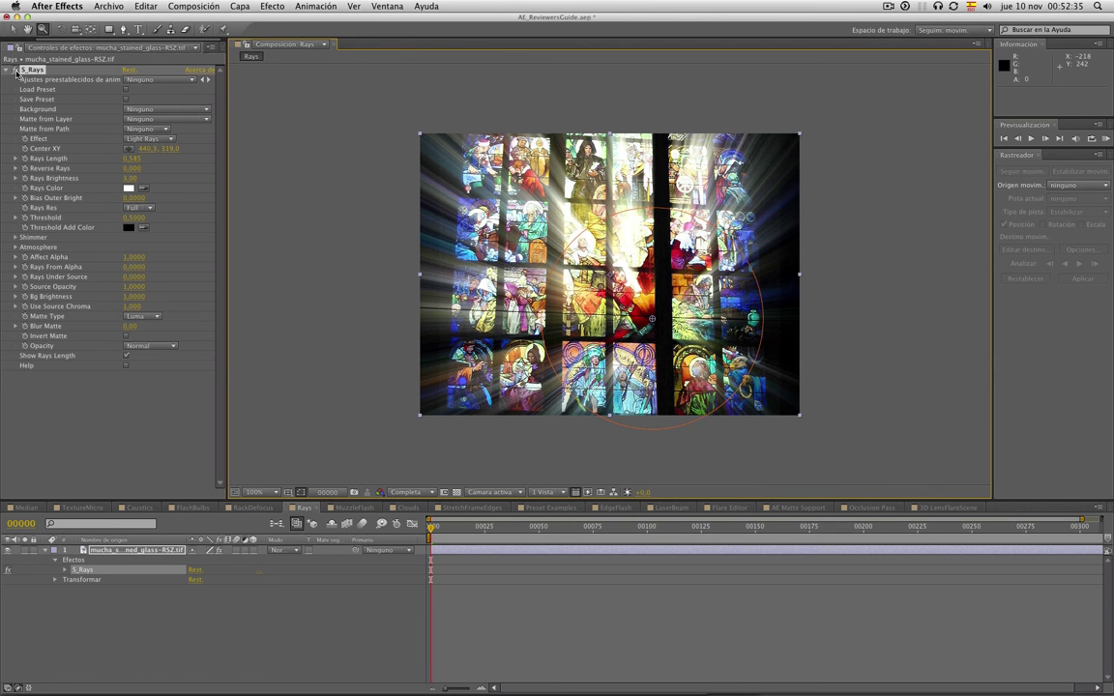
left_click(15, 70)
left_click(14, 69)
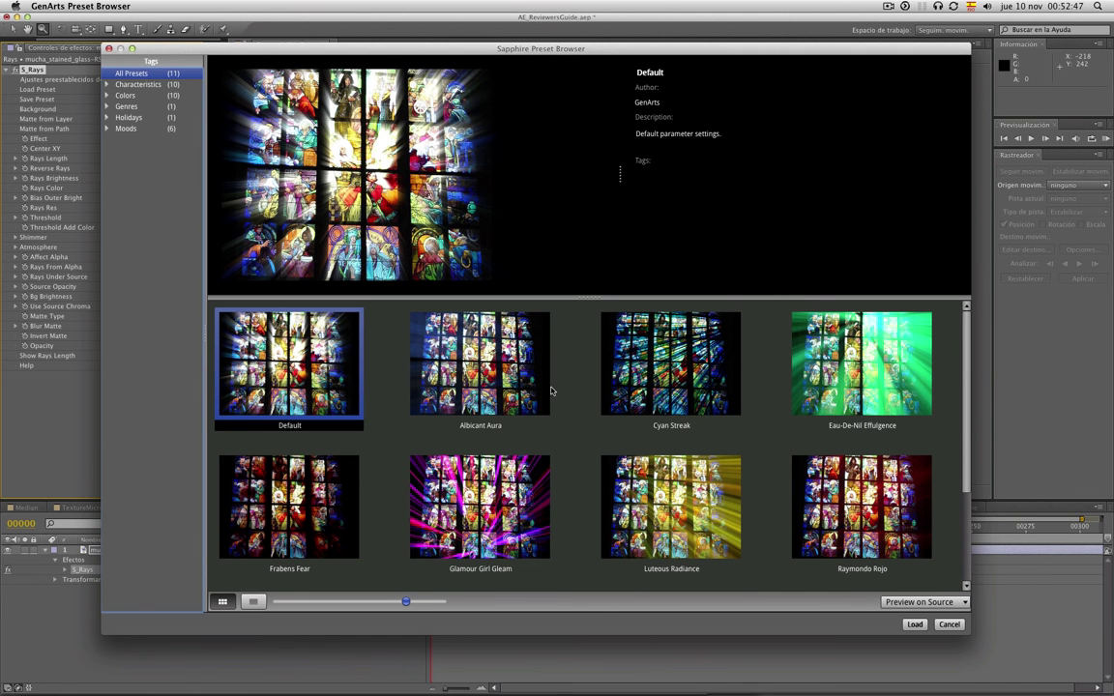
- Apply the Glamour Girl Gleam preset and set Matte from Layer to 1. mucha_stained_glass-RSZ.tif
left_click(445, 466)
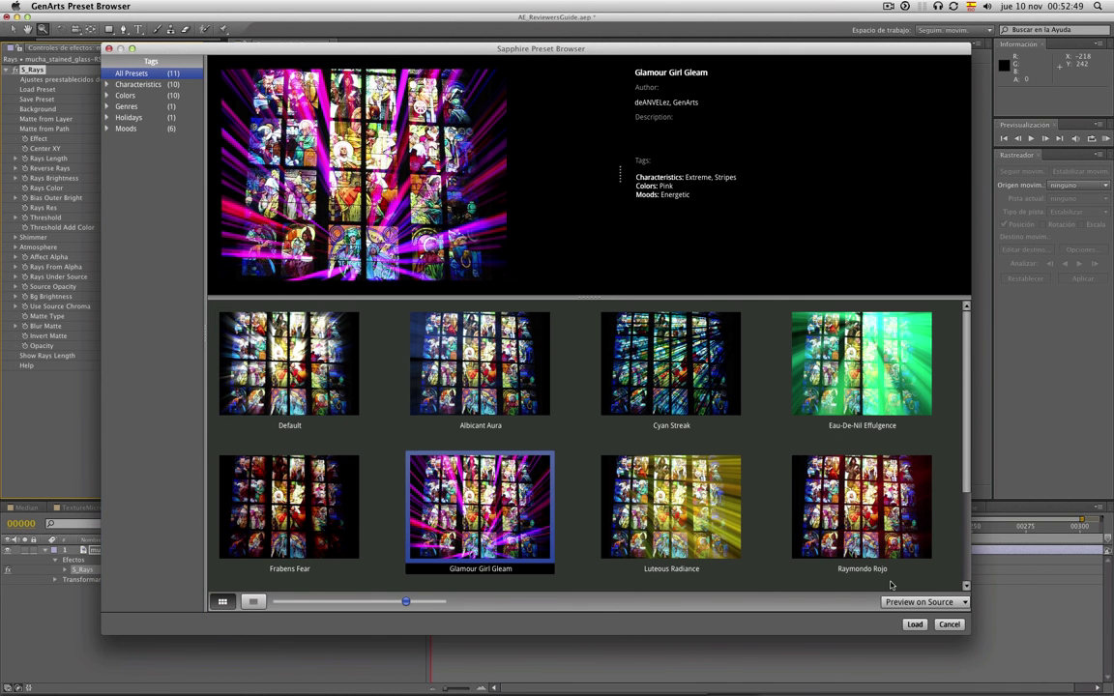
left_click(914, 624)
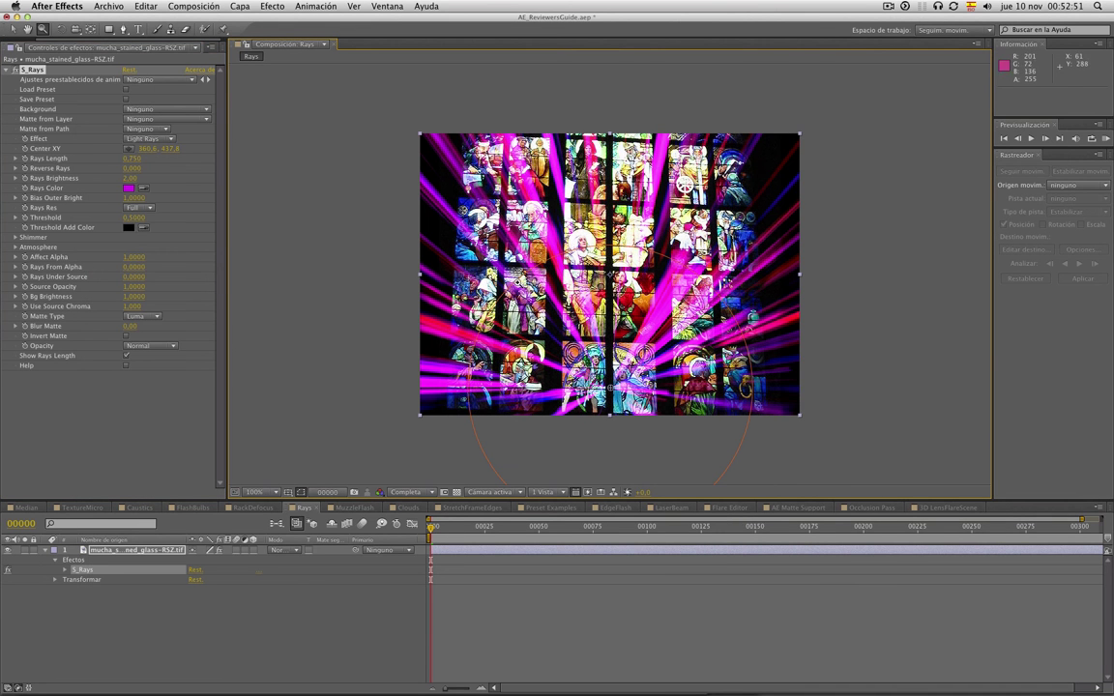
left_click(145, 125)
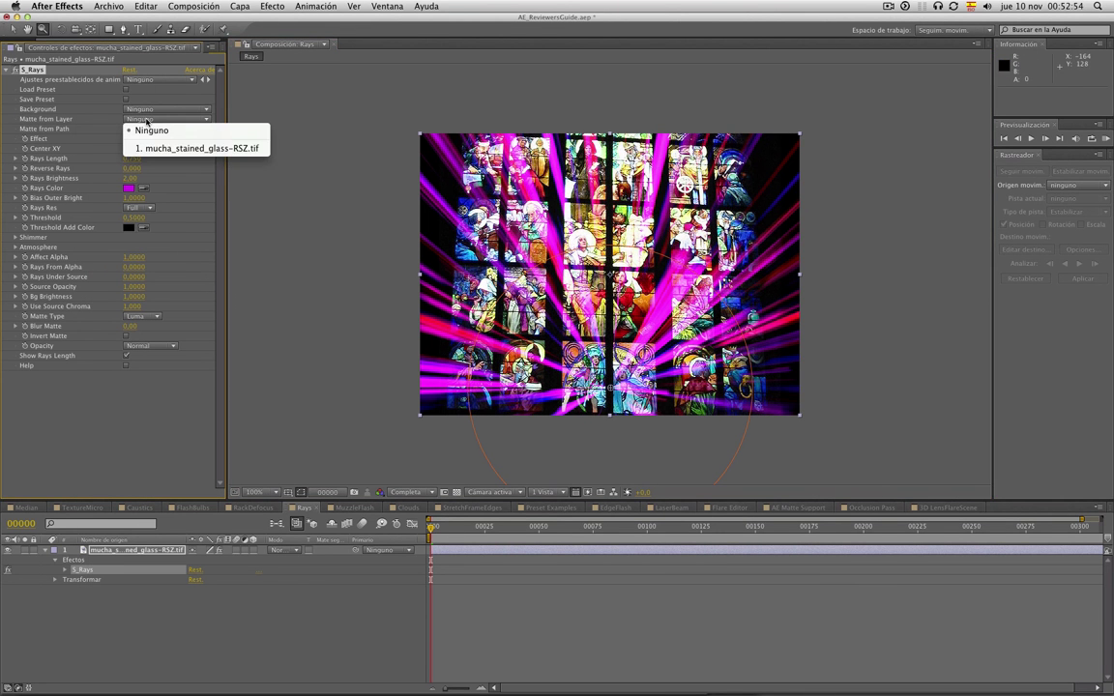
left_click(190, 150)
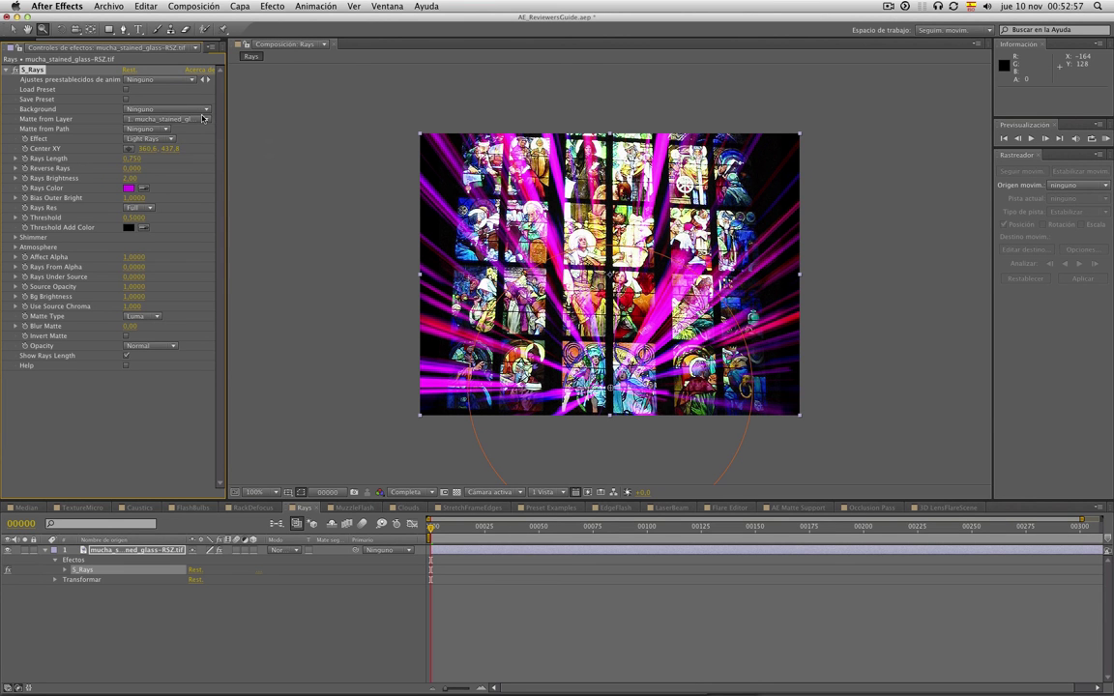
left_click(170, 120)
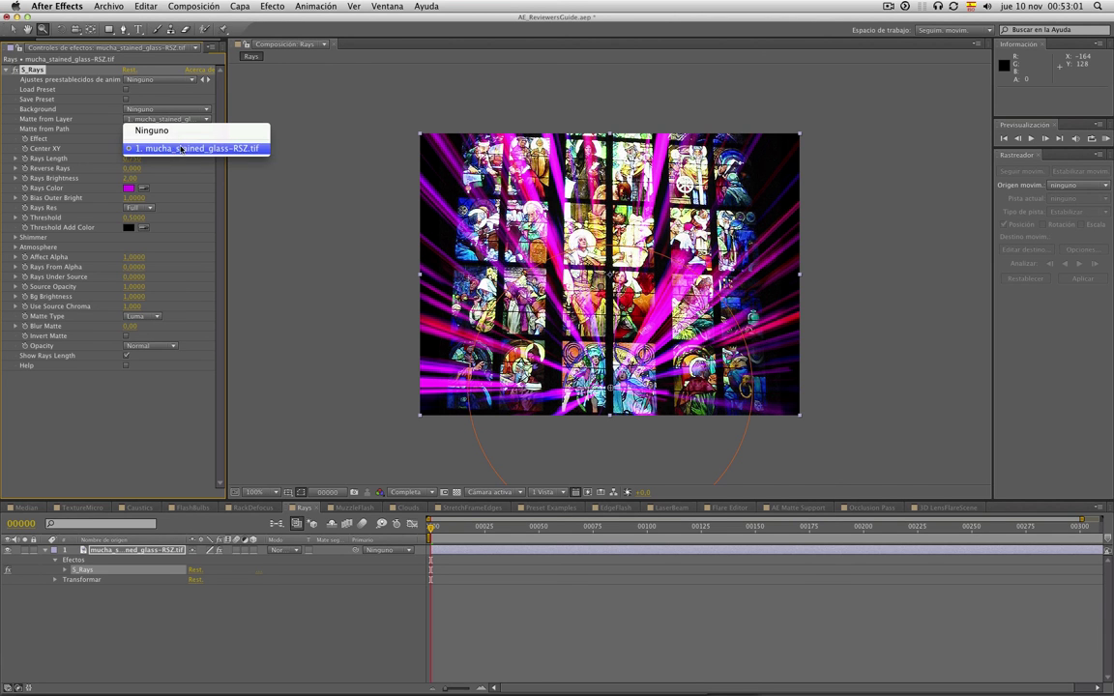
left_click(181, 150)
left_click(169, 120)
left_click(172, 153)
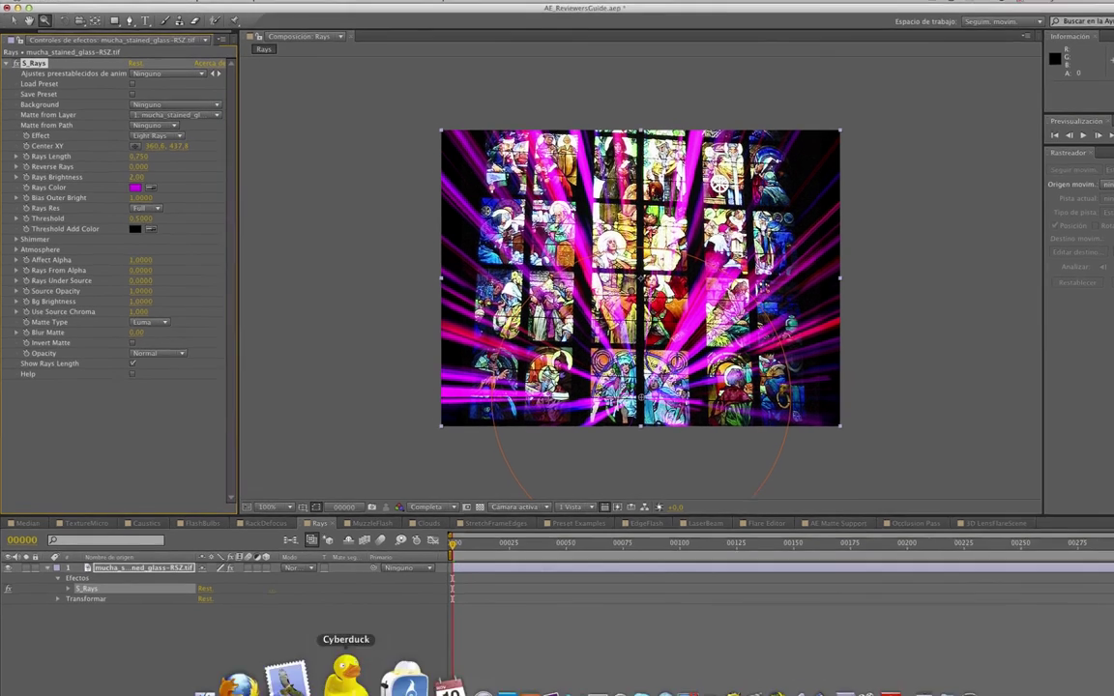
- On the GenArts Sapphire web page, highlight the $1,699 starting price and the Sapphire heading
left_click(348, 668)
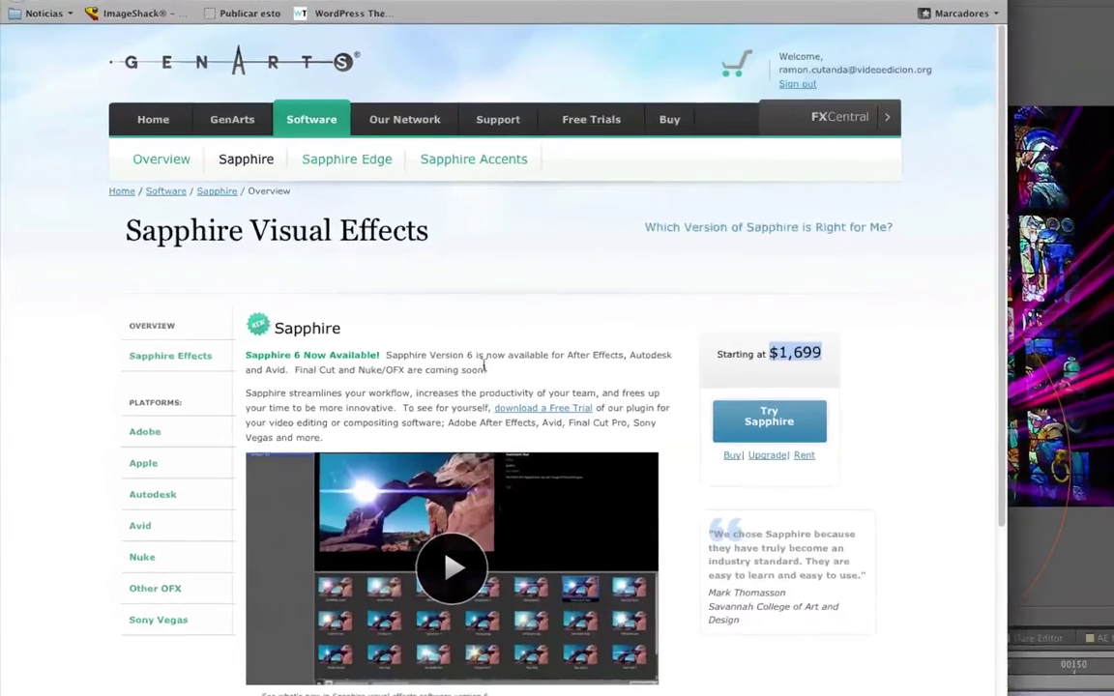
left_click(328, 377)
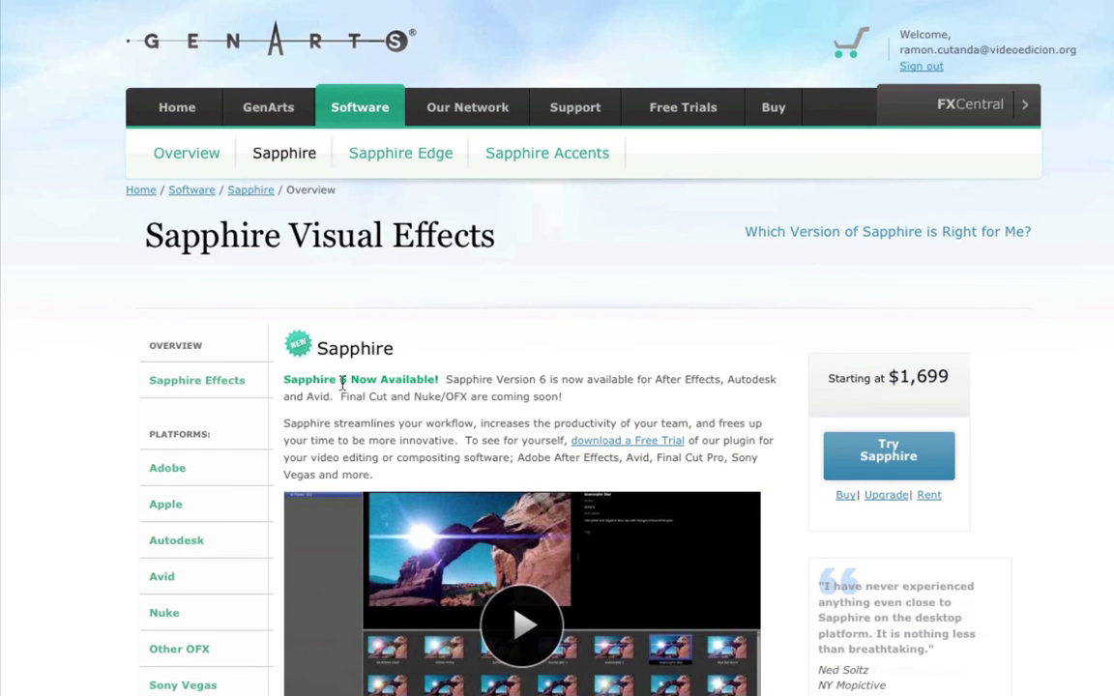
left_click(379, 421)
left_click_drag(888, 377, 962, 385)
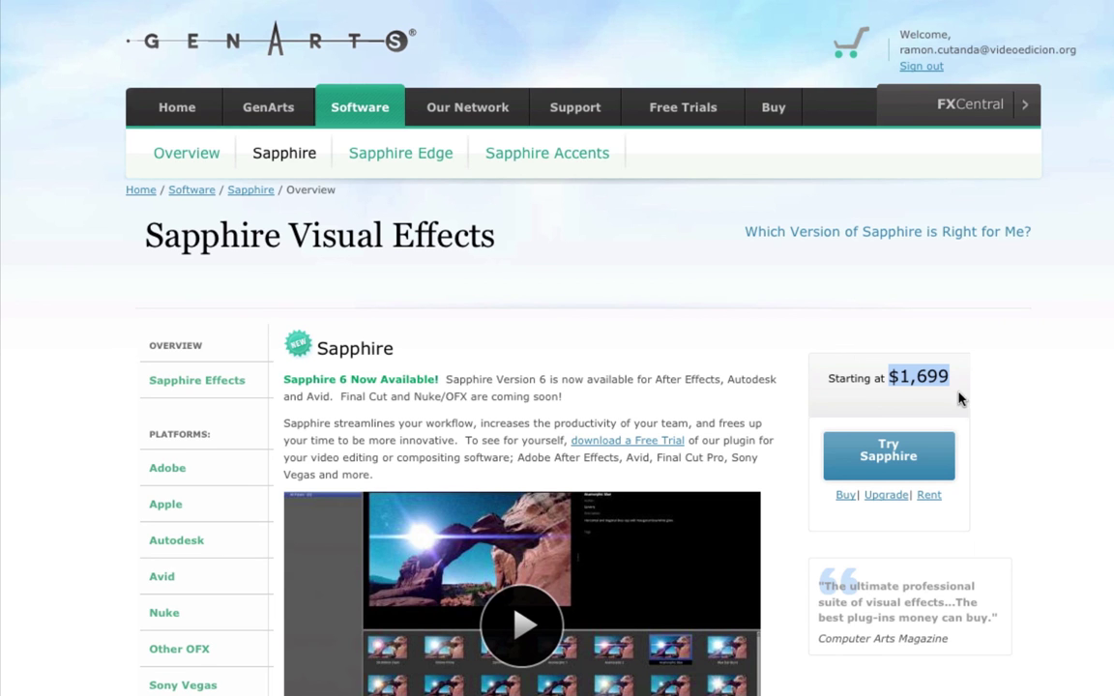
left_click(624, 407)
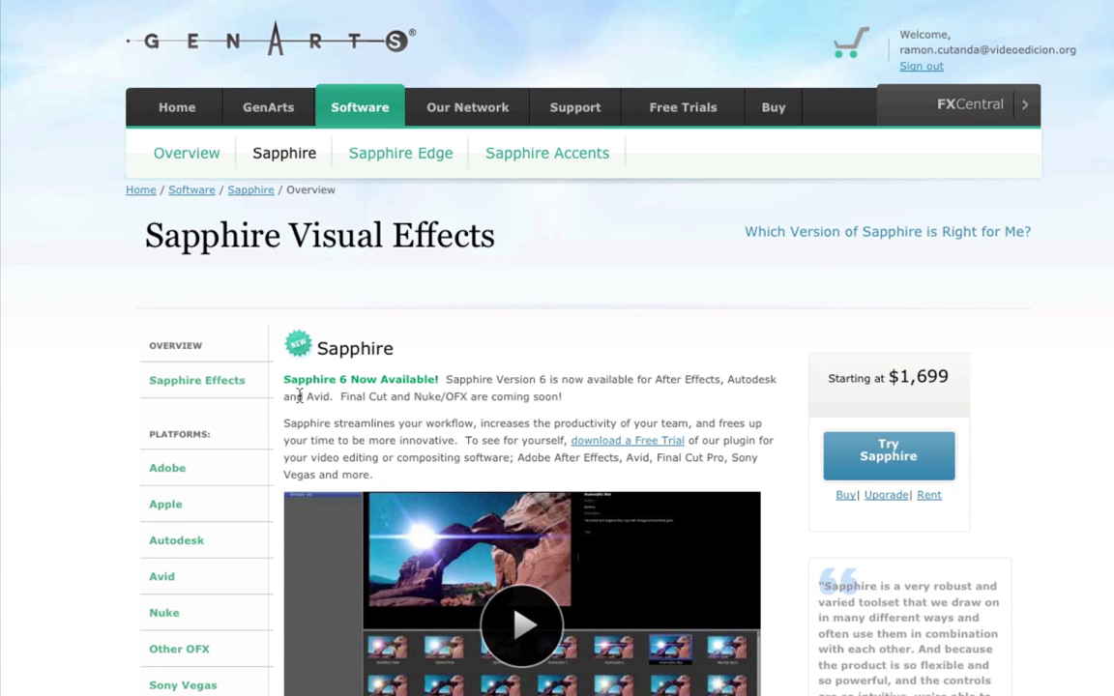
left_click_drag(257, 352, 354, 385)
left_click(355, 385)
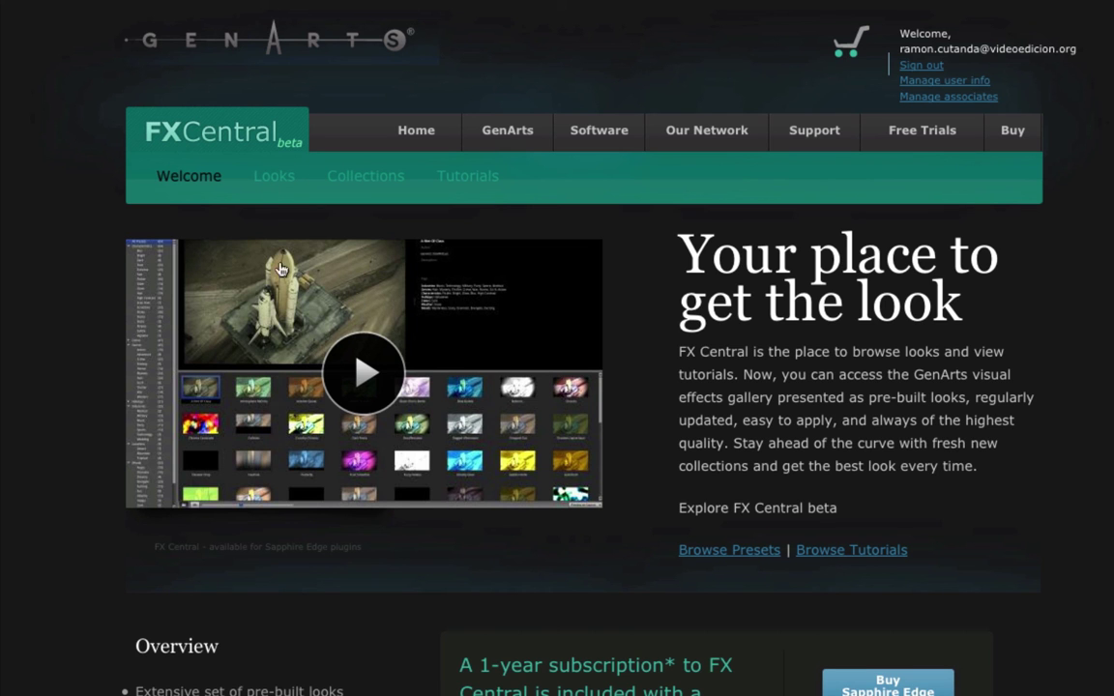
- Highlight the 1-year subscription text on the FX Central page
left_click_drag(468, 668, 667, 666)
left_click(669, 664)
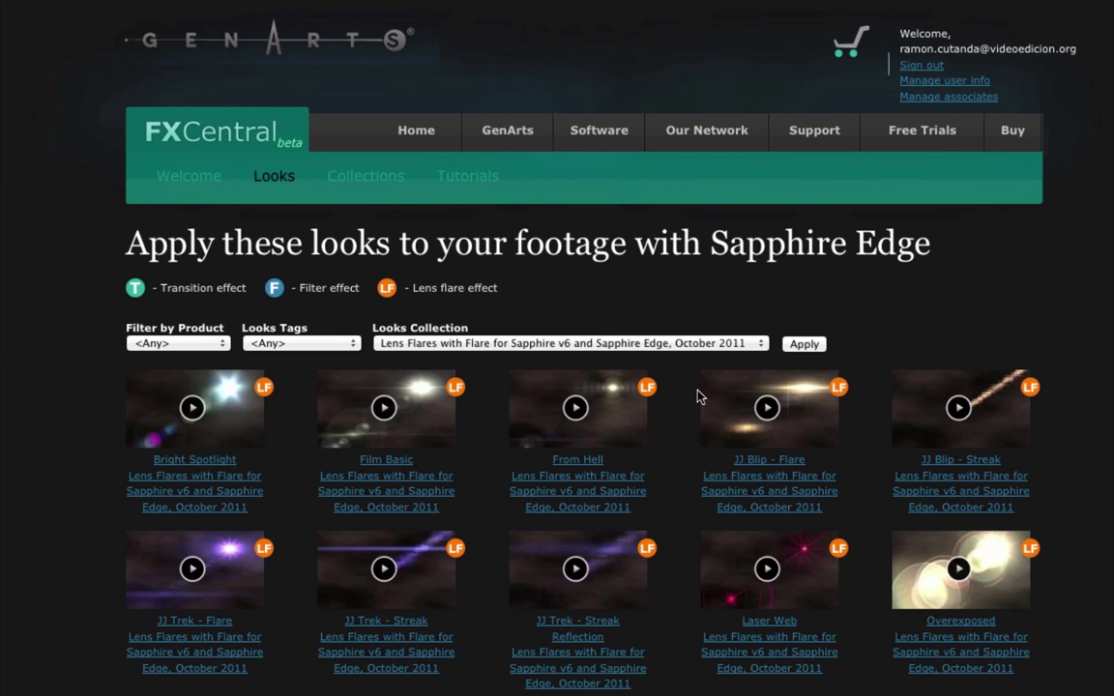
- Keep the Lens Flares October 2011 collection, then play and close the From Hell look preview
left_click(571, 343)
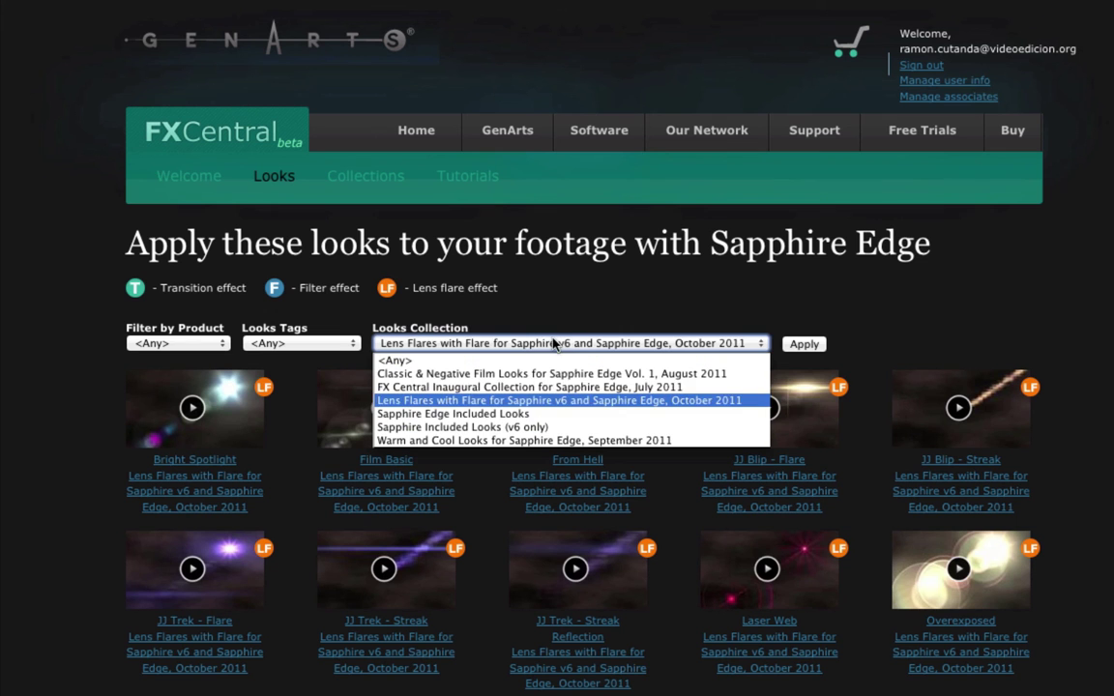
left_click(595, 400)
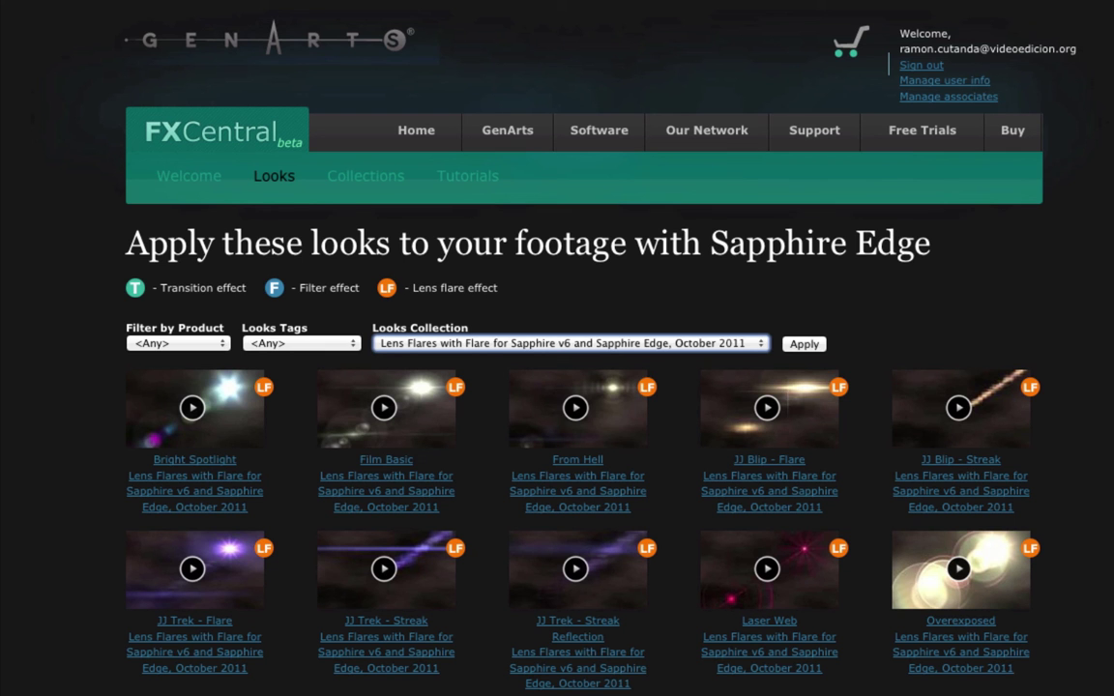
left_click_drag(407, 289, 508, 297)
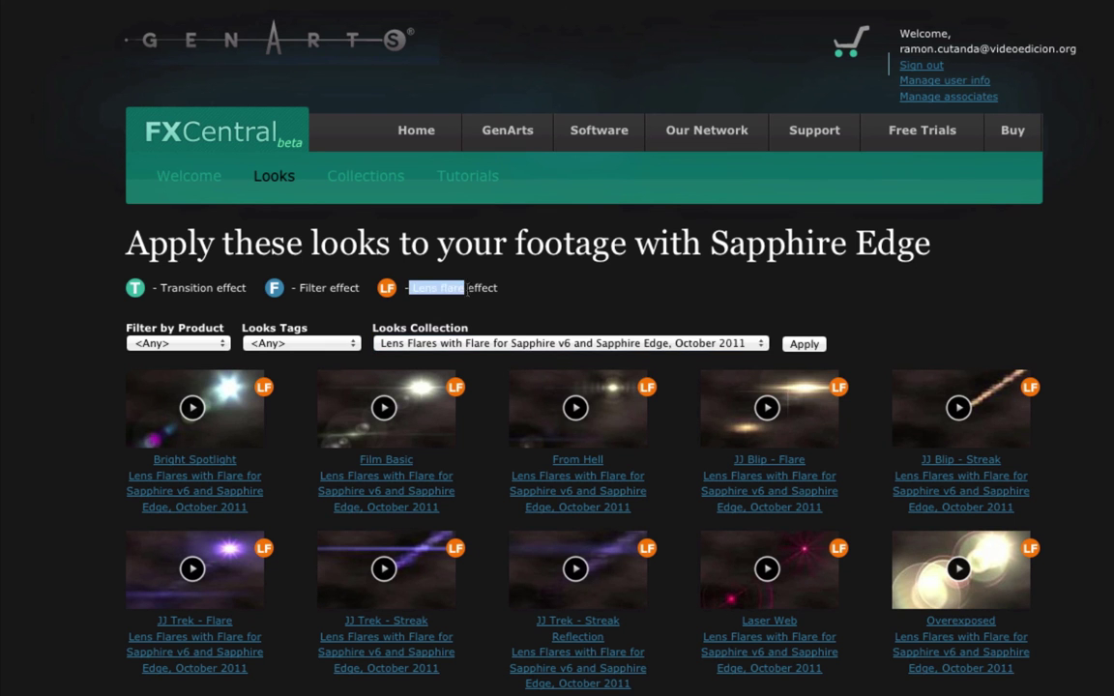
left_click(505, 293)
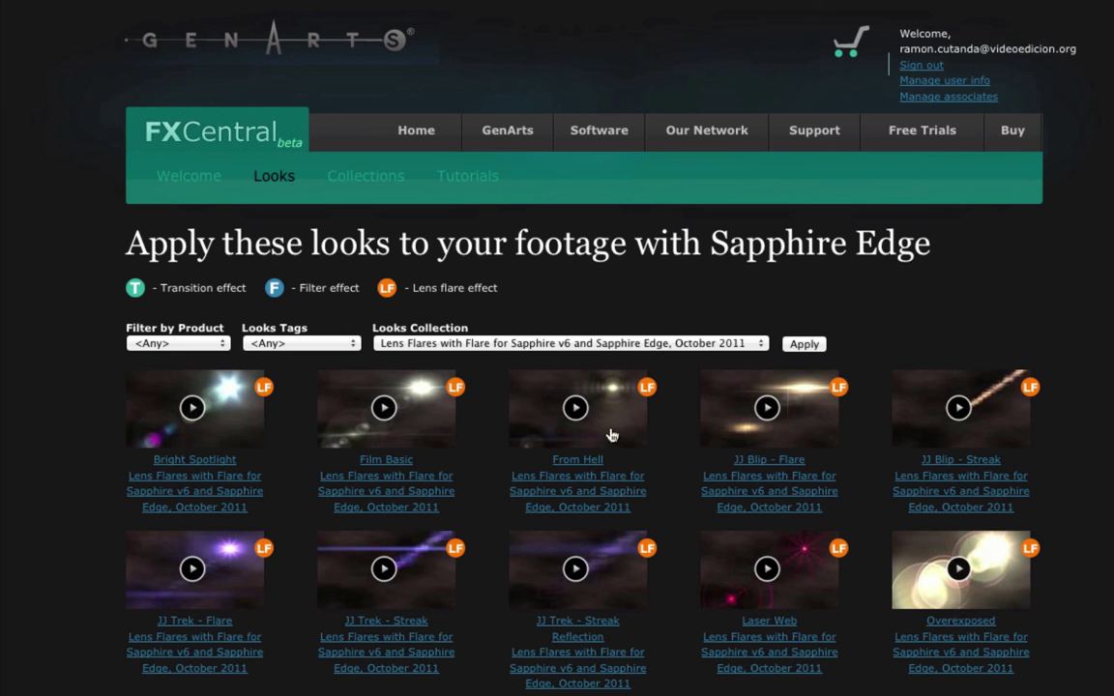
left_click(572, 411)
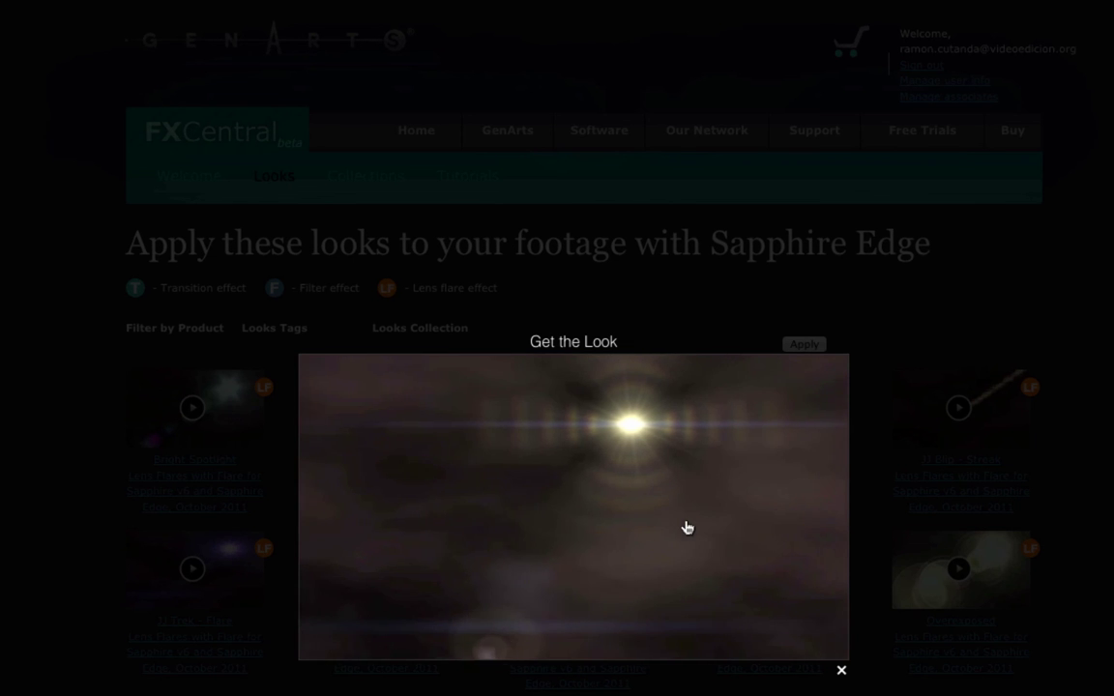
left_click(842, 671)
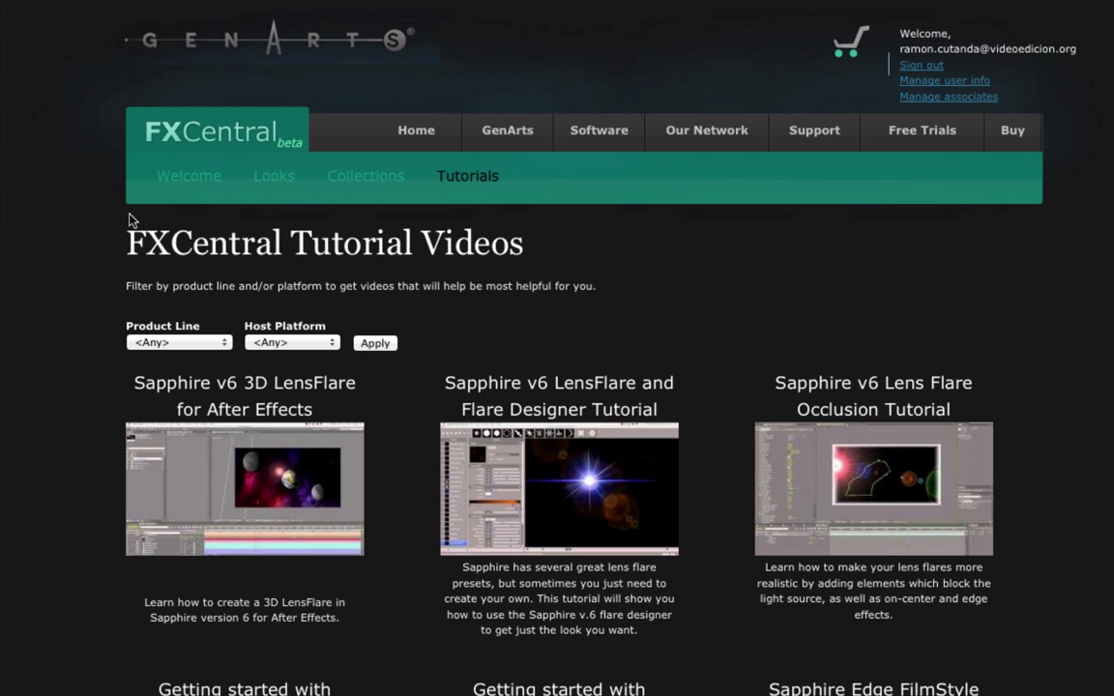
left_click_drag(134, 384, 221, 384)
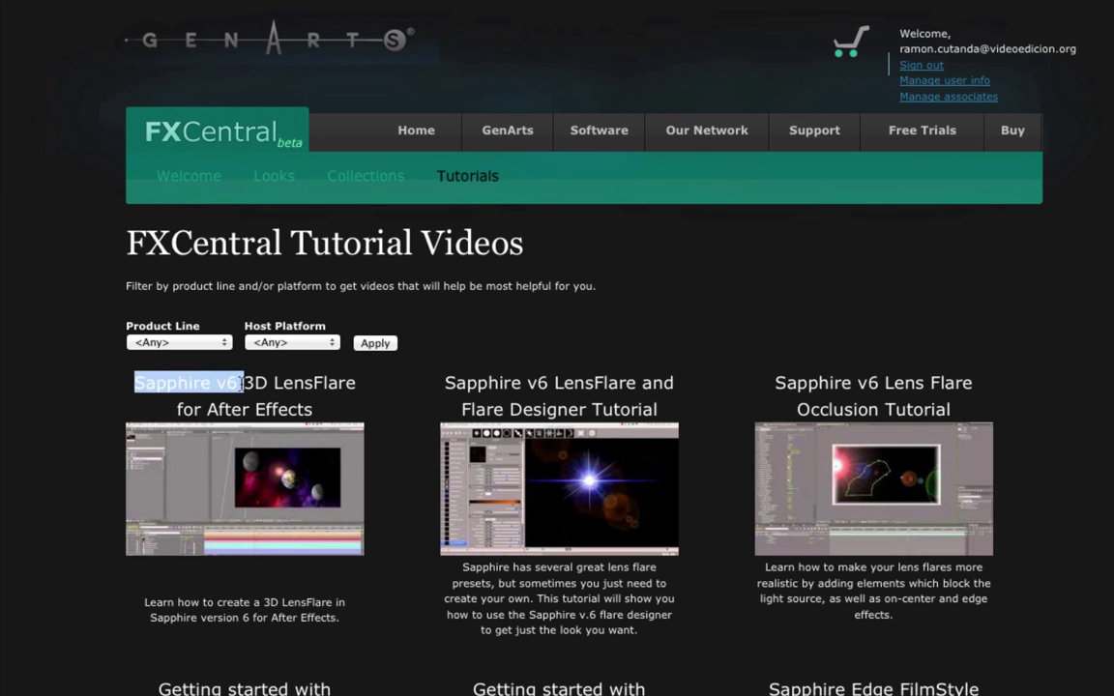
scroll(232, 385, "down", 5)
scroll(243, 387, "down", 2)
scroll(243, 387, "down", 4)
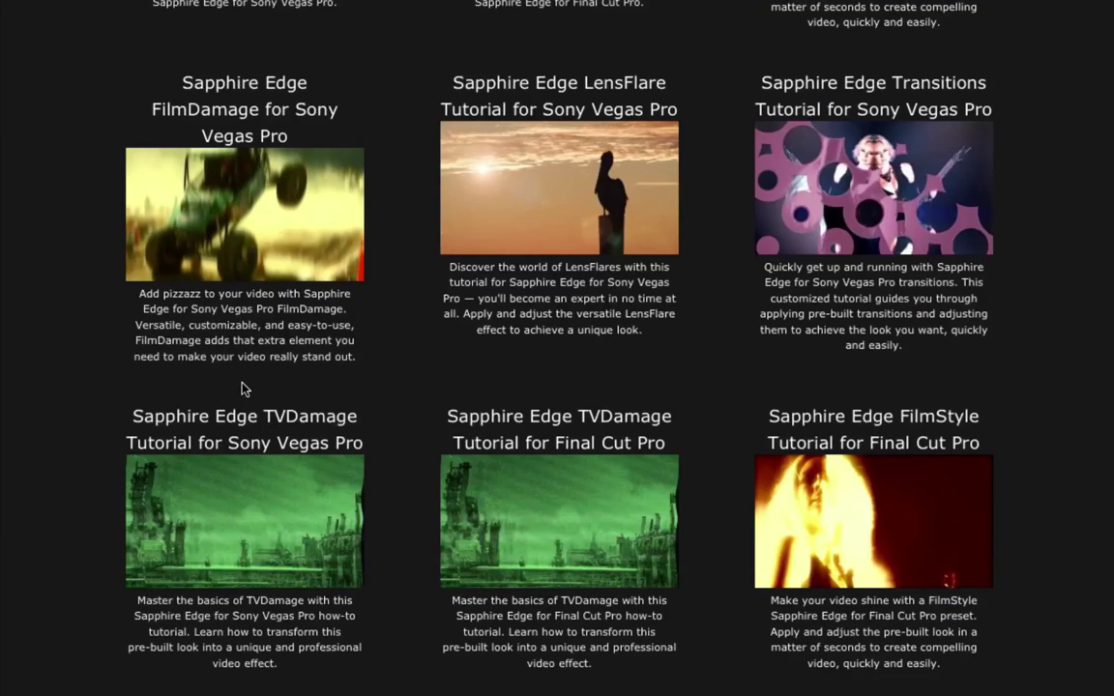
scroll(243, 387, "down", 2)
scroll(270, 409, "down", 4)
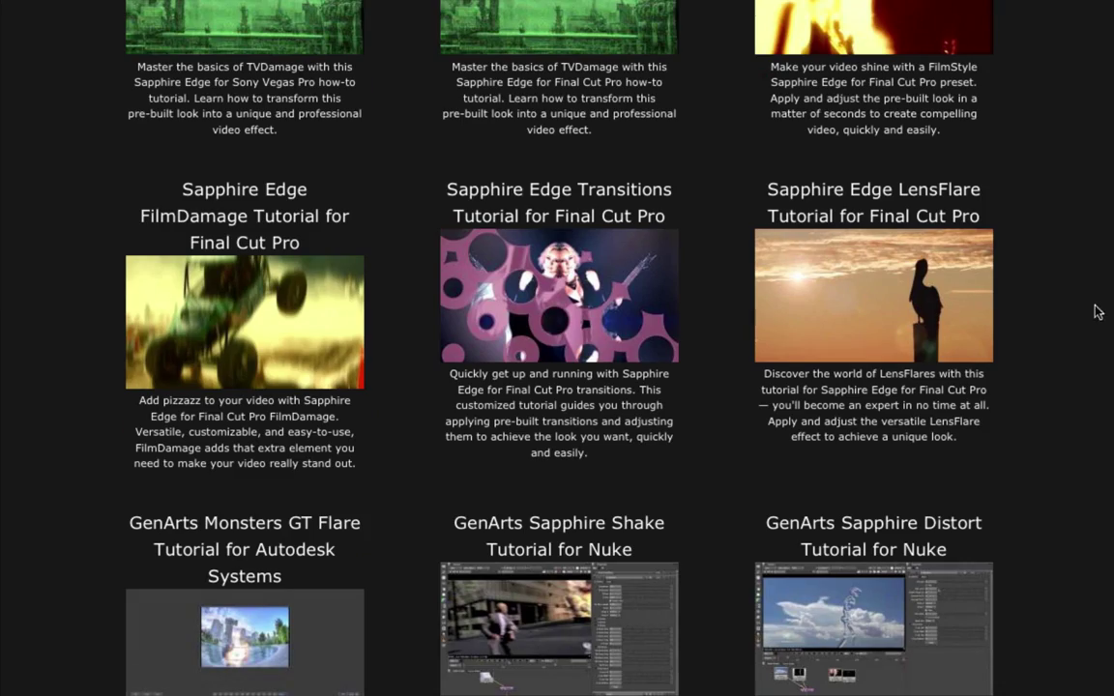
scroll(990, 281, "down", 1)
scroll(825, 278, "down", 6)
scroll(825, 279, "down", 2)
scroll(825, 278, "down", 4)
scroll(825, 279, "down", 4)
scroll(828, 279, "up", 20)
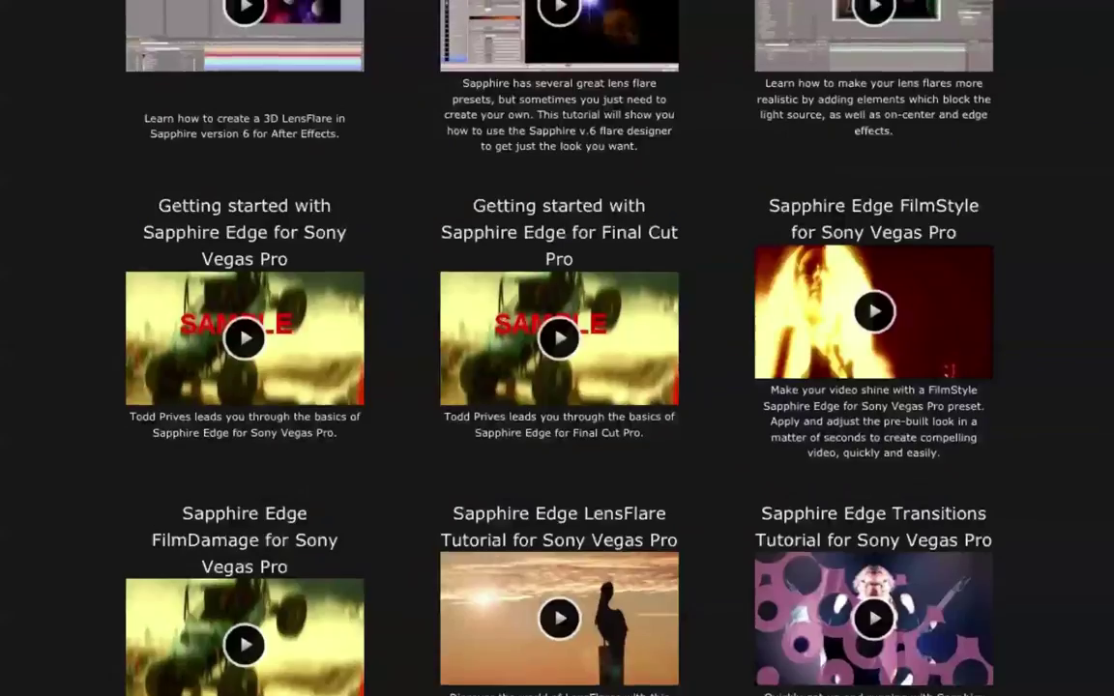
scroll(658, 418, "up", 5)
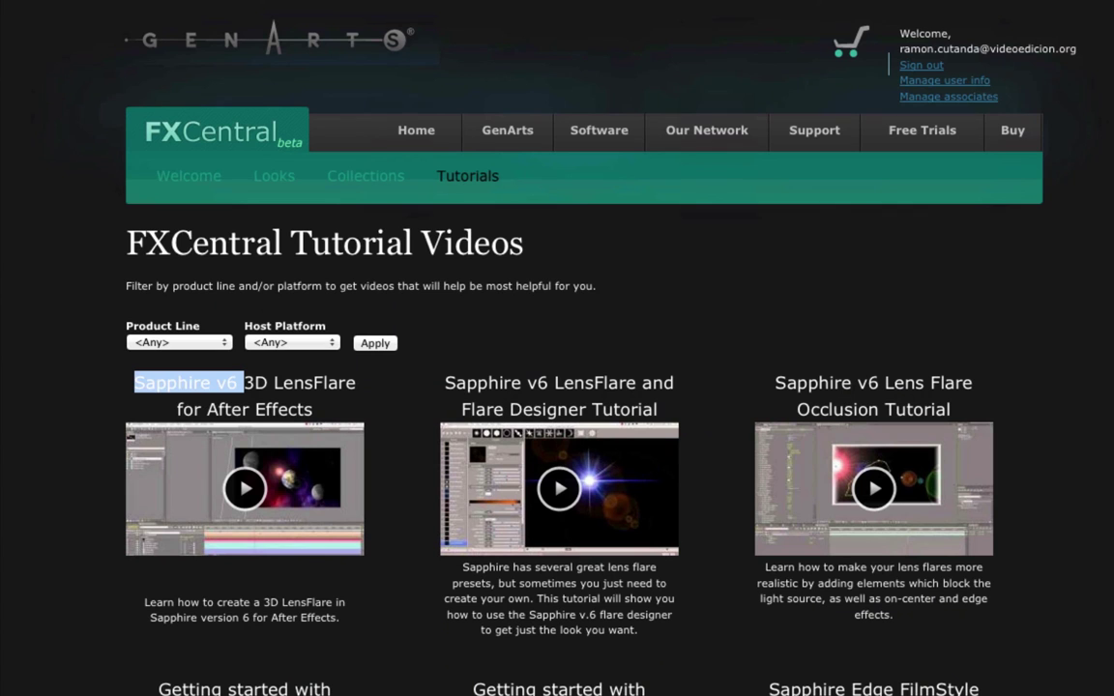
left_click(544, 353)
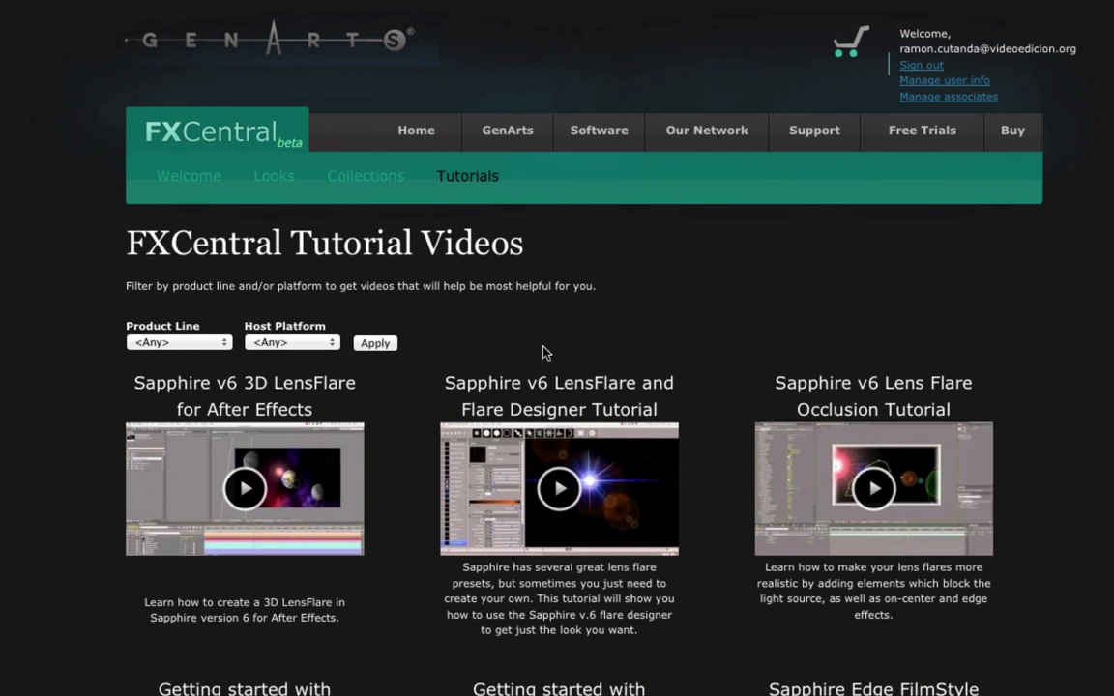